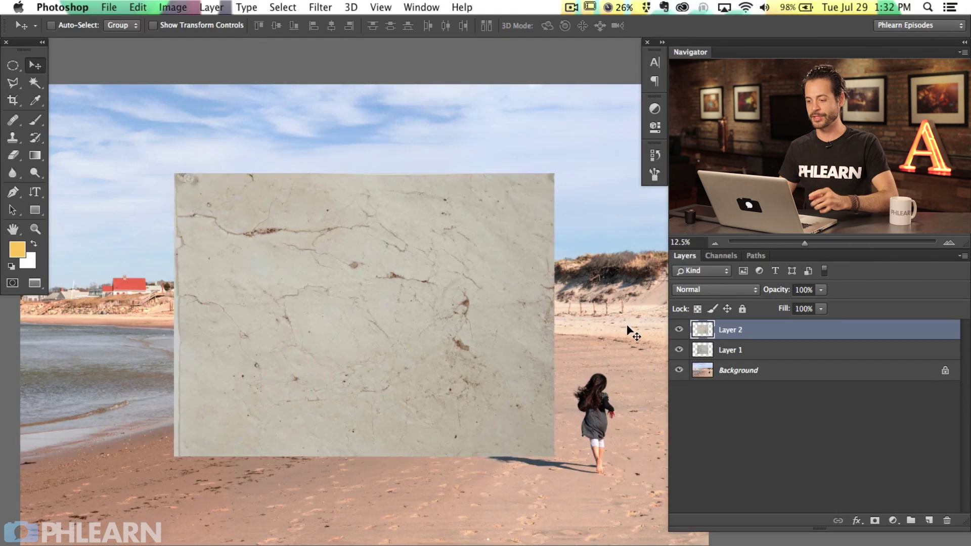
- Nudge Layer 2 slightly, then group Layer 1 and Layer 2 under the name "Texture" and hide the group
mouse_move(500, 385)
left_mouse_down()
mouse_move(507, 401)
mouse_move(492, 369)
mouse_move(494, 381)
left_mouse_up()
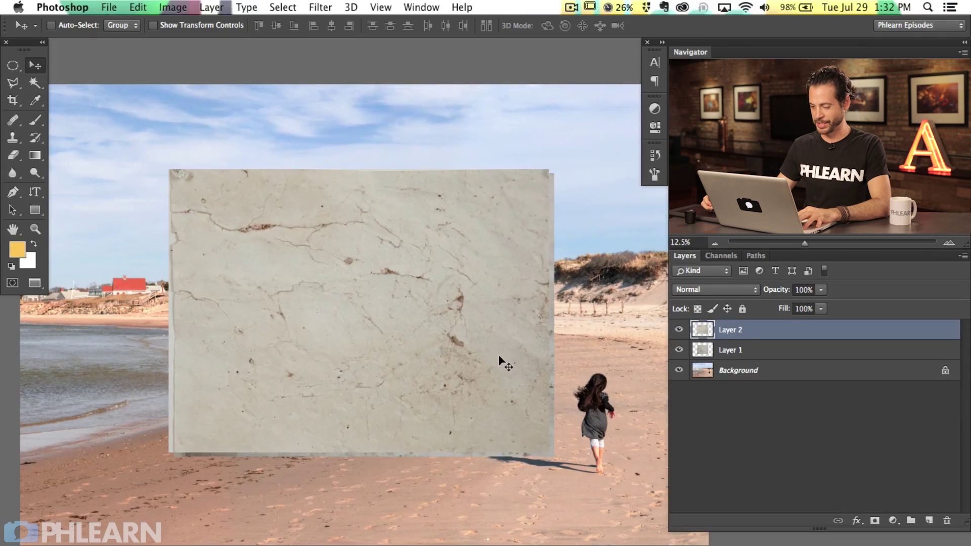
left_click(777, 351, "shift")
key("super+g")
double_click(734, 329)
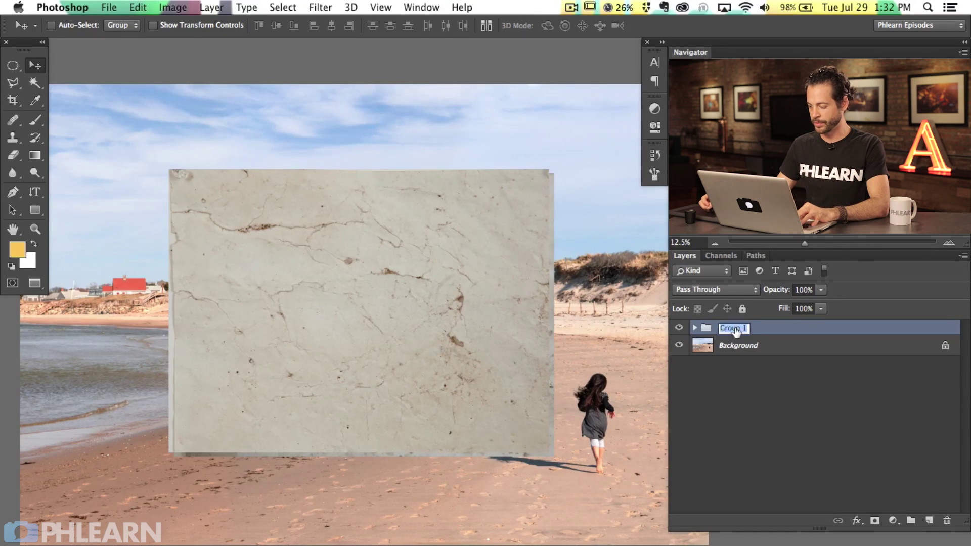
type("Texture")
key("Return")
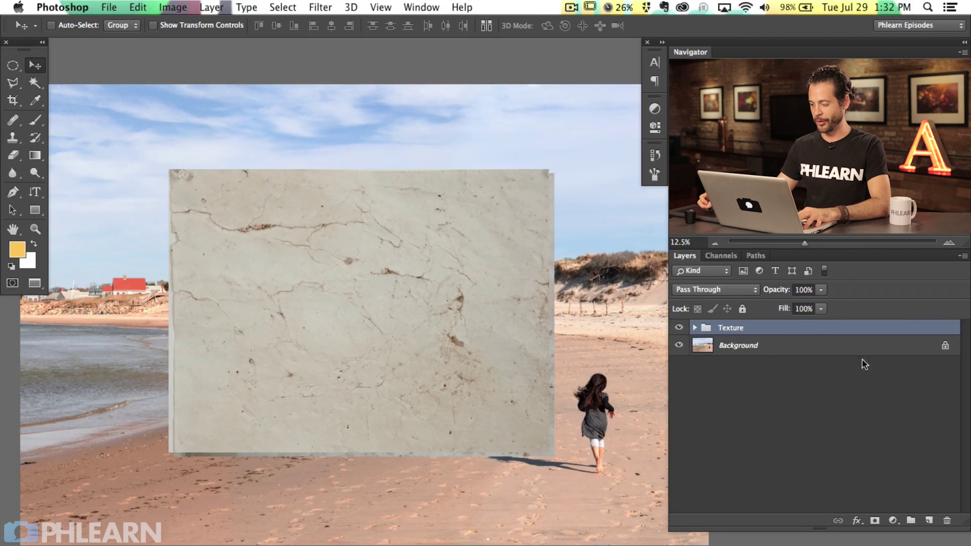
left_click(679, 328)
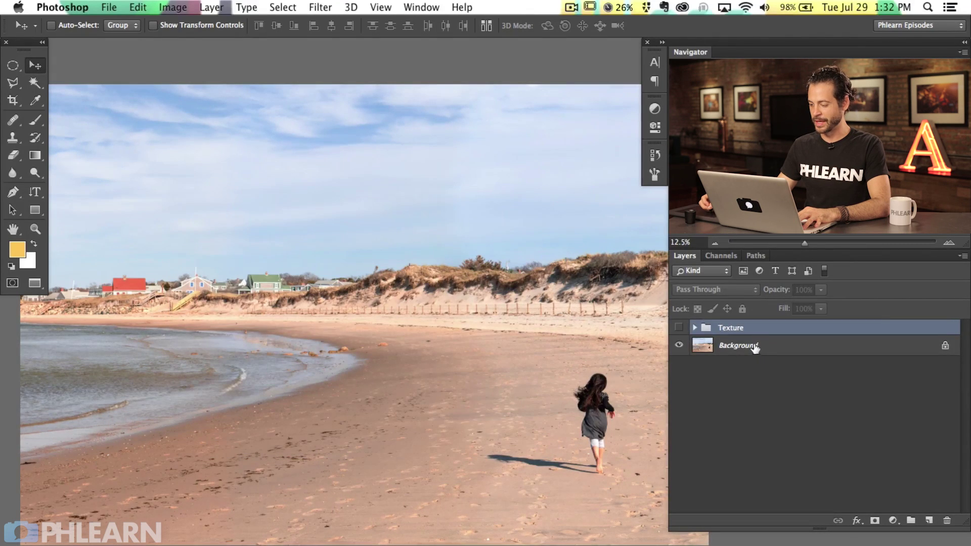
- Add a Gradient Map adjustment layer directly above the Background layer and open its gradient for editing
left_click(754, 348)
scroll(486, 394, "right", 2)
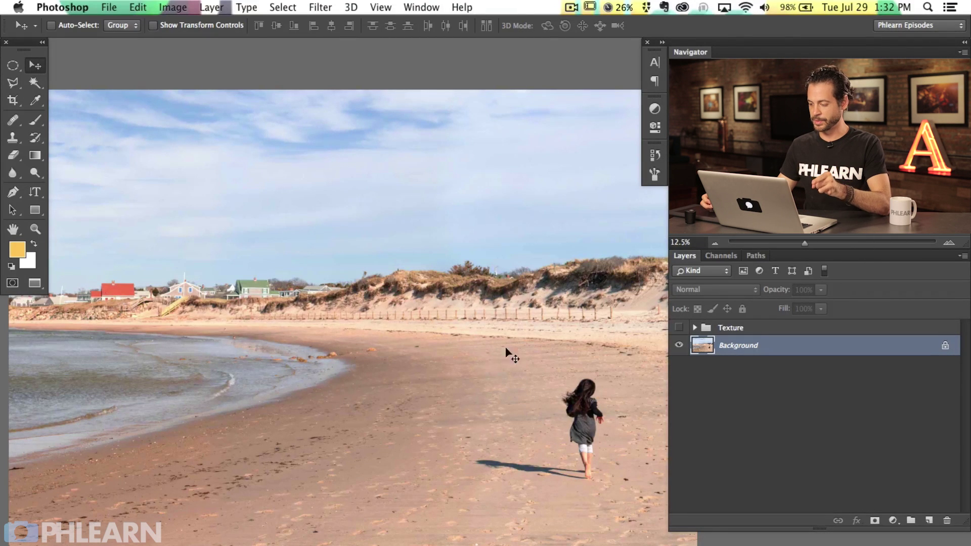
left_click(893, 520)
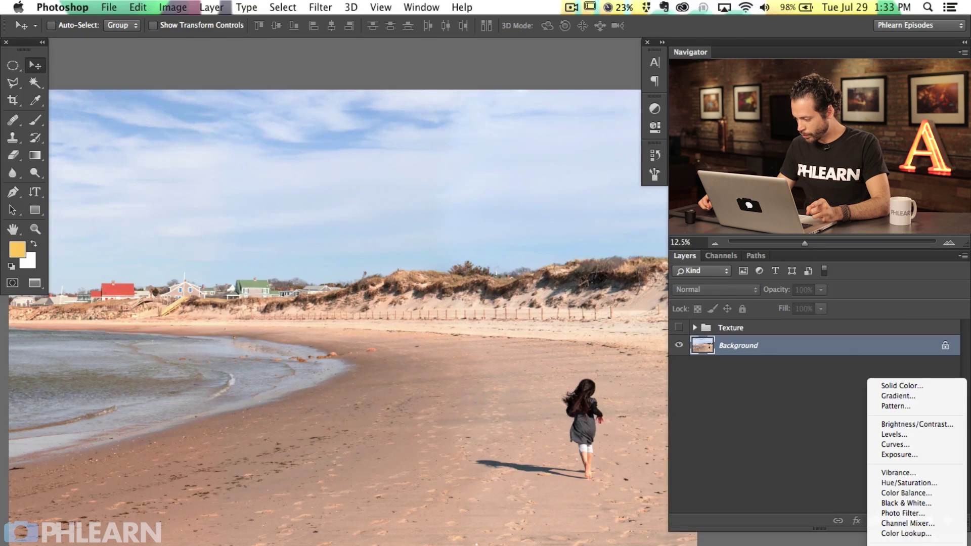
left_click(905, 538)
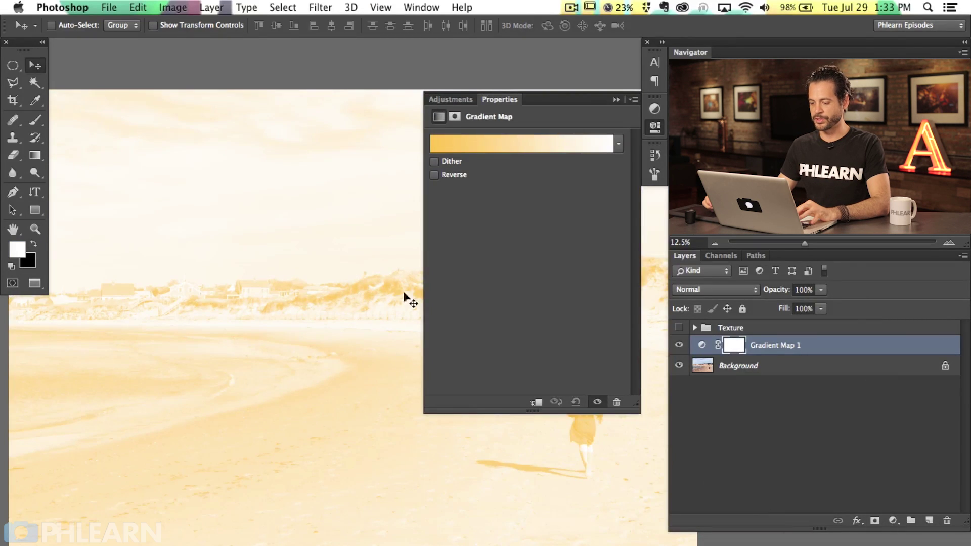
left_click_drag(380, 297, 105, 275)
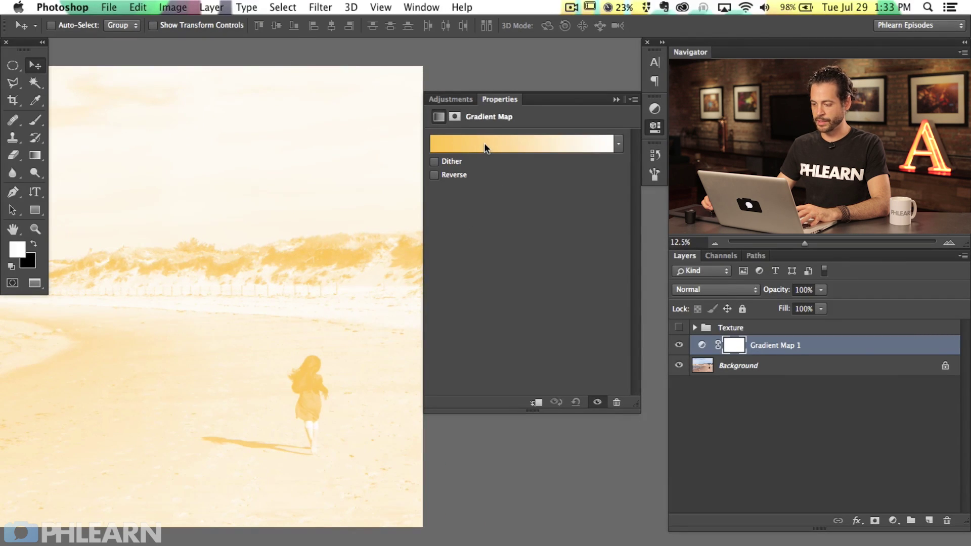
left_click(484, 143)
left_click_drag(478, 132, 486, 86)
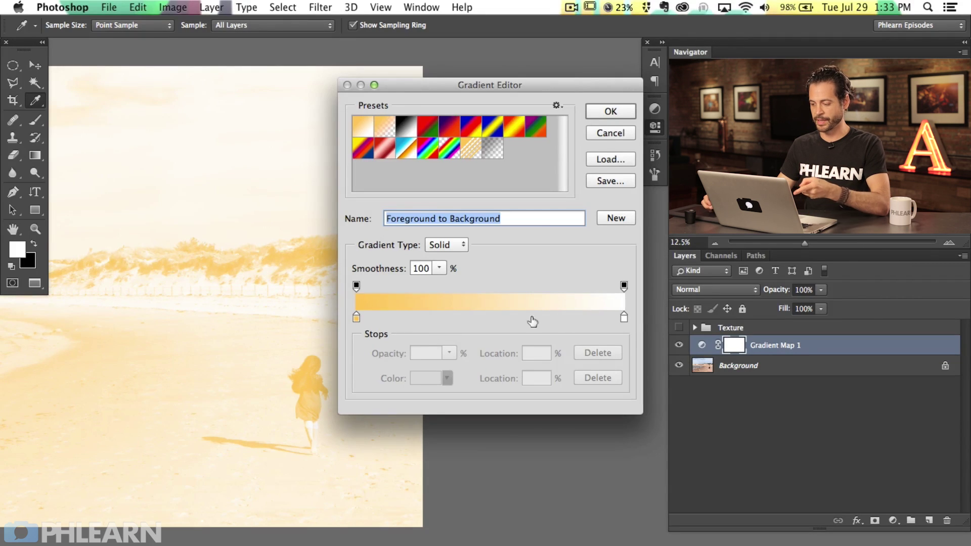
- Try a red #841f1f color stop at 47% on the gradient and remove that stop
left_click(624, 317)
mouse_move(626, 318)
left_mouse_down()
mouse_move(507, 317)
mouse_move(629, 317)
left_mouse_up()
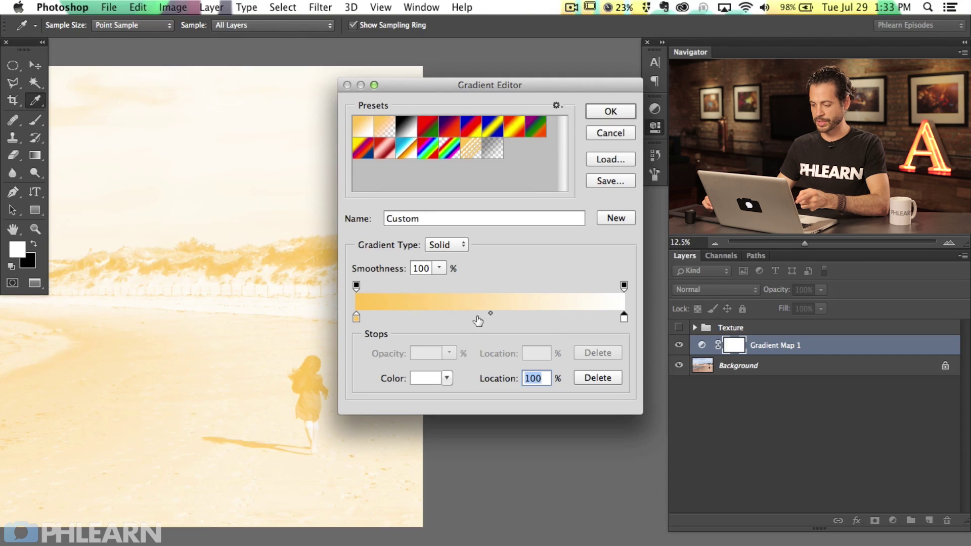
left_click(480, 319)
left_click(427, 381)
left_click(440, 282)
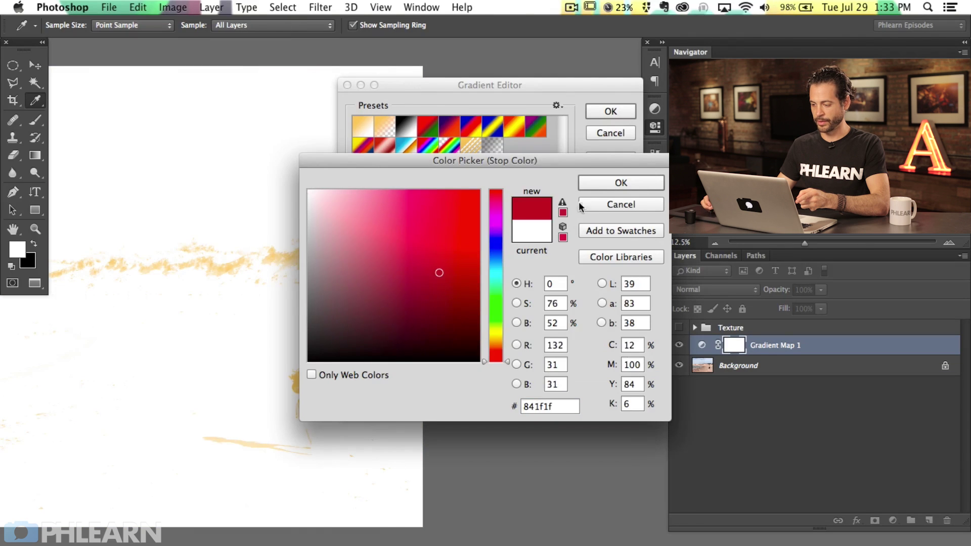
left_click(602, 185)
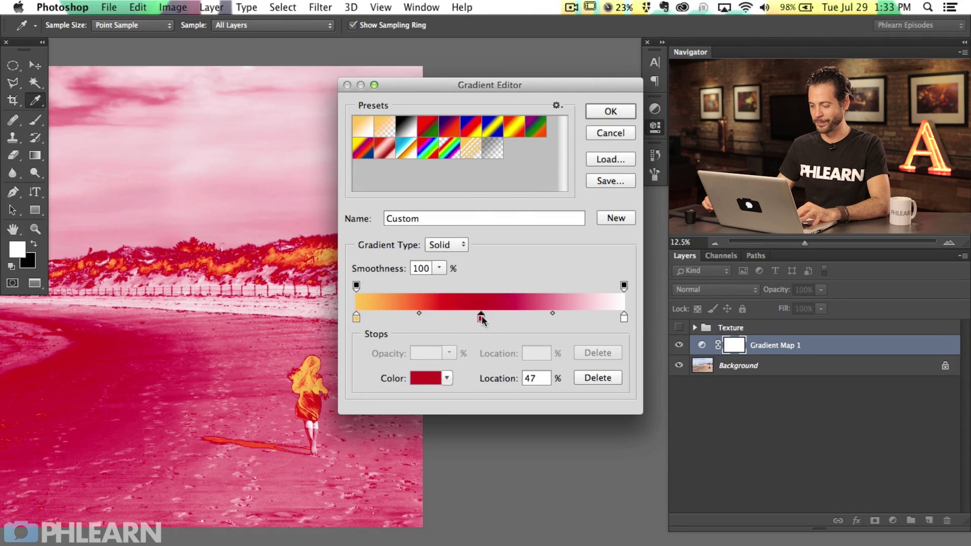
left_click_drag(482, 316, 480, 335)
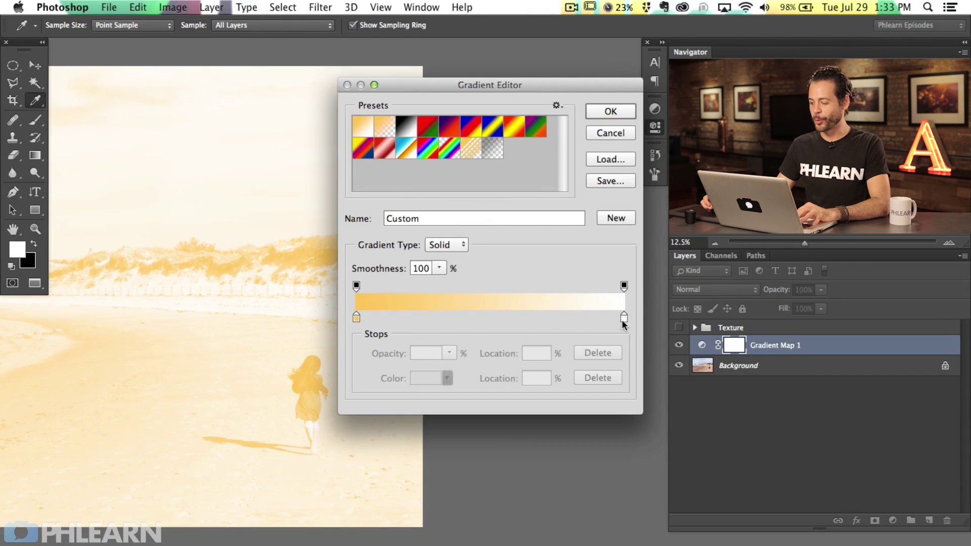
- Set the gradient's highlight stop at 100% to the pale cream yellow #fff9df
left_click(624, 318)
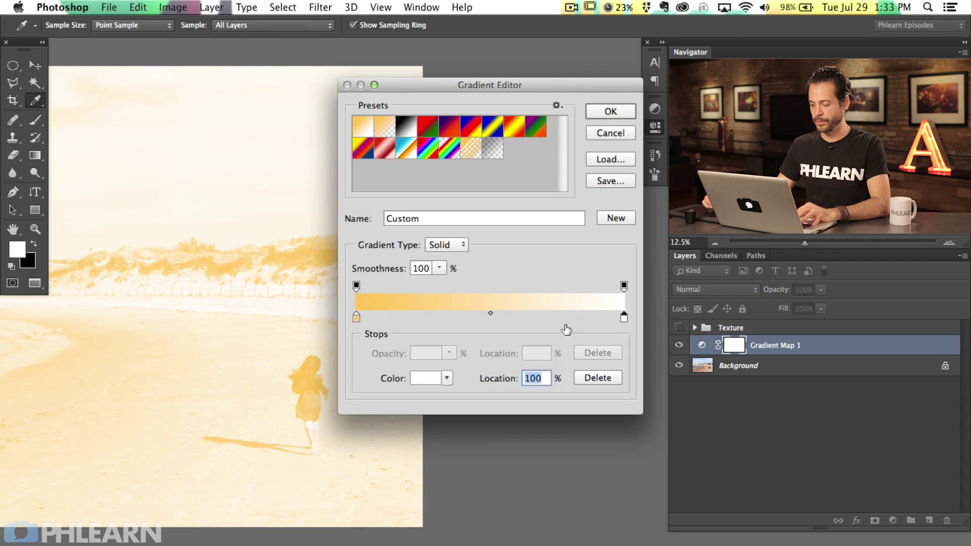
left_click(419, 379)
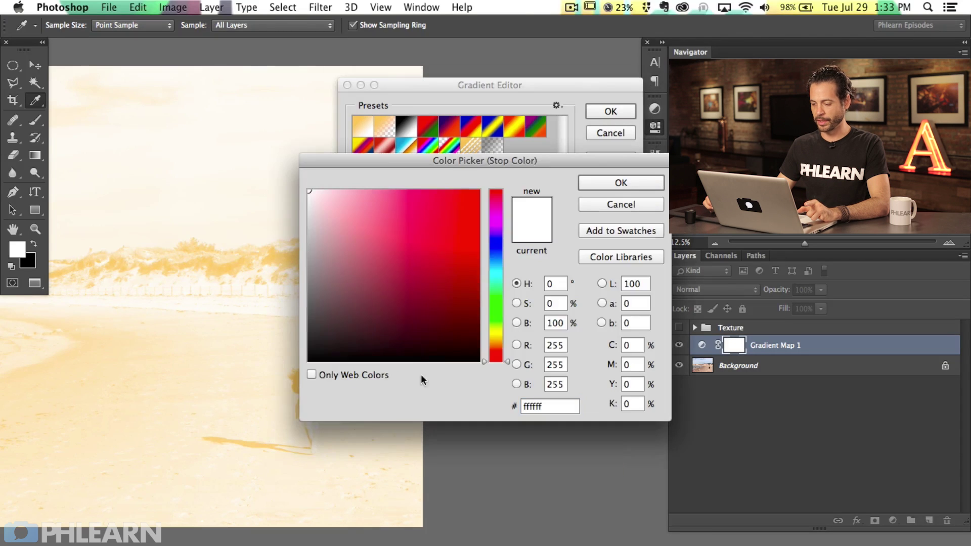
left_click(499, 339)
mouse_move(328, 201)
left_mouse_down()
mouse_move(323, 180)
mouse_move(321, 190)
mouse_move(332, 188)
left_mouse_up()
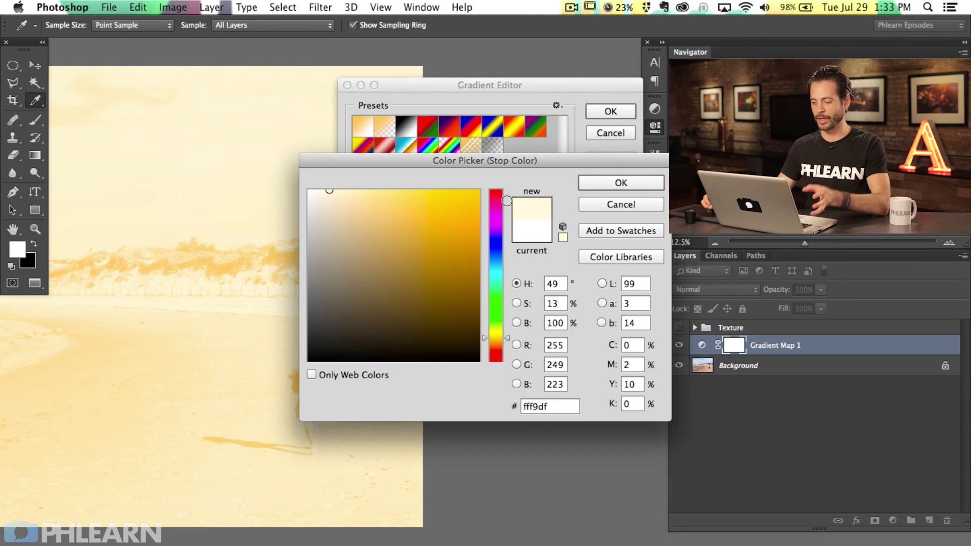
left_click(611, 182)
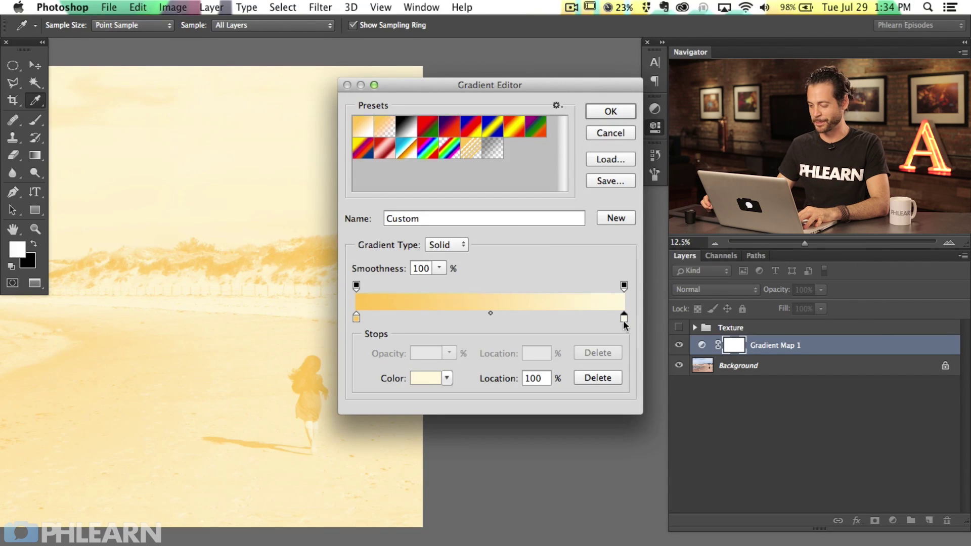
- Change the gradient's shadow stop at 0% to a very dark brown and apply the gradient
left_click(356, 317)
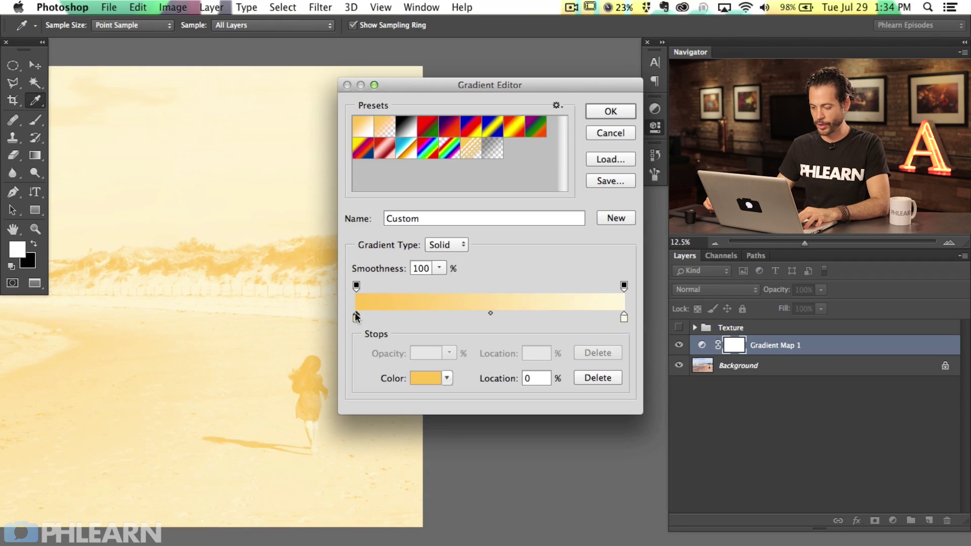
left_click(423, 382)
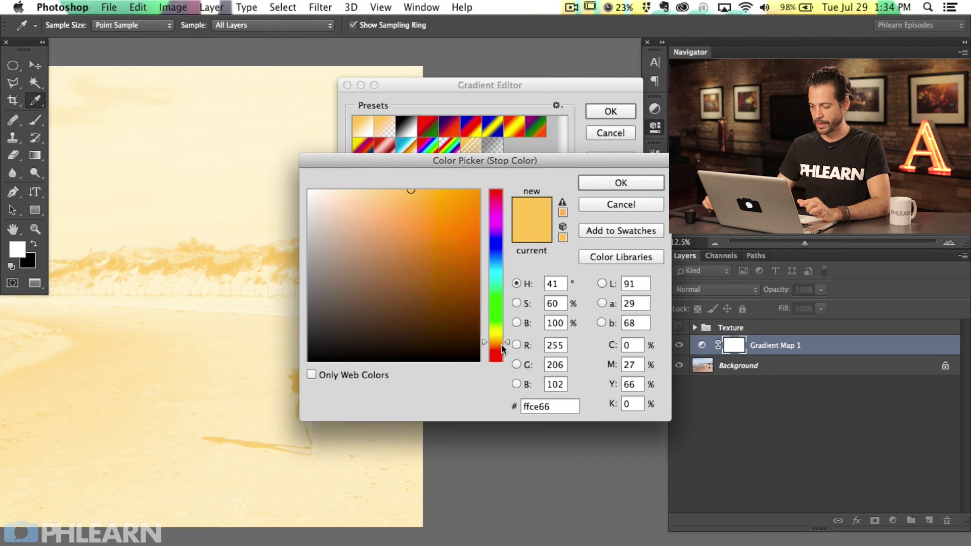
mouse_move(459, 334)
left_mouse_down()
mouse_move(483, 373)
mouse_move(469, 349)
left_mouse_up()
left_click(622, 183)
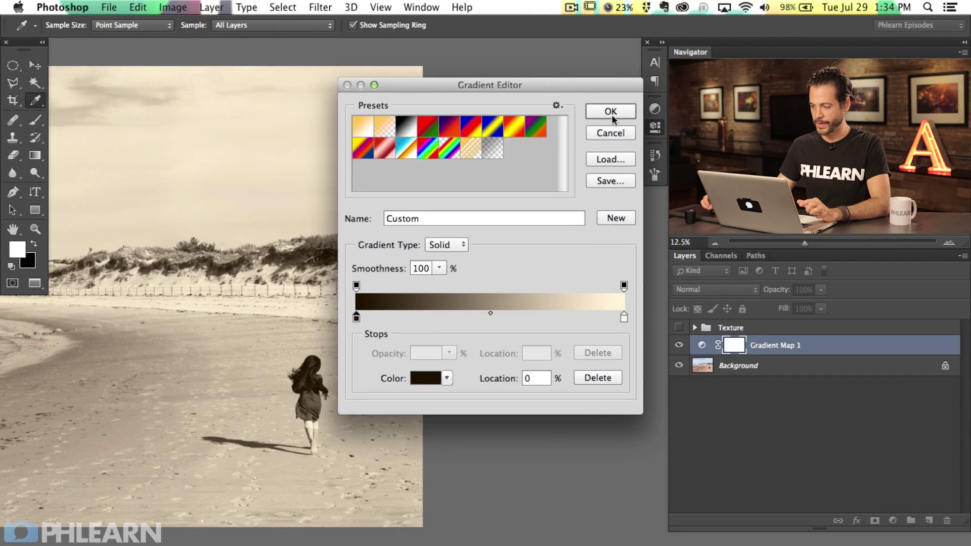
left_click(611, 113)
left_click(654, 128)
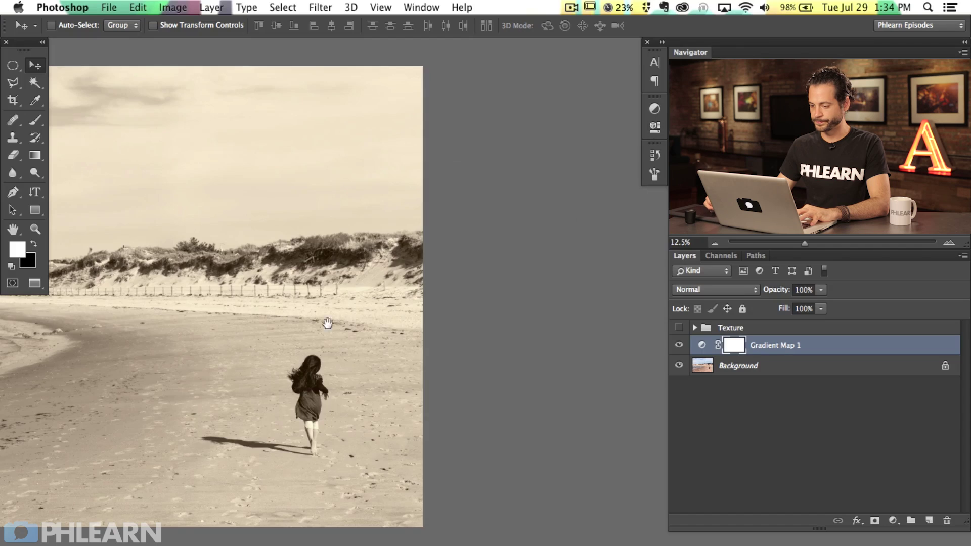
- Compare the beach photo with and without the Gradient Map 1 adjustment
left_click(678, 345)
left_click(678, 346)
left_click(678, 346)
left_click(678, 345)
left_click(678, 345)
left_click(679, 346)
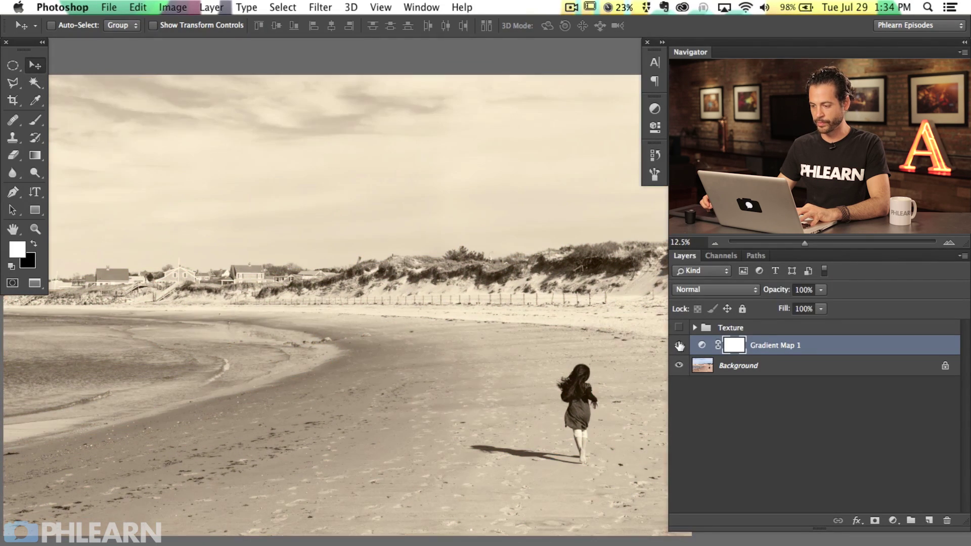
left_click(678, 345)
left_click(678, 345)
mouse_move(473, 363)
left_mouse_down()
mouse_move(492, 362)
mouse_move(489, 372)
left_mouse_up()
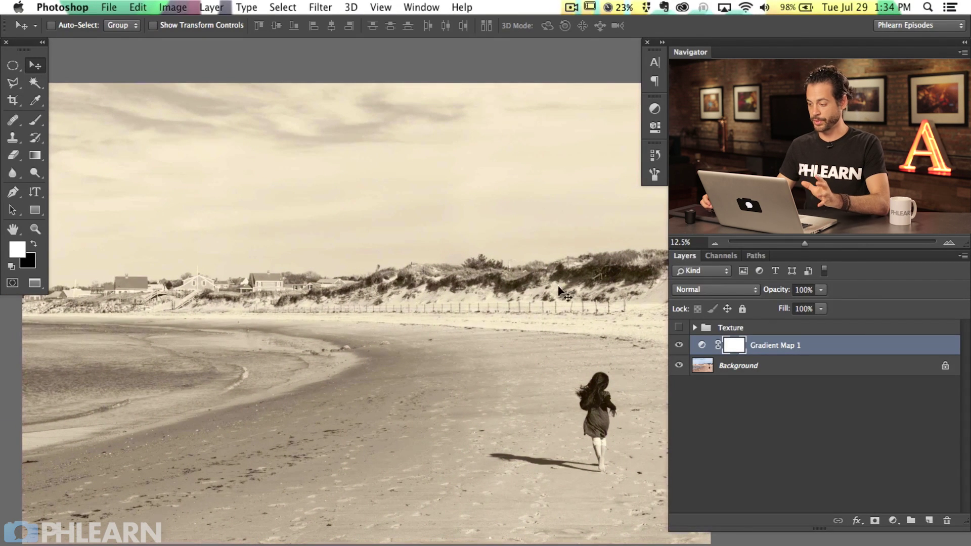
- Lower the Gradient Map 1 layer's opacity to 77% and compare the photo with and without it
left_click_drag(781, 294, 767, 296)
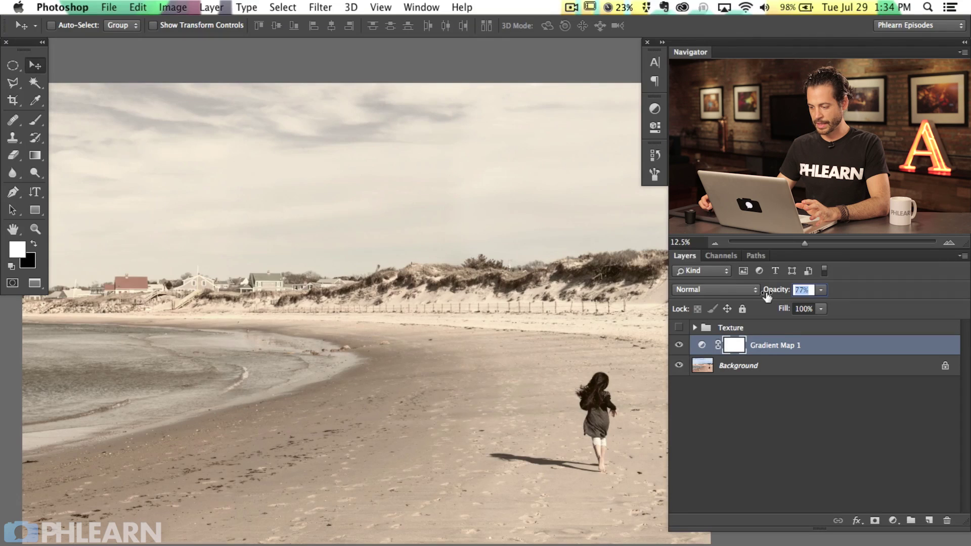
left_click(679, 347)
left_click(680, 347)
left_click(679, 347)
left_click(680, 346)
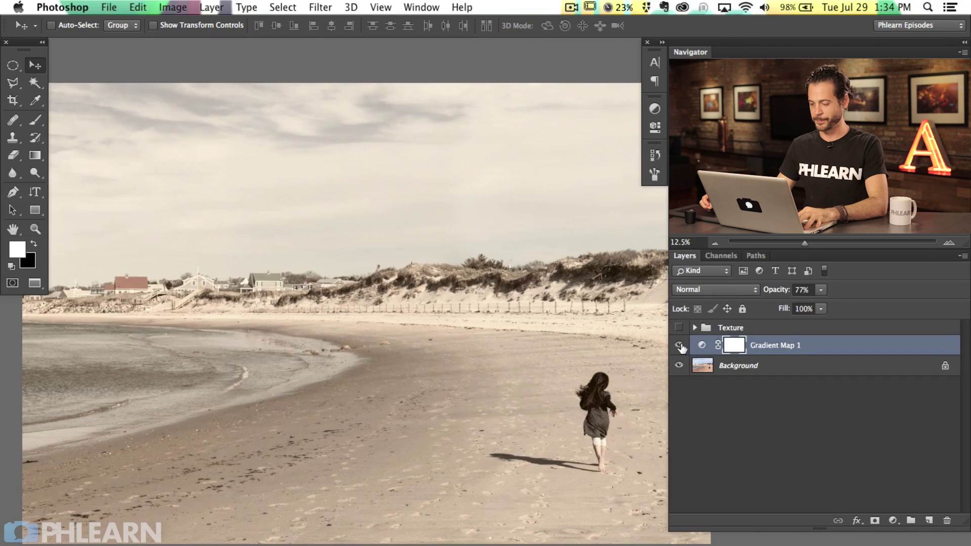
scroll(556, 373, "right", 1)
key("super+minus")
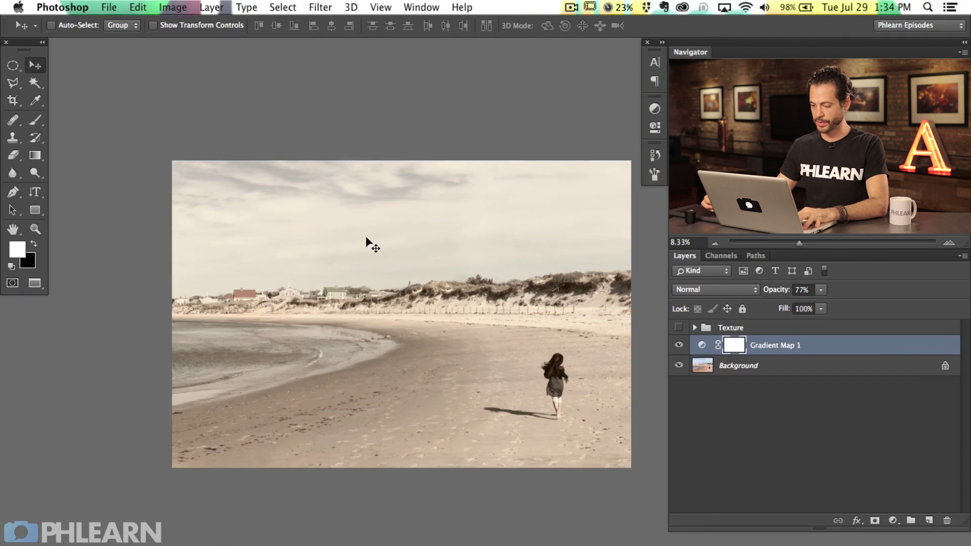
scroll(457, 383, "right", 2)
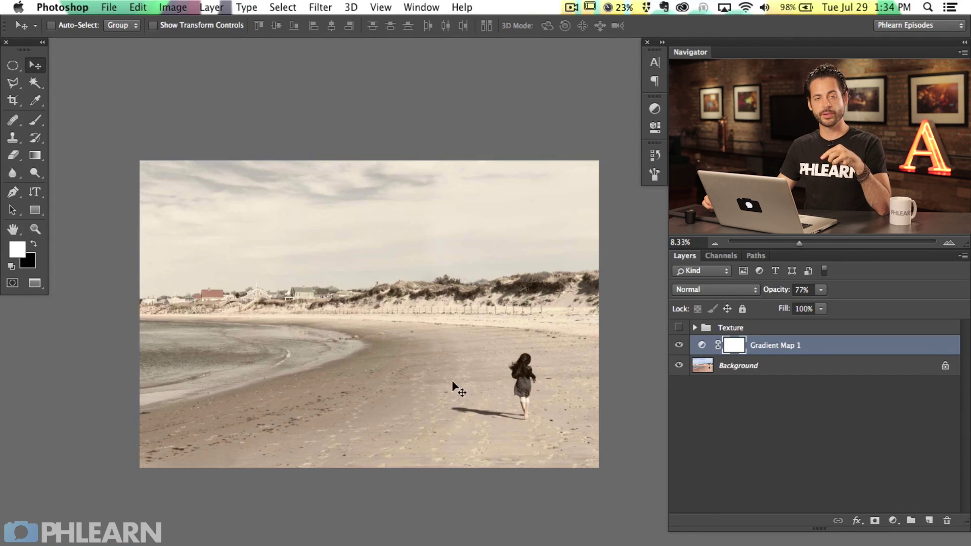
- Show and expand the Texture group, hide Layer 2 and select Layer 1 with its texture visible
left_click(679, 329)
left_click(694, 327)
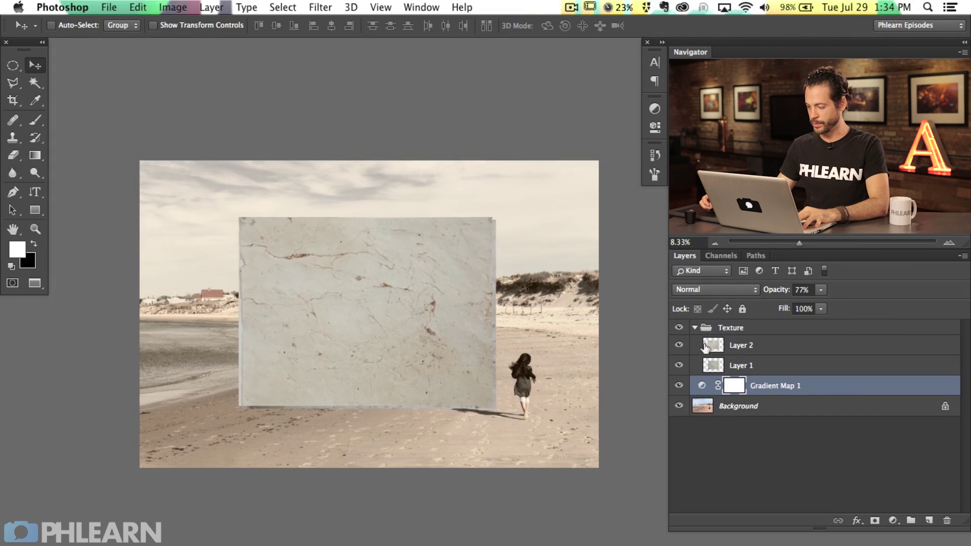
left_click(679, 346)
left_click(679, 346)
left_click(679, 346)
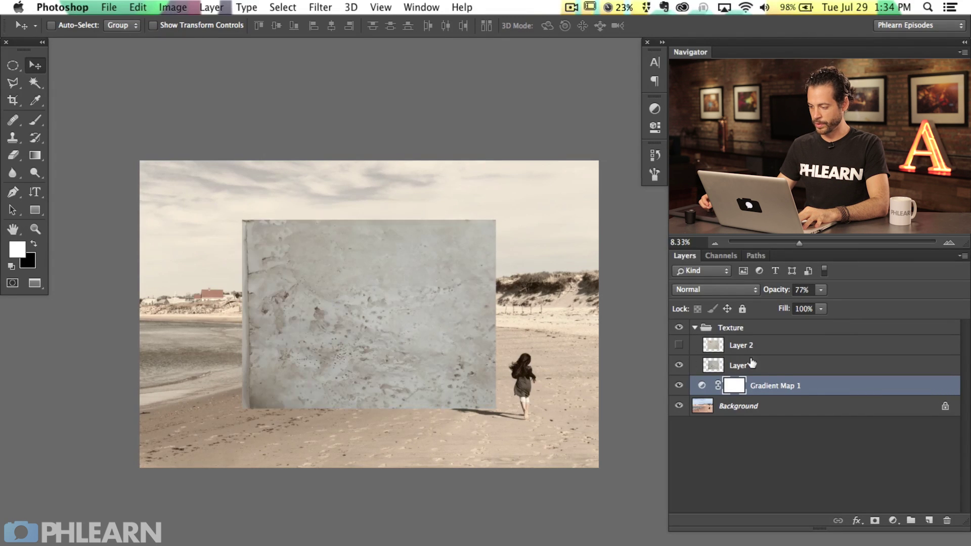
left_click(761, 365)
left_click(679, 365)
left_click(679, 365)
left_click(679, 365)
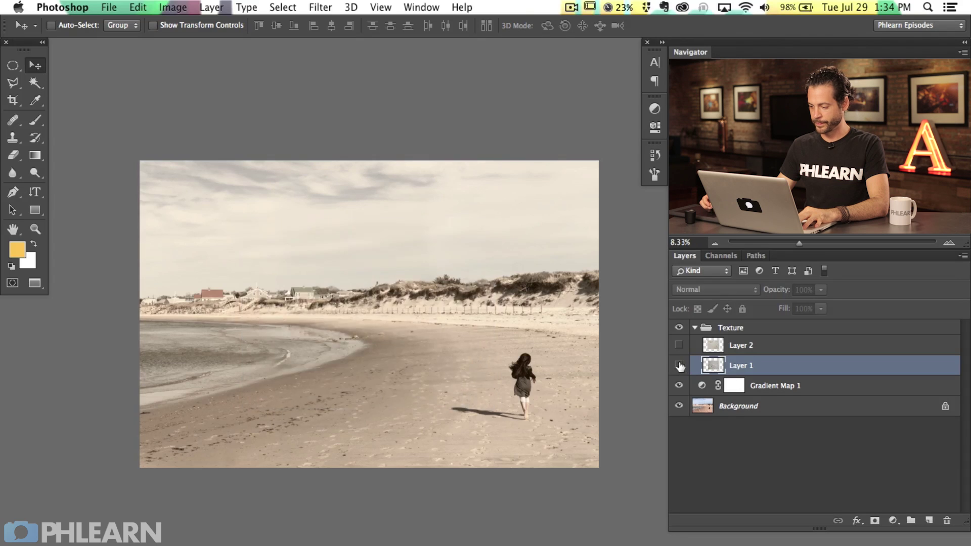
left_click(679, 365)
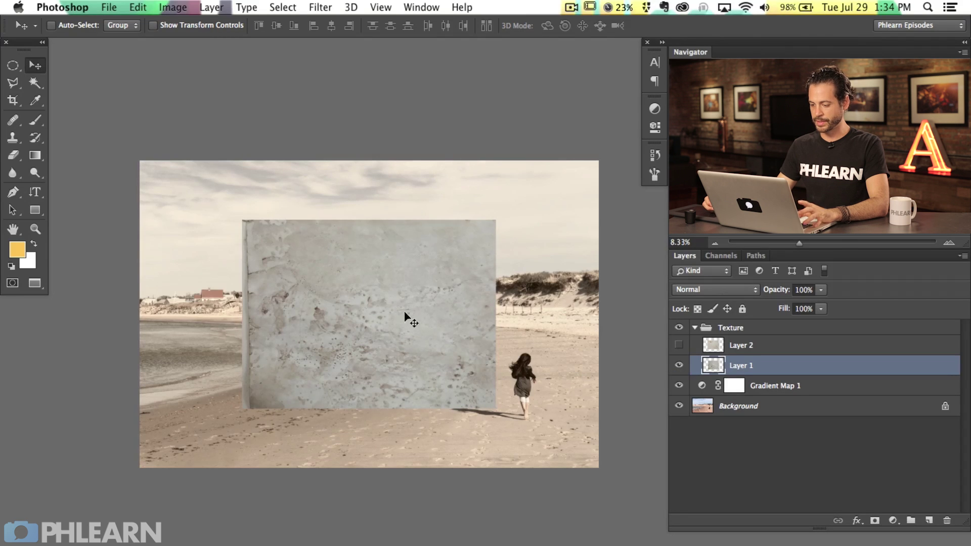
- Scale Layer 1's texture proportionally to about 187% so that it covers the whole photo
left_click_drag(405, 319, 400, 327)
key("ctrl+t")
left_click_drag(491, 230, 616, 162)
left_click_drag(547, 363, 550, 348)
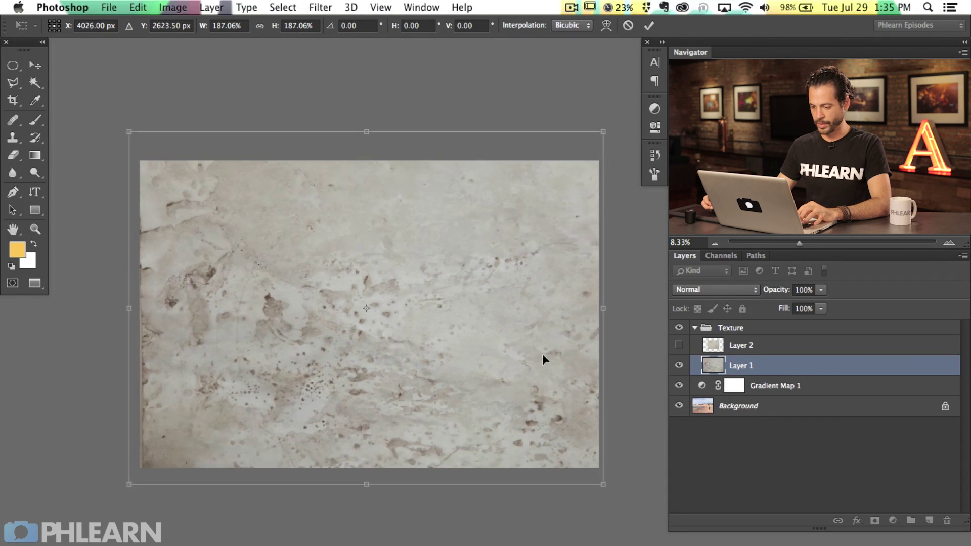
key("Return")
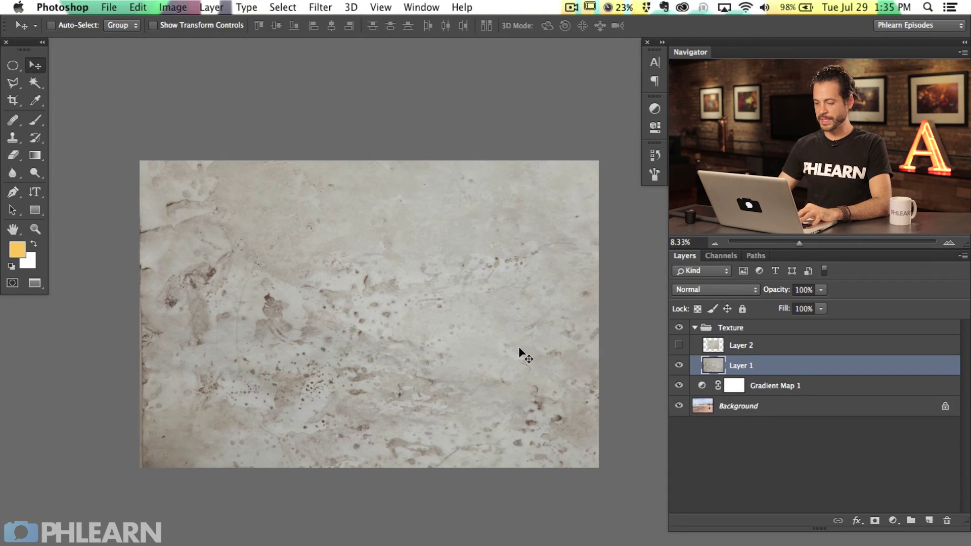
mouse_move(314, 362)
left_mouse_down()
mouse_move(320, 371)
mouse_move(315, 362)
left_mouse_up()
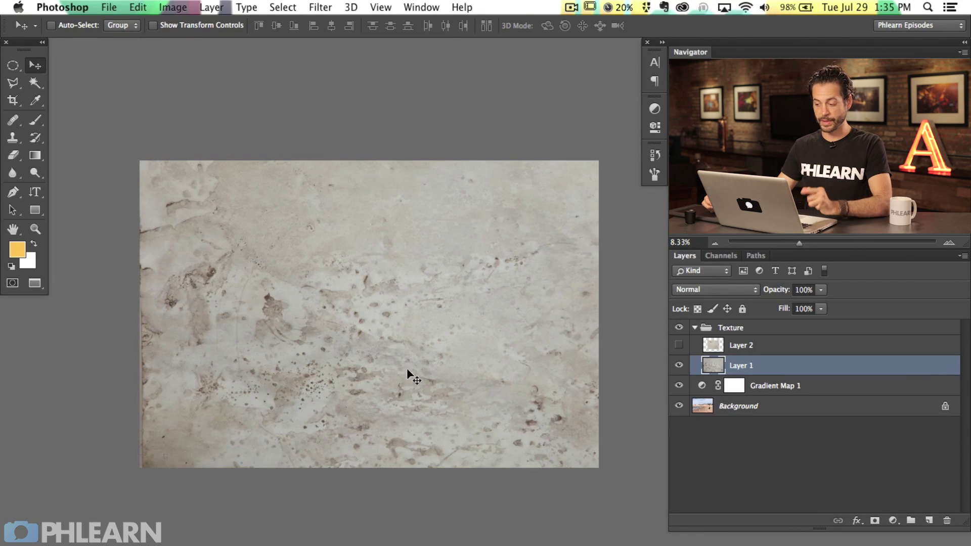
- Check Layer 2's texture over Layer 1, hide it again and invert Layer 1's colors
left_click(679, 346)
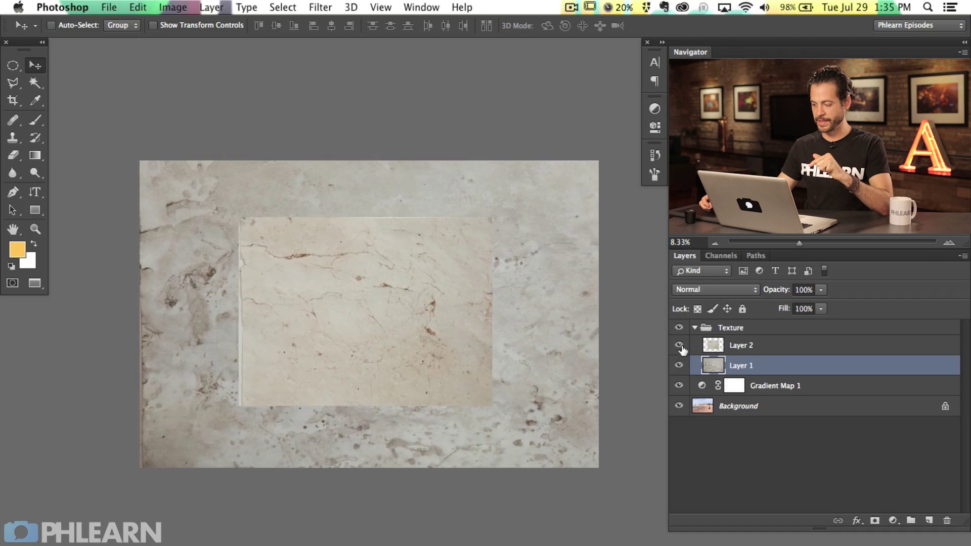
left_click(679, 346)
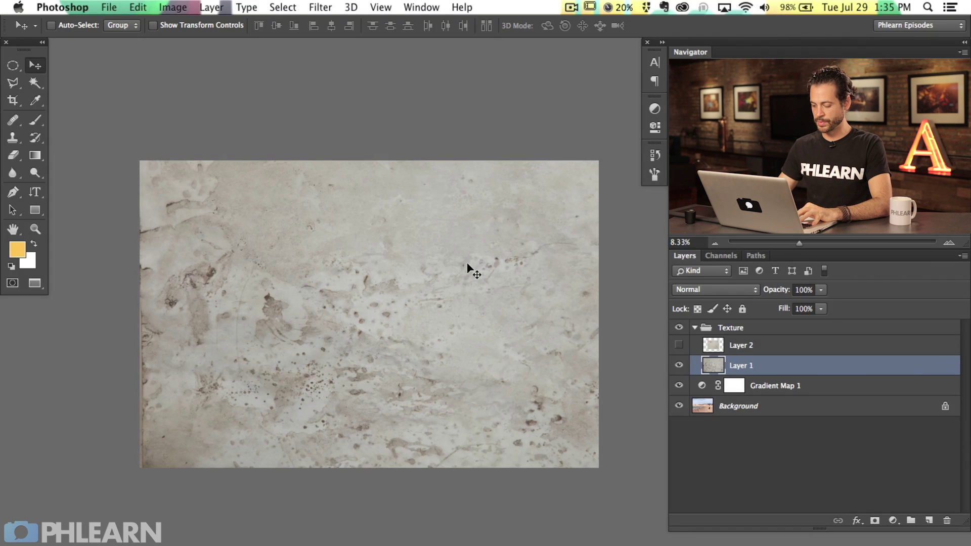
key("super+i")
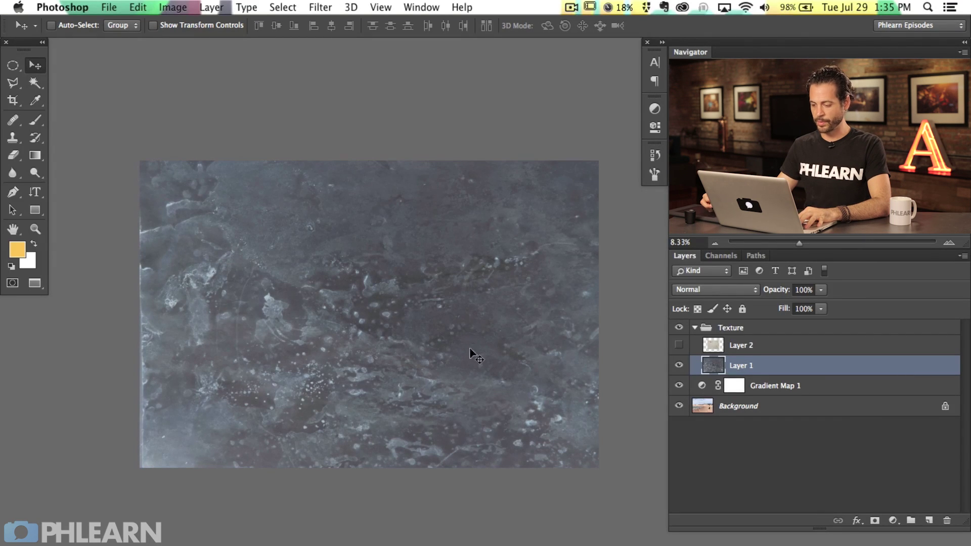
- Set Layer 1's blend mode to Screen, trying Lighten as an alternative
left_click(709, 289)
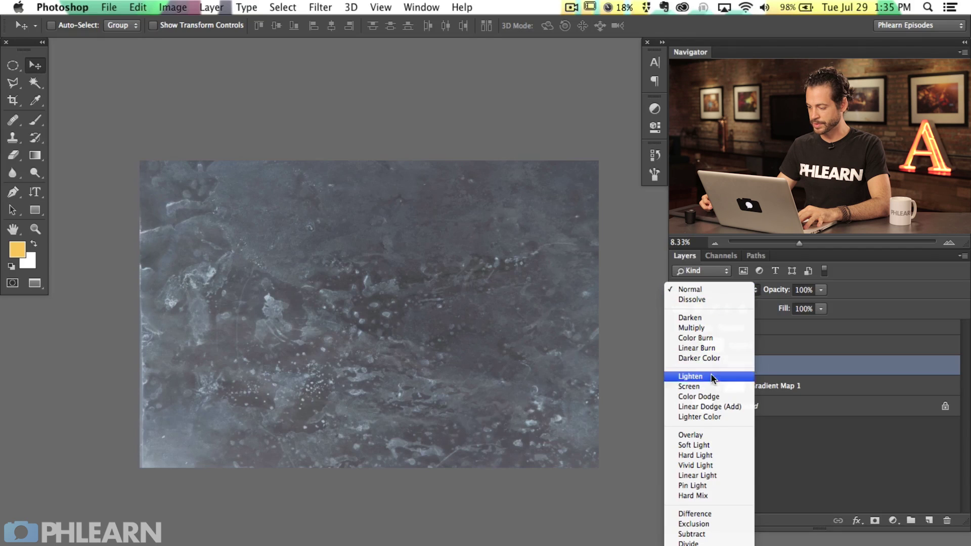
left_click(708, 390)
left_click(706, 289)
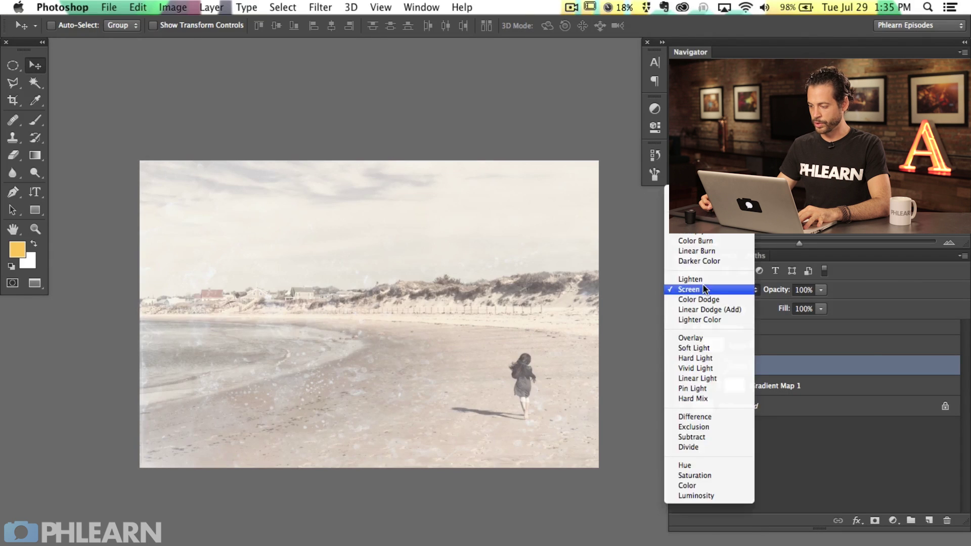
left_click(703, 279)
left_click(702, 292)
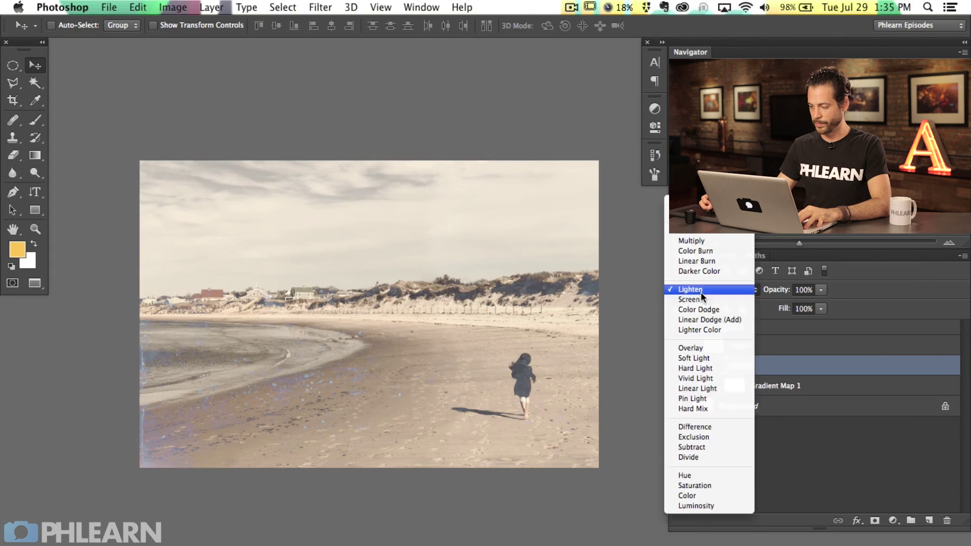
left_click(701, 299)
- Compare the beach photo with and without Layer 1's texture, looking closely at the shoreline and wet sand
left_click(678, 365)
left_click(679, 365)
left_click(679, 365)
left_click(679, 365)
key("super+plus")
key("super+plus")
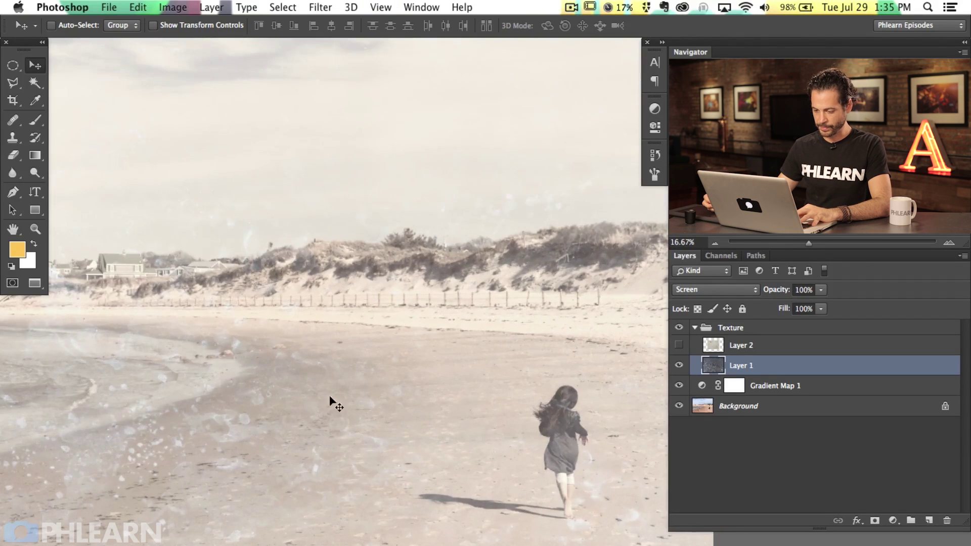
scroll(440, 390, "down", 5)
left_click(679, 365)
left_click(679, 368)
left_click(680, 368)
left_click(680, 368)
left_click(680, 367)
left_click(680, 369)
left_click(680, 369)
left_click(679, 365)
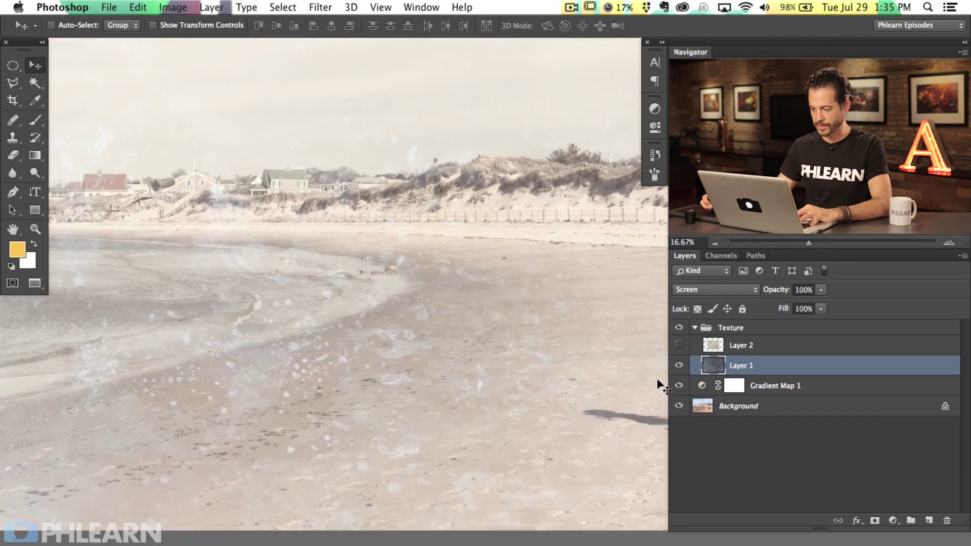
left_click_drag(608, 395, 611, 425)
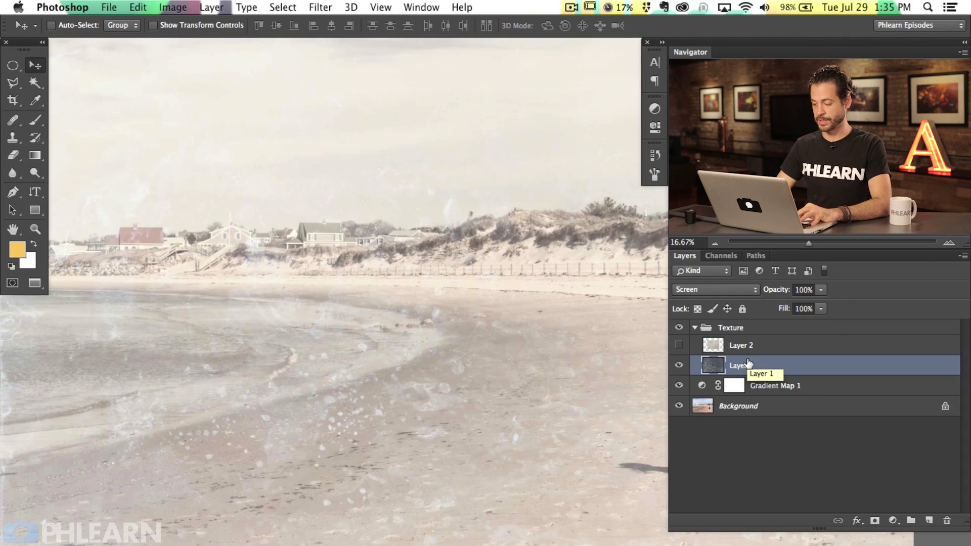
- Darken Layer 1's texture with Levels by setting the midtone input level to 0.52
key("super+l")
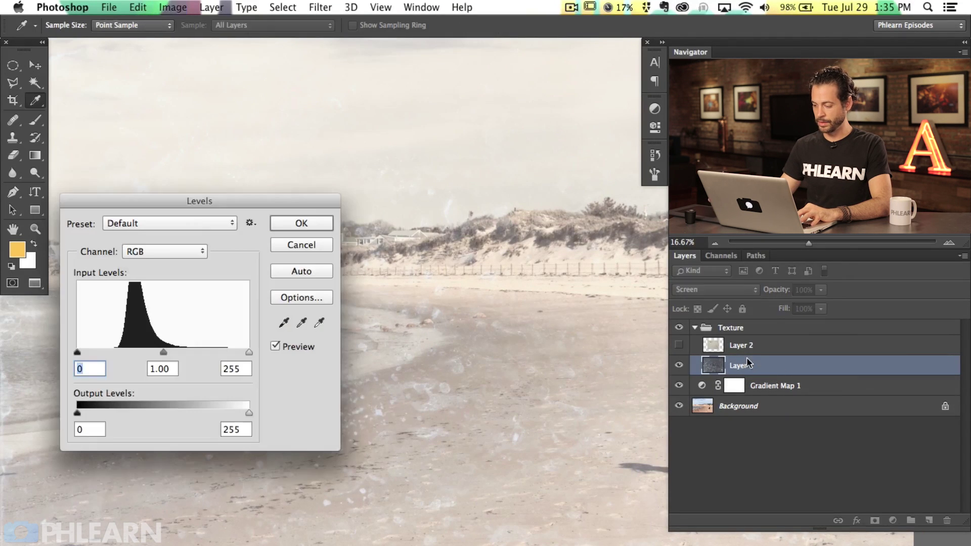
left_click_drag(260, 204, 420, 70)
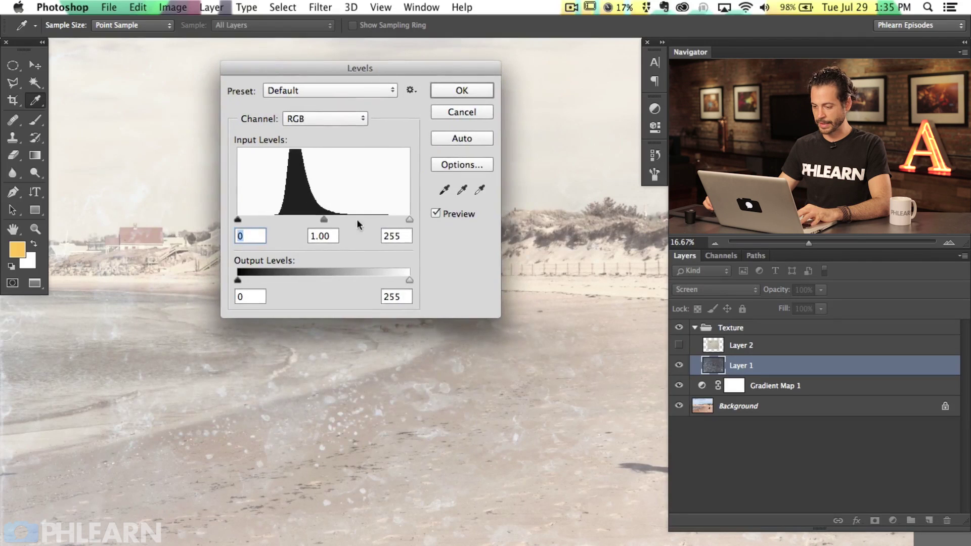
left_click_drag(326, 217, 266, 219)
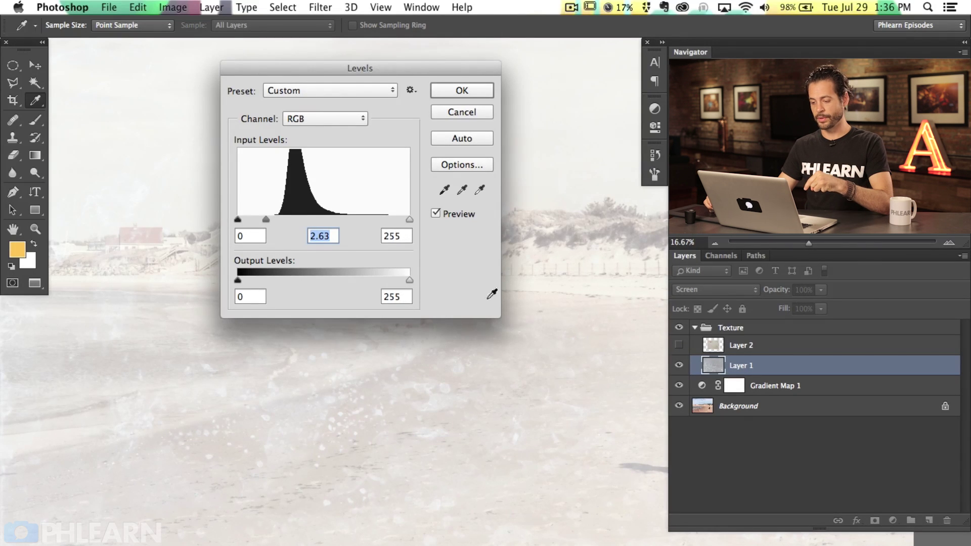
left_click_drag(266, 219, 350, 219)
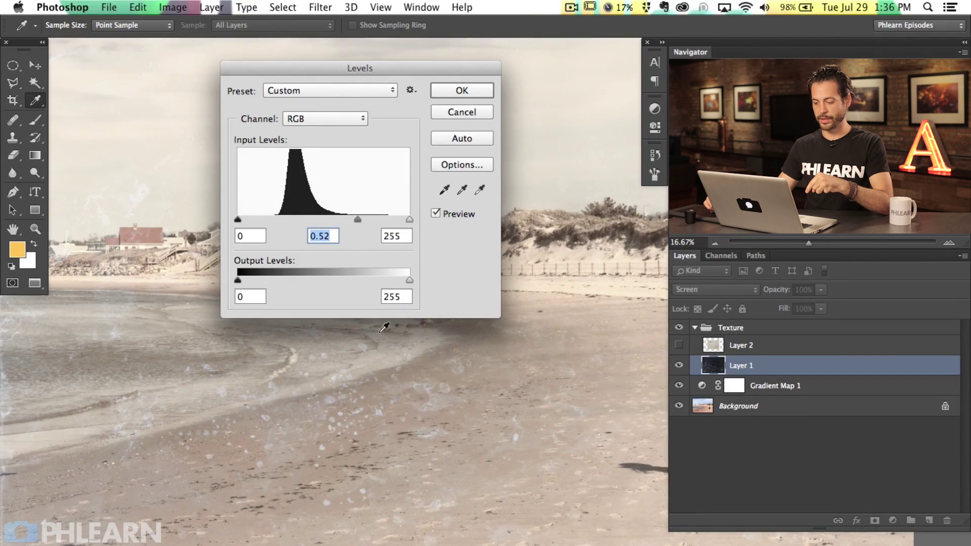
left_click(462, 91)
key("v")
- Compare the shoreline with and without the darkened Layer 1 texture
left_click(679, 365)
left_click(679, 365)
left_click(679, 365)
left_click(679, 365)
left_click(679, 365)
left_click(679, 365)
left_click(679, 365)
left_click(678, 365)
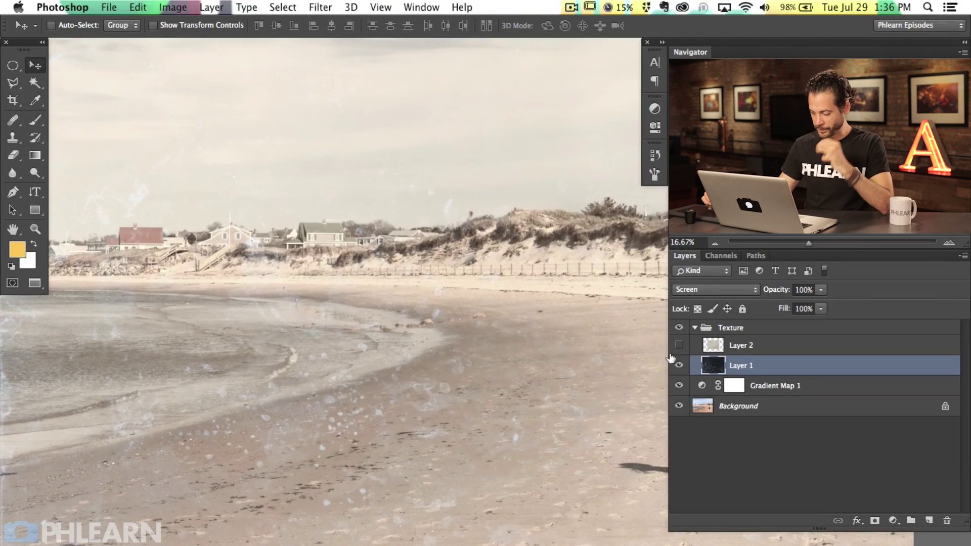
- Show and select Layer 2 in the Texture group and set its blend mode to Multiply
key("super+minus")
left_click_drag(495, 331, 353, 327)
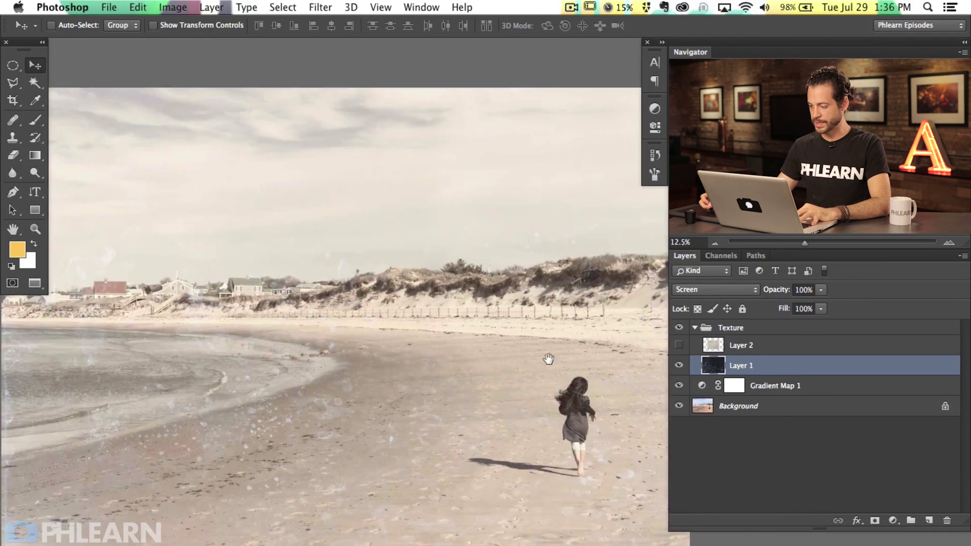
left_click(679, 345)
left_click(744, 346)
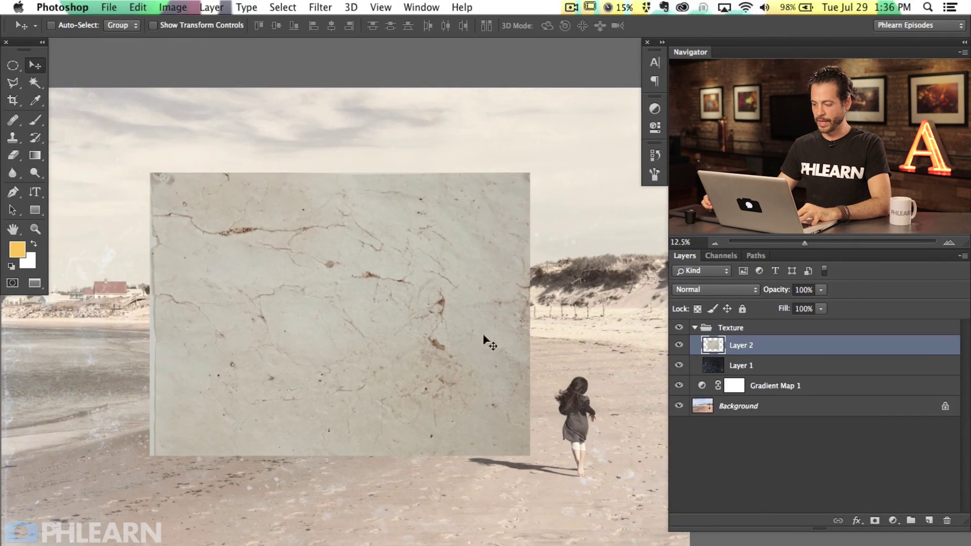
left_click(697, 289)
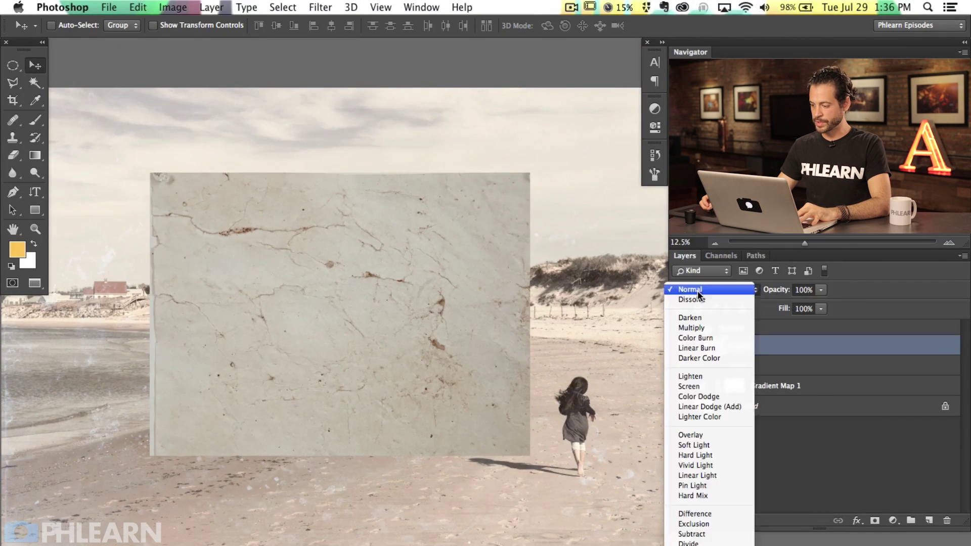
left_click(705, 329)
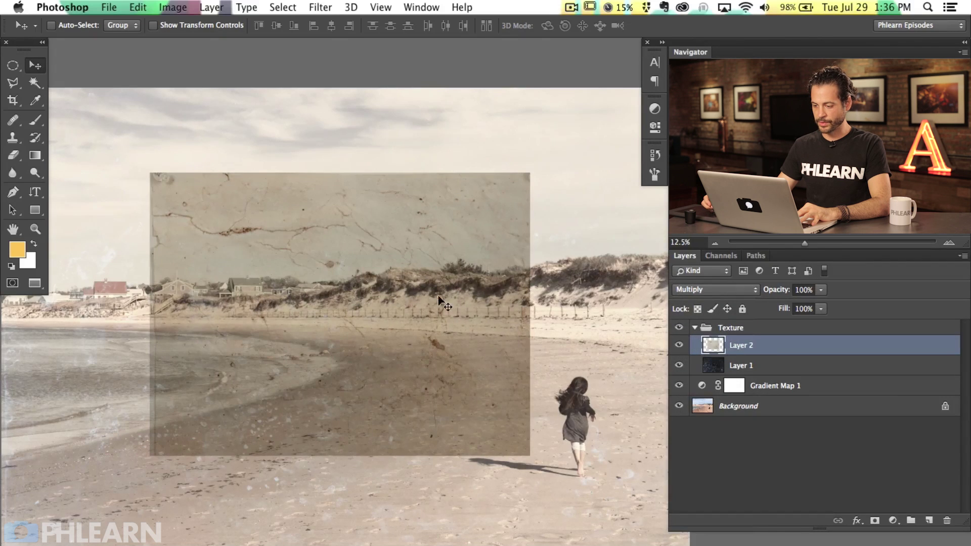
- Try moving Layer 2's texture over the girl and shifting Layer 1's texture, leaving Layer 1 in Screen mode
left_click_drag(409, 388, 479, 429)
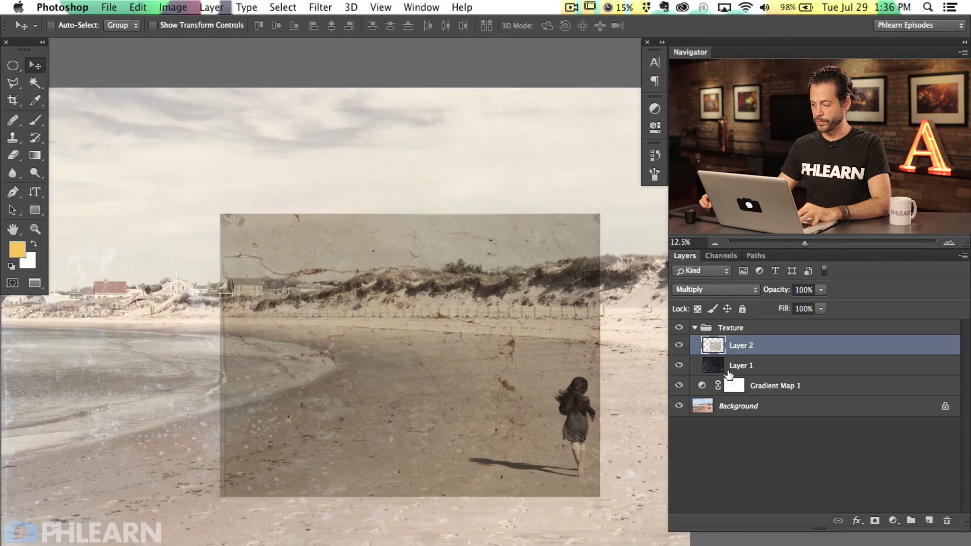
left_click(761, 367)
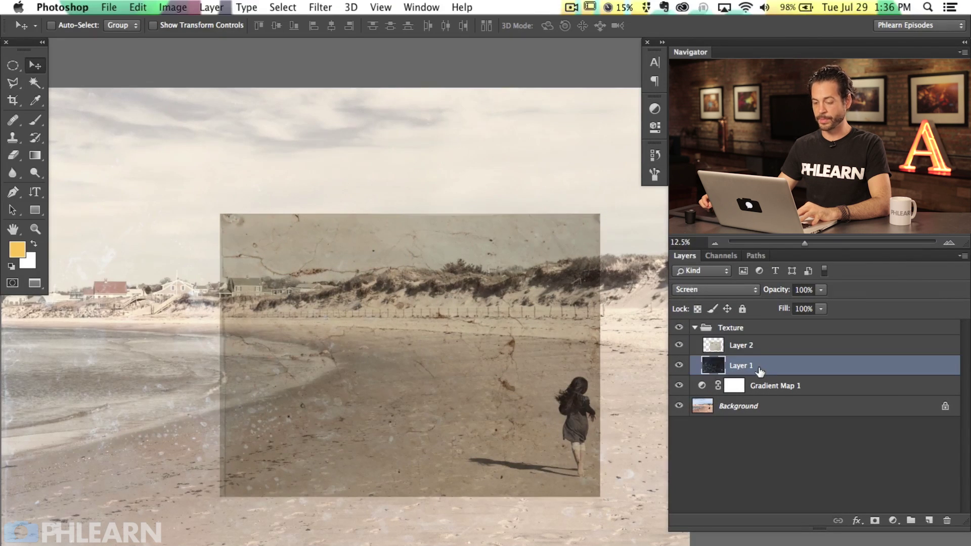
left_click(705, 290)
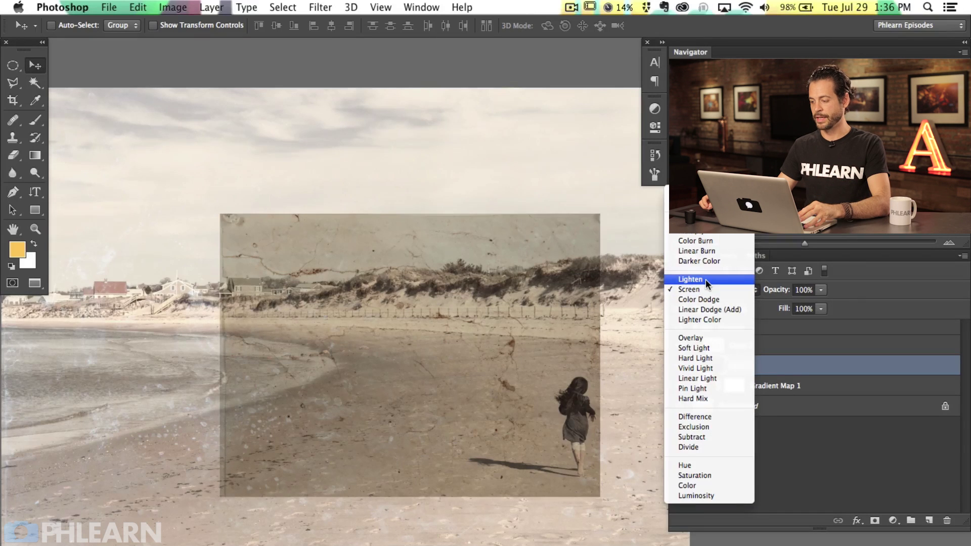
left_click(809, 363)
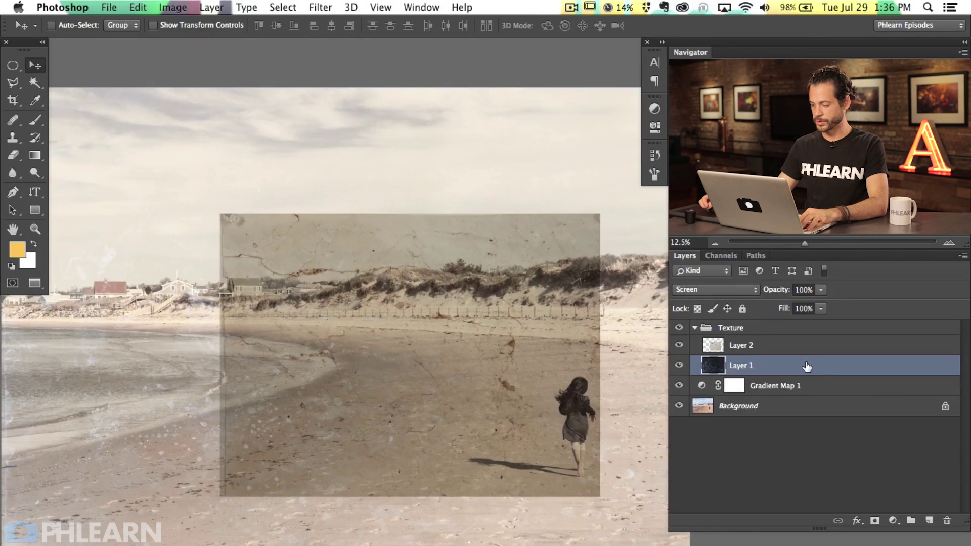
left_click_drag(505, 362, 632, 397)
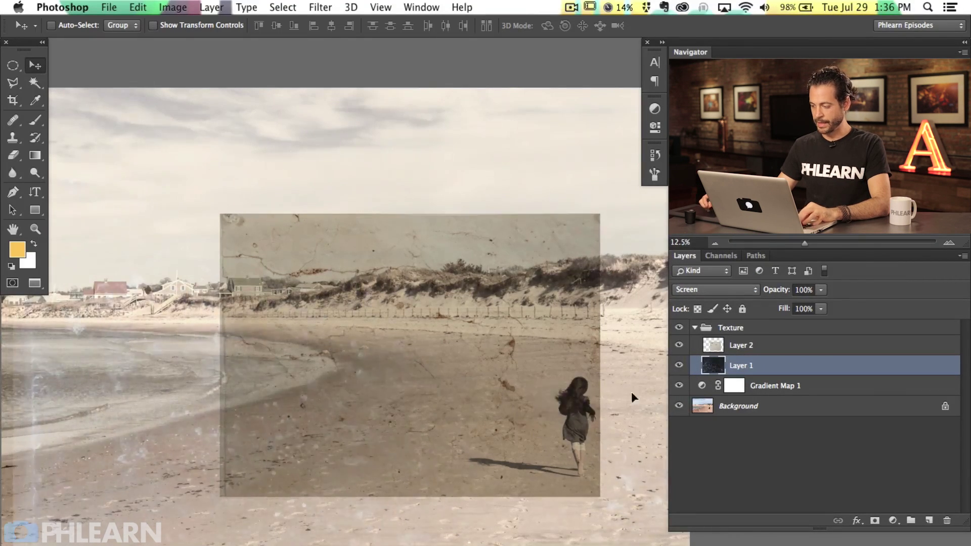
- Reposition Layer 2's texture over the dunes and sky near the middle of the photo
left_click(769, 344)
left_click_drag(489, 389, 421, 297)
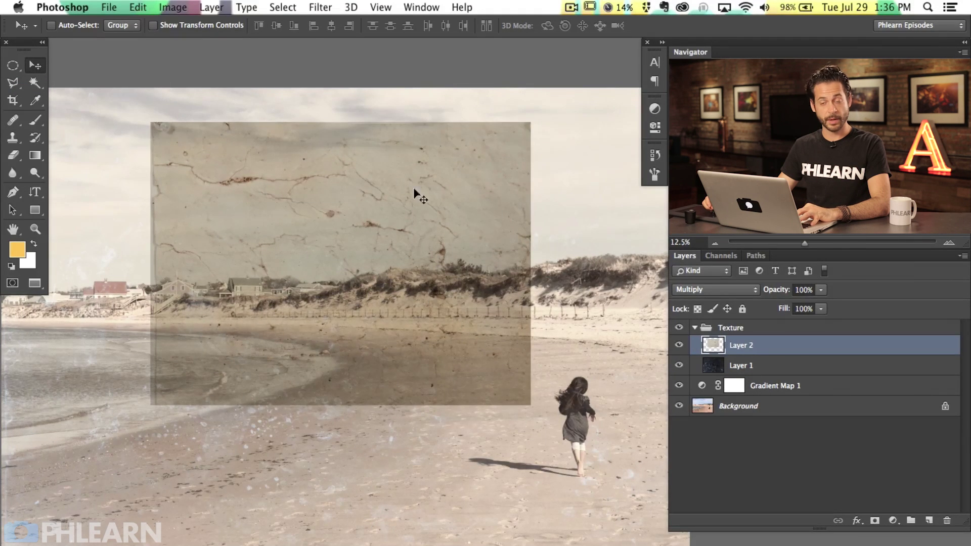
left_click_drag(420, 253, 449, 274)
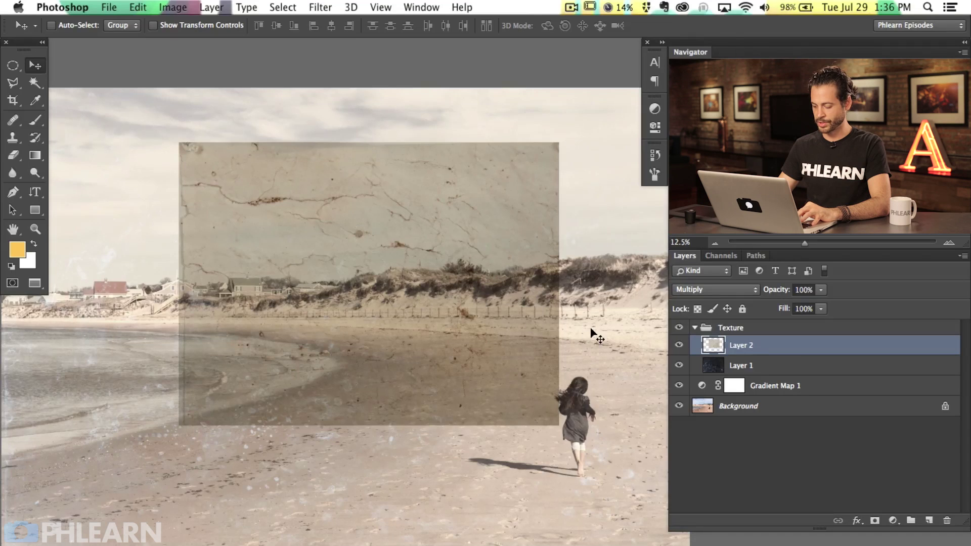
- Apply Levels to Layer 2 with a midtone input of 0.68 and a white input of 174
key("super+l")
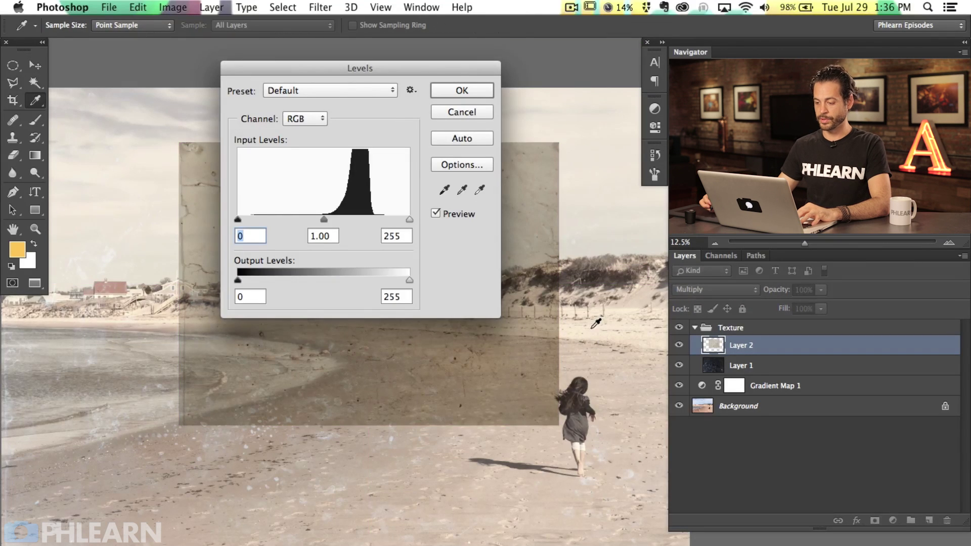
left_click_drag(402, 73, 256, 153)
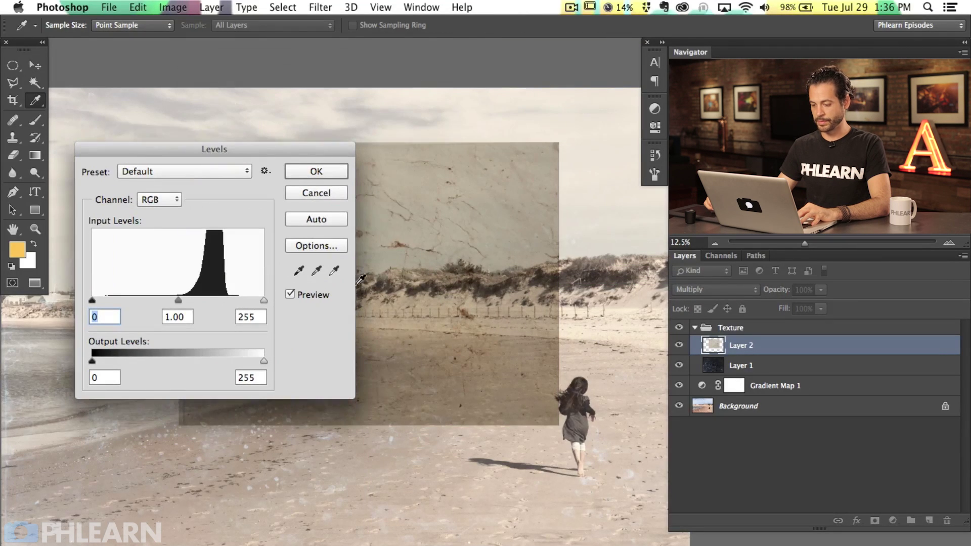
left_click_drag(262, 301, 224, 300)
left_click_drag(160, 301, 134, 298)
left_click_drag(223, 301, 210, 300)
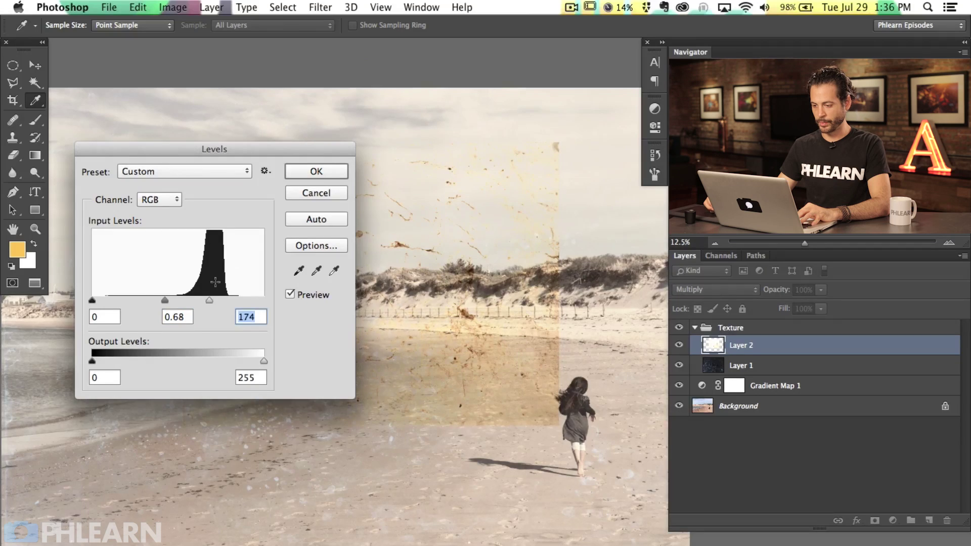
left_click(335, 171)
key("v")
- Move Layer 2's texture into the photo's lower-right corner around the girl, comparing the photo with both textures hidden
left_click_drag(386, 277, 433, 298)
left_click_drag(450, 363, 423, 443)
left_click(679, 345)
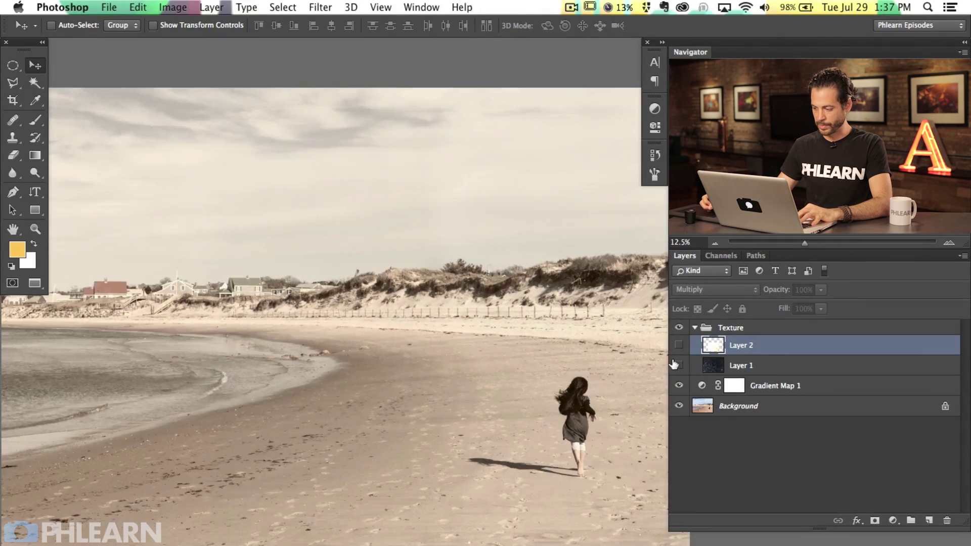
left_click(677, 364)
left_click(679, 346)
left_click_drag(472, 385, 573, 388)
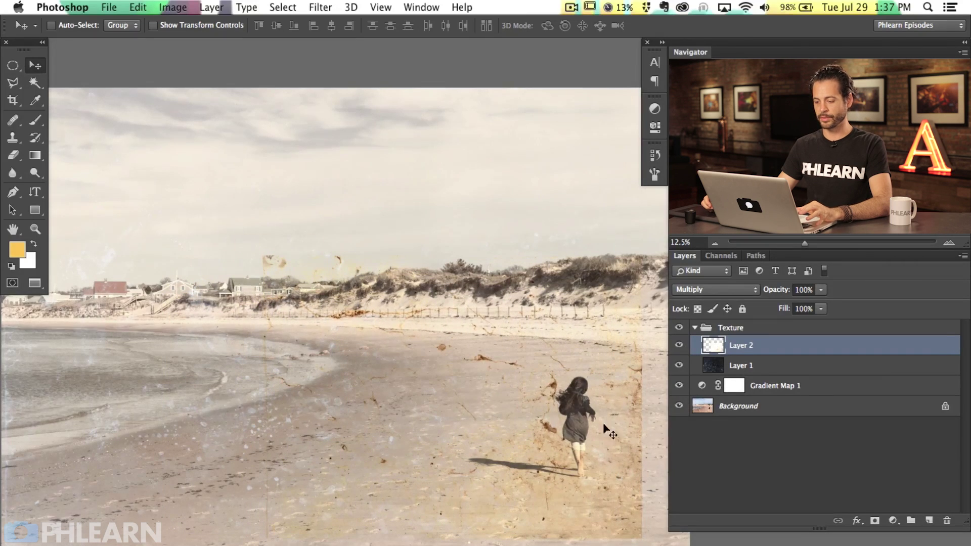
left_click_drag(561, 450, 583, 481)
scroll(583, 480, "right", 2)
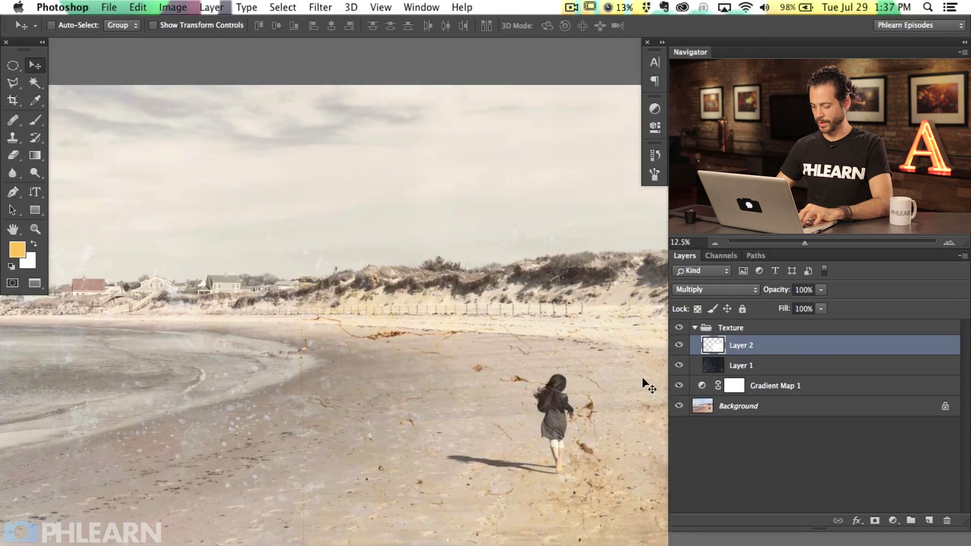
- Add a layer mask to Layer 2 and paint black with a 726 px brush over the texture's hard upper and left edges
key("ctrl+shift+m")
key("d")
key("b")
left_click_drag(289, 354, 289, 354)
key("x")
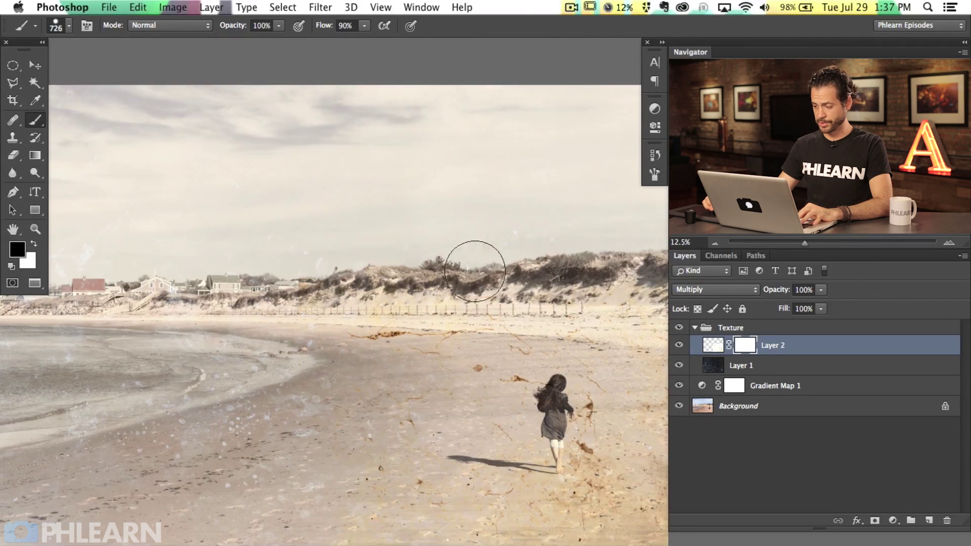
left_click_drag(632, 317, 662, 329)
- Compare the photo with and without Layer 1's texture while the masked Layer 2 stays on
scroll(442, 427, "up", 3)
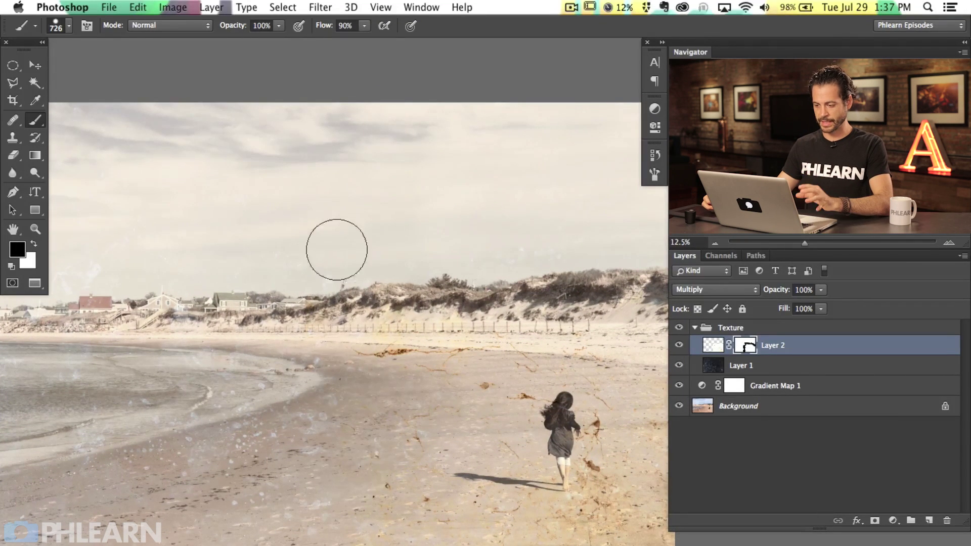
scroll(386, 435, "down", 2)
scroll(386, 436, "left", 3)
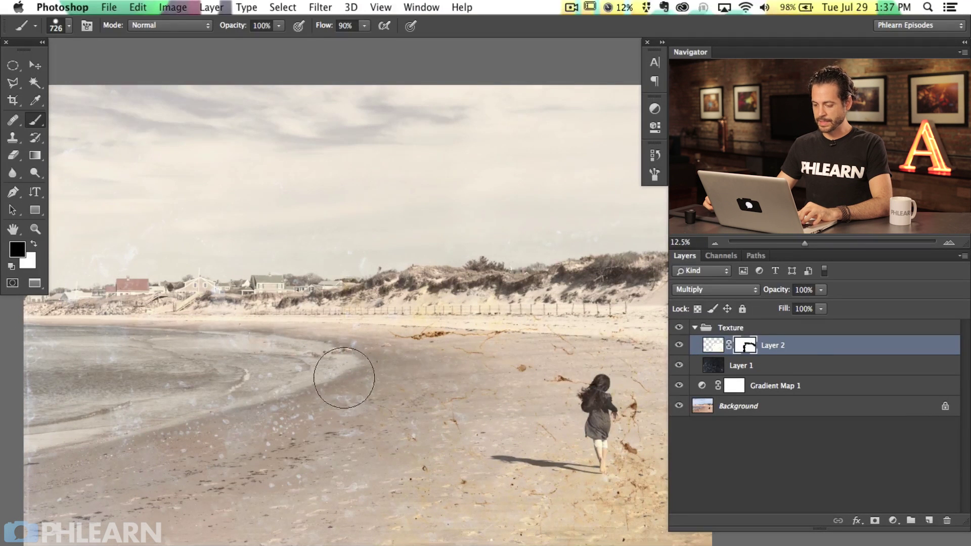
left_click(679, 365)
left_click(678, 365)
left_click(679, 365)
left_click(679, 366)
left_click(679, 365)
left_click(679, 365)
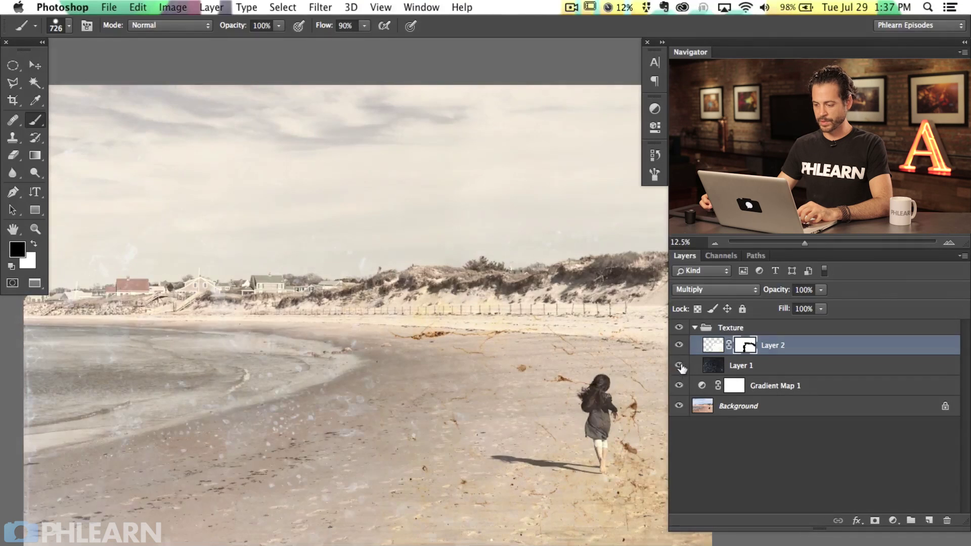
- Compare the photo with and without Layer 2's masked texture
left_click(679, 346)
left_click(679, 346)
left_click(679, 346)
left_click(679, 346)
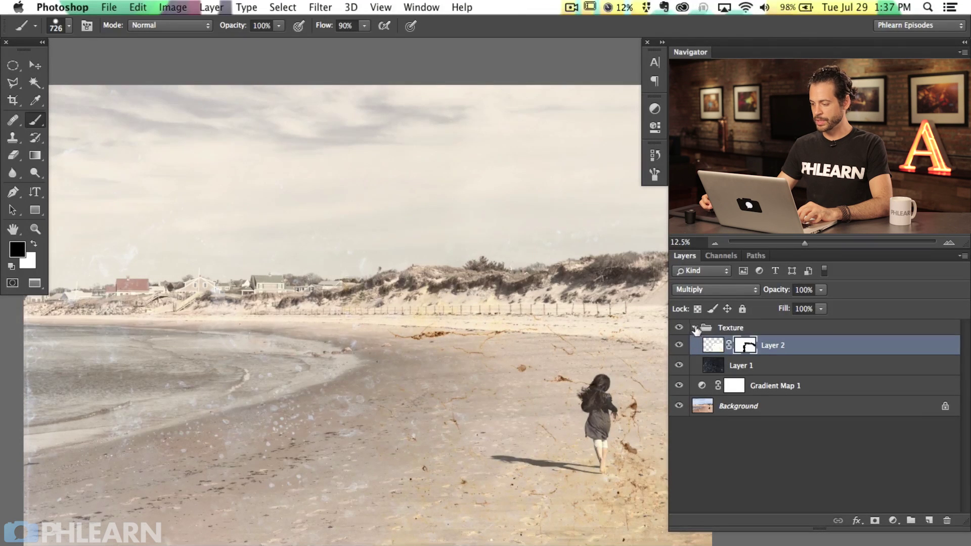
- Collapse the Texture group and move the Gradient Map 1 layer above it in the layer stack
left_click(695, 328)
left_click(811, 350)
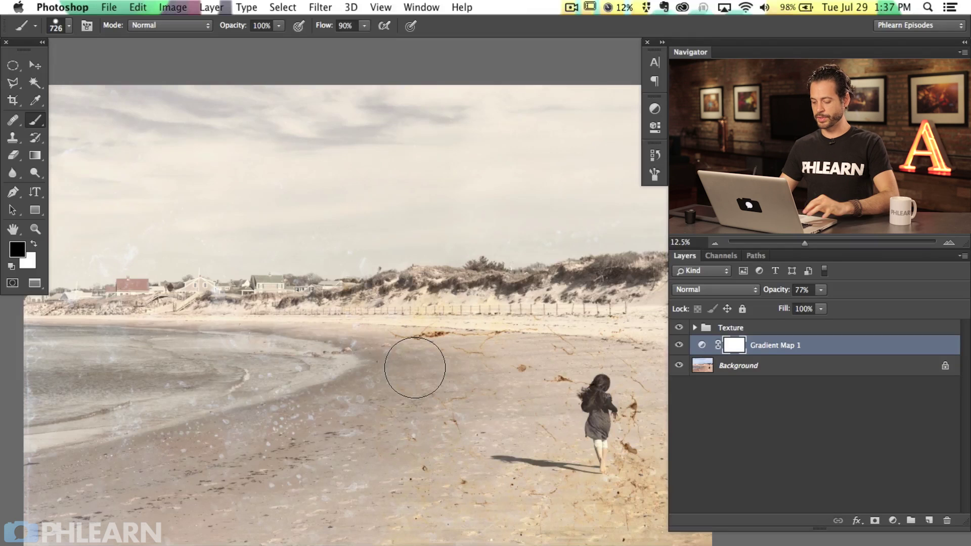
left_click_drag(817, 334, 813, 326)
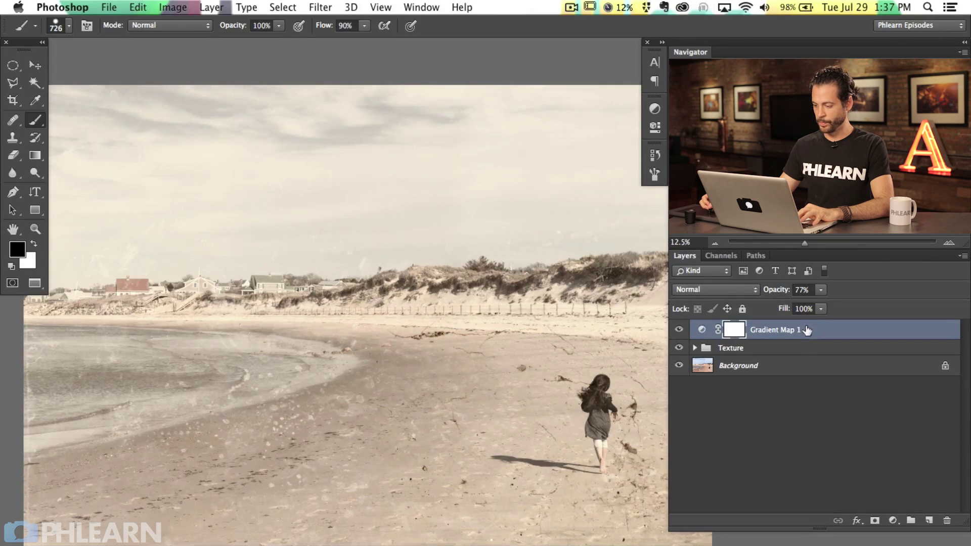
- Undo and redo the layer reordering repeatedly to compare the textures with the gradient map below and above them
key("super+z")
key("super+z")
key("super+z")
key("super+z")
key("super+z")
key("super+z")
key("super+z")
key("super+z")
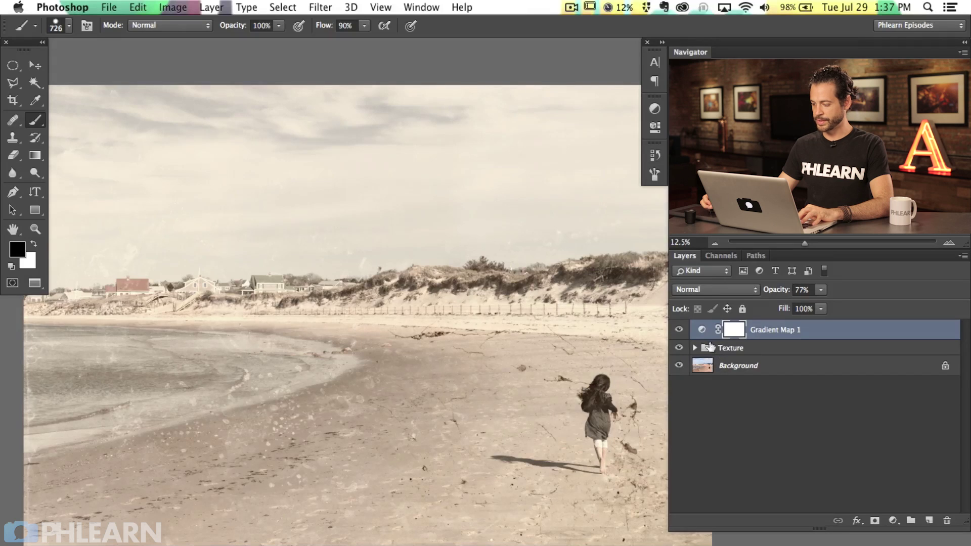
- Lower the opacity of Layer 2 inside the Texture group to about 63%, and collapse the group
left_click(694, 348)
left_click(717, 363)
left_click(768, 291)
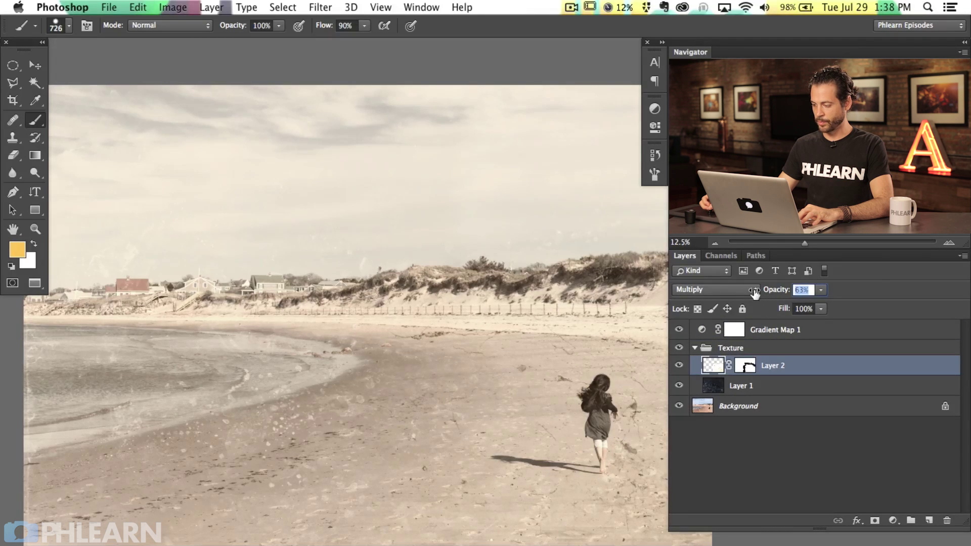
left_click_drag(754, 293, 759, 293)
left_click(694, 348)
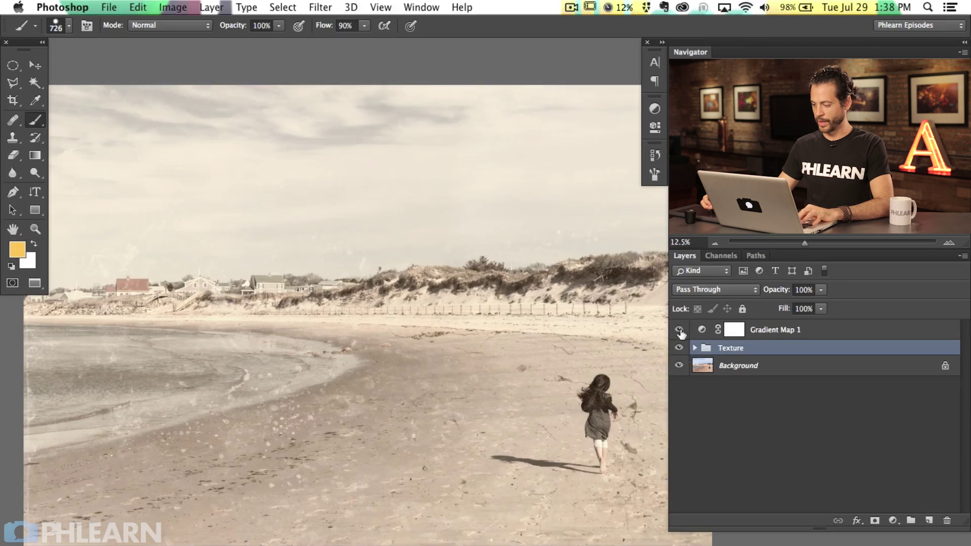
- Create a new empty layer directly above the Background and below the Texture group
scroll(548, 425, "right", 3)
scroll(548, 424, "up", 2)
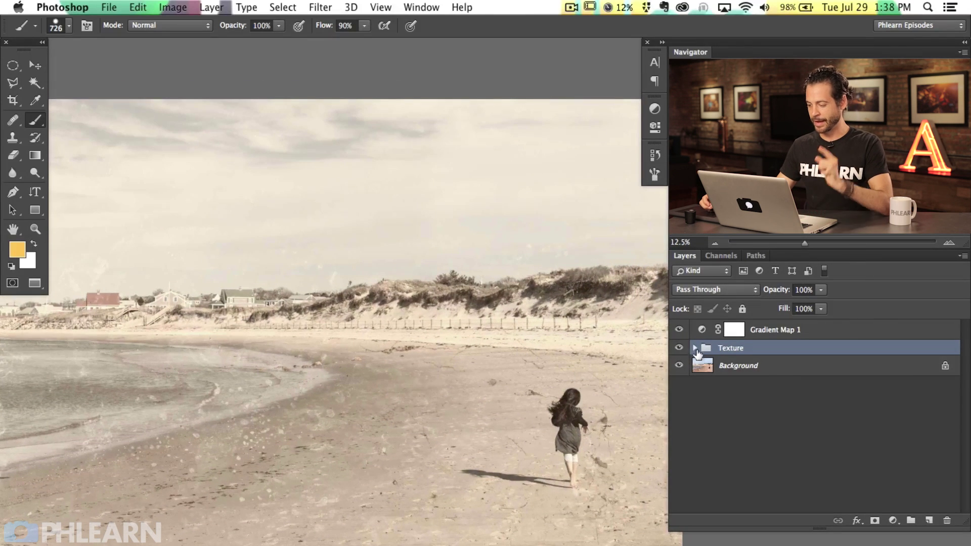
left_click(769, 367)
key("alt+shift+super+n")
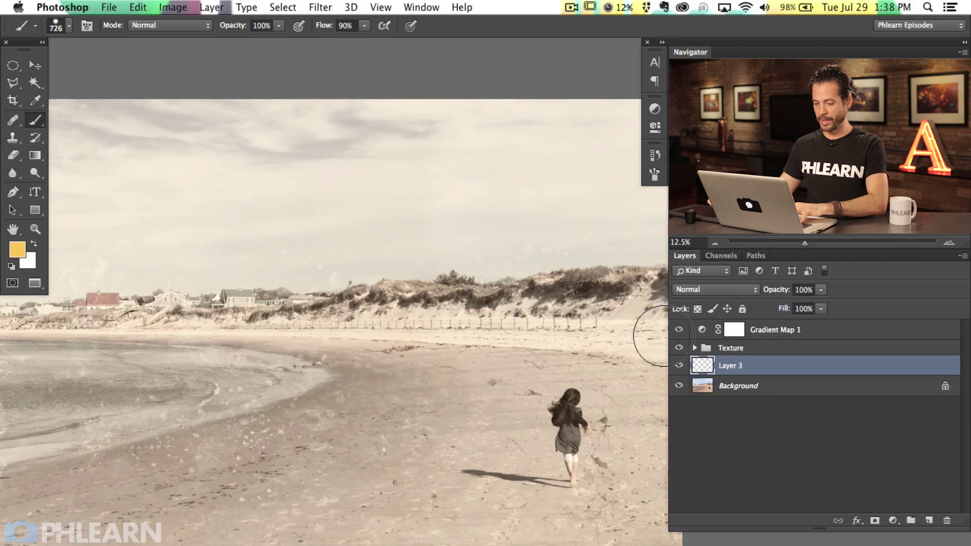
- Set the foreground color to a bright saturated green for the brush
left_click(17, 253)
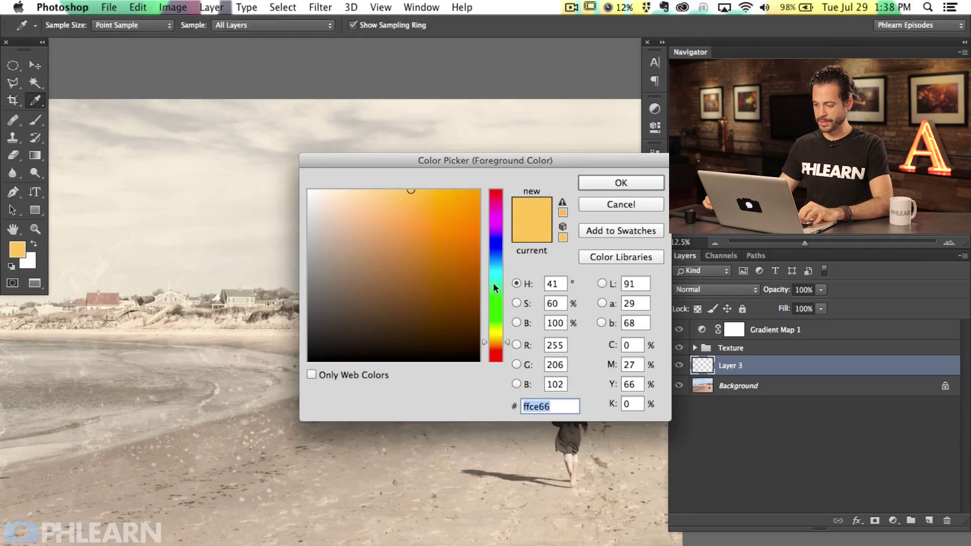
left_click(495, 301)
left_click(445, 234)
left_click(617, 184)
key("b")
- Paint broad green test strokes on Layer 3, compare them with Gradient Map 1 off and on, and delete the painted layer
mouse_move(401, 250)
left_mouse_down()
mouse_move(372, 288)
mouse_move(390, 418)
mouse_move(380, 271)
mouse_move(288, 187)
mouse_move(337, 305)
mouse_move(461, 275)
left_mouse_up()
left_click(678, 329)
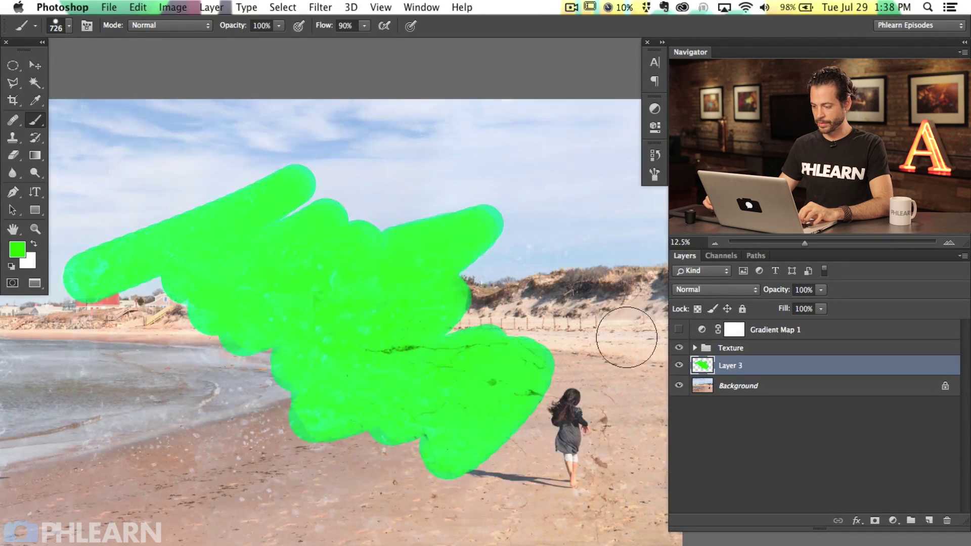
left_click(679, 329)
mouse_move(535, 401)
left_mouse_down()
mouse_move(589, 494)
mouse_move(352, 408)
mouse_move(238, 325)
mouse_move(262, 134)
mouse_move(323, 152)
mouse_move(384, 129)
left_mouse_up()
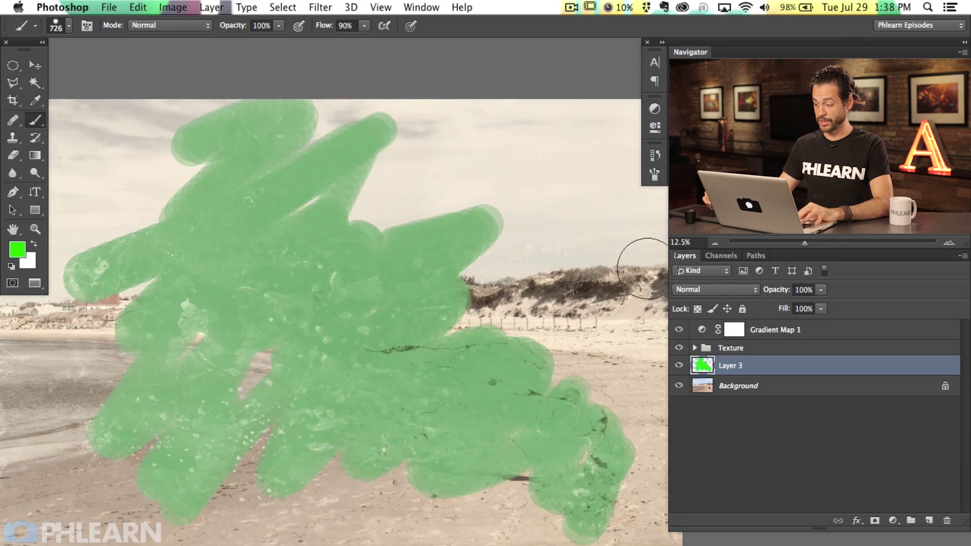
key("BackSpace")
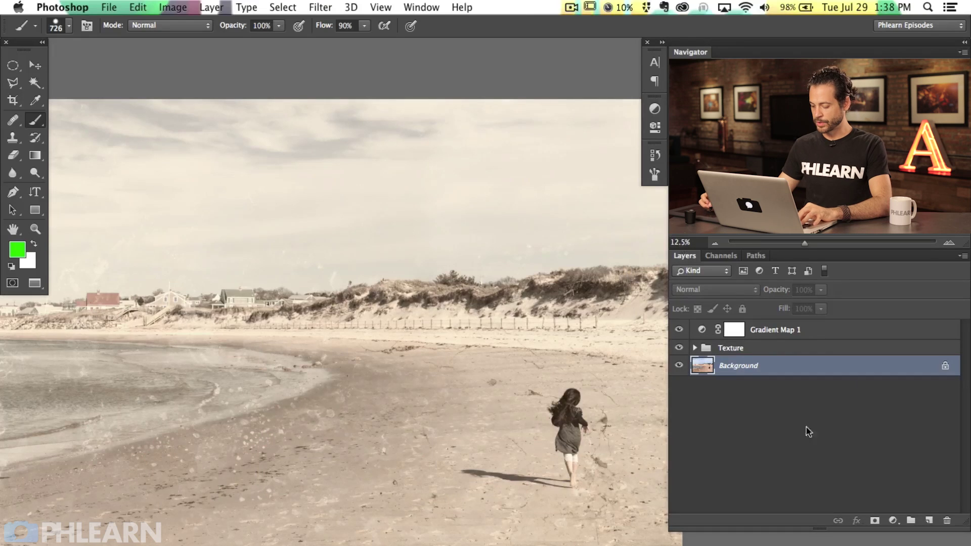
- Bring back an empty Layer 3 and place it in a new group named Adjustments
key("super+z")
key("super+g")
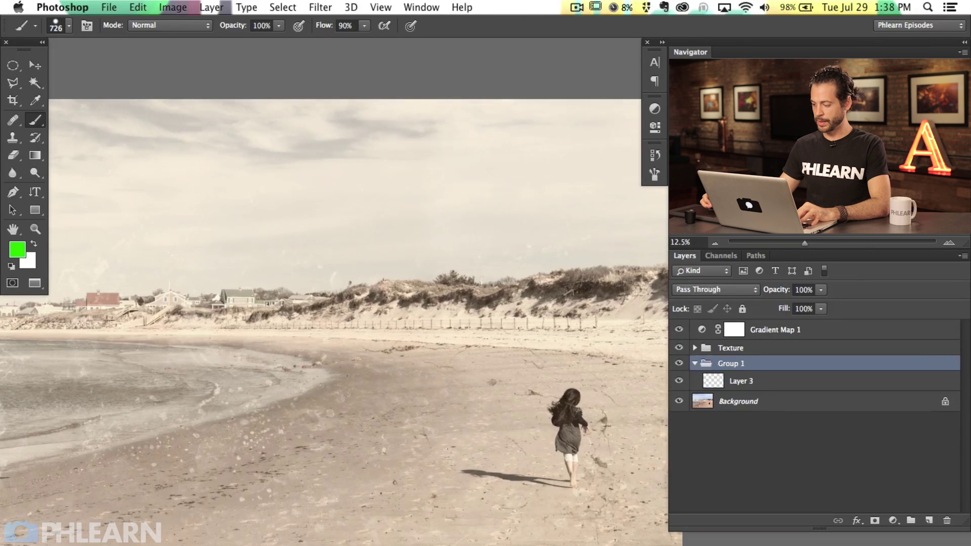
double_click(731, 364)
type("Adjustments")
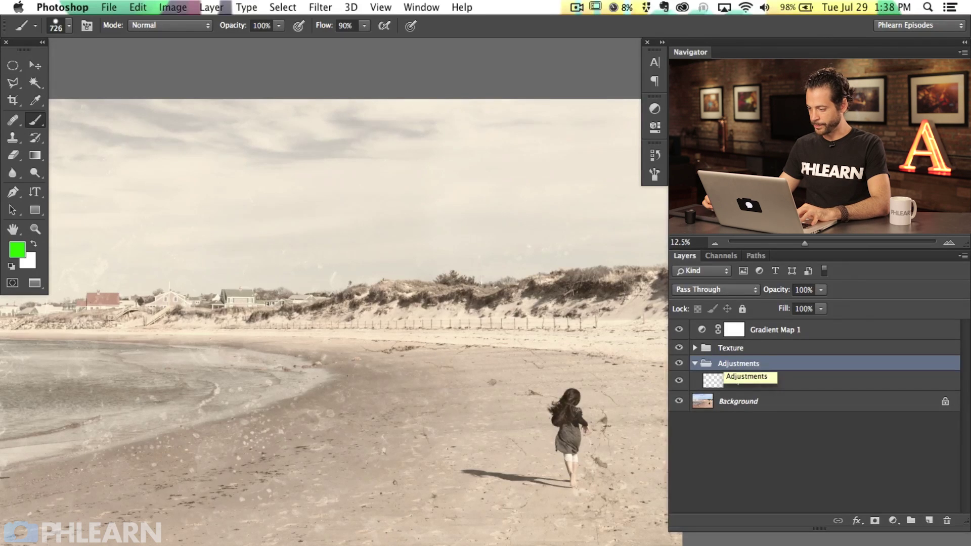
key("Return")
left_click(780, 384)
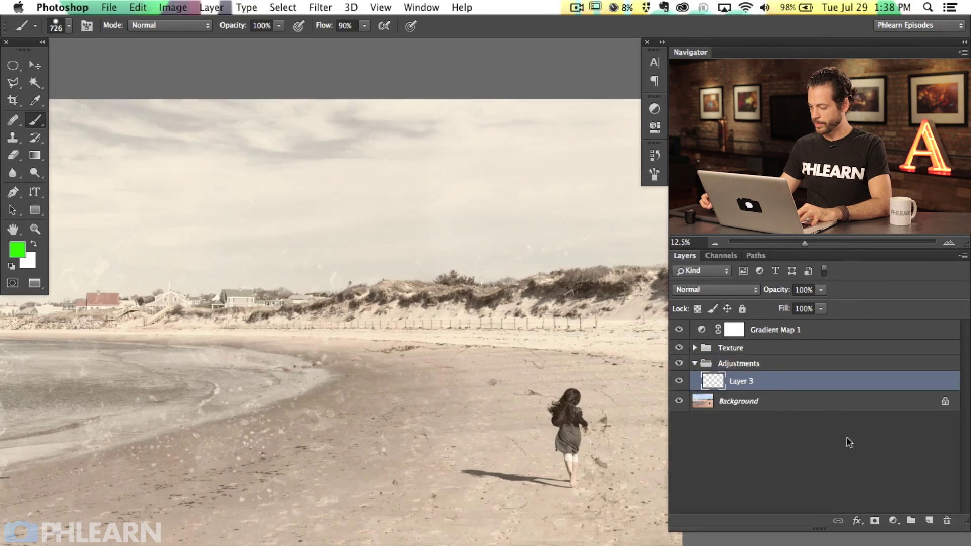
left_click(893, 520)
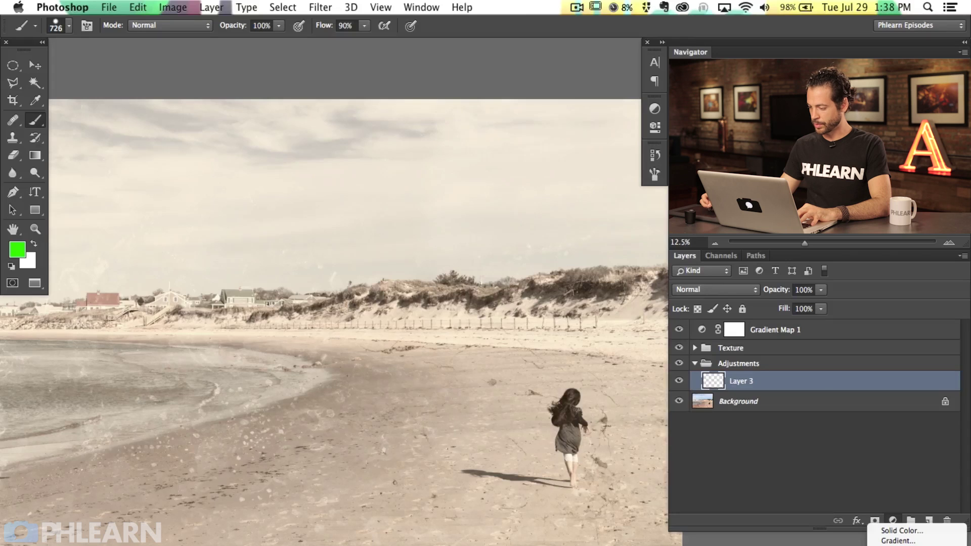
left_click(900, 541)
key("super+z")
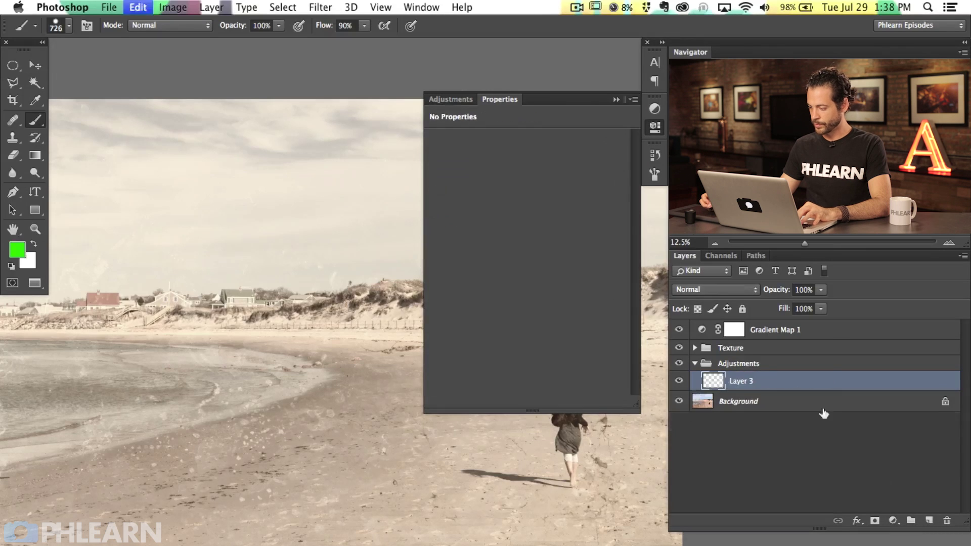
- Add a Levels adjustment layer above Layer 3 in the Adjustments group
left_click(894, 520)
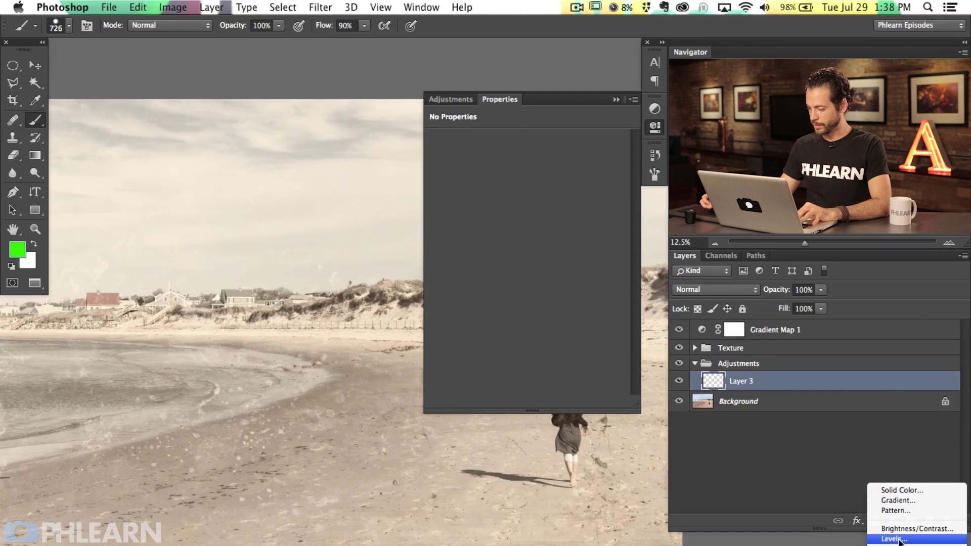
left_click(912, 540)
scroll(304, 278, "right", 3)
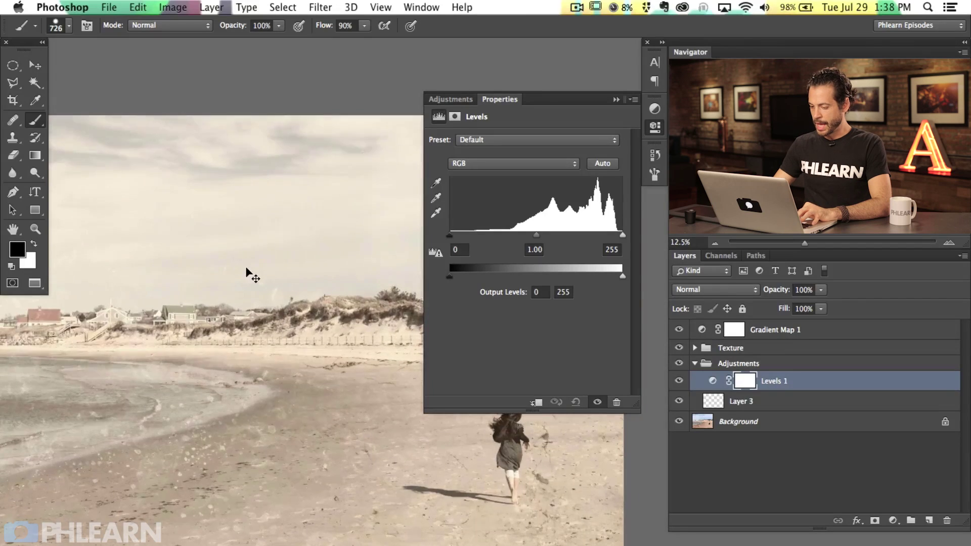
- Raise the black output level of Levels 1 to 82 to fade the shadows, and close its properties
key("super+minus")
scroll(342, 303, "right", 3)
left_click_drag(454, 276, 526, 277)
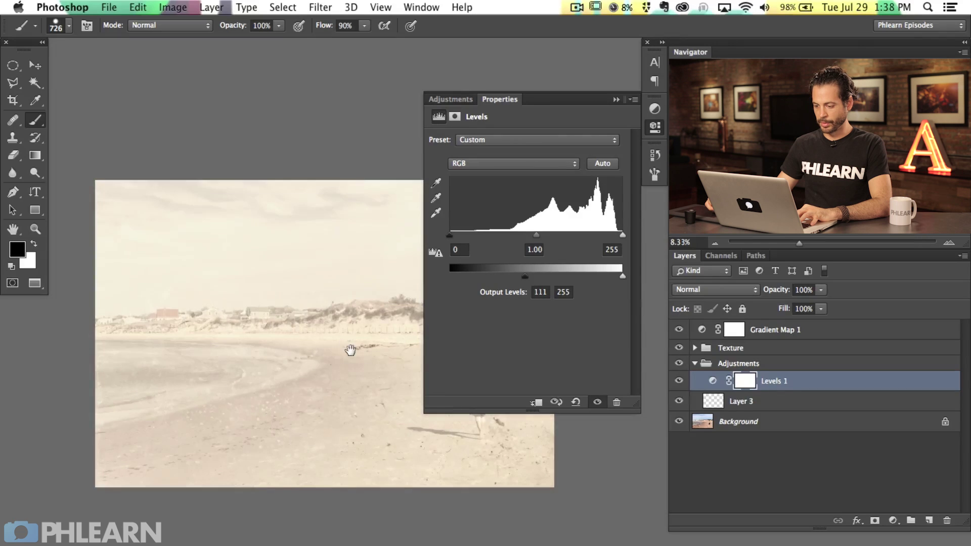
left_click_drag(350, 350, 232, 346)
mouse_move(524, 277)
left_mouse_down()
mouse_move(458, 279)
mouse_move(519, 281)
left_mouse_up()
left_click_drag(559, 283, 503, 281)
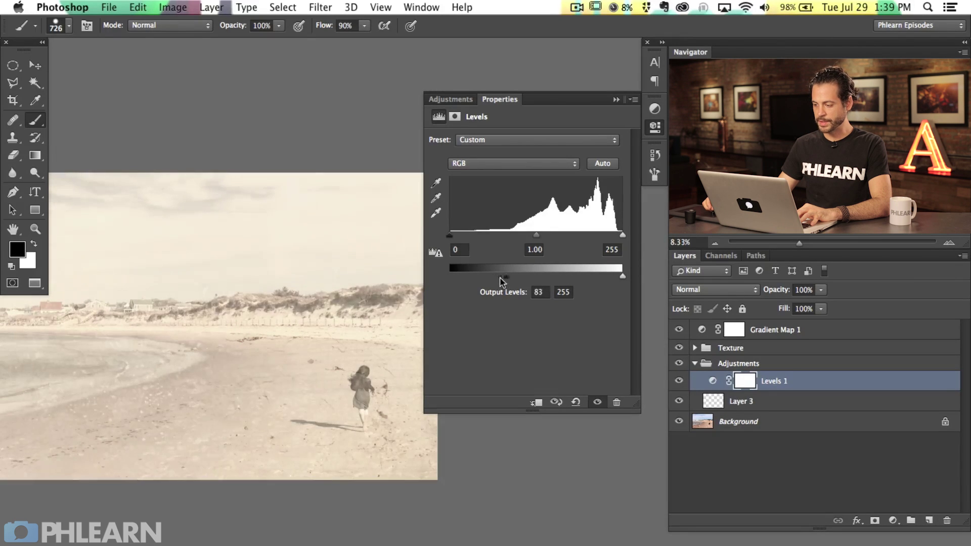
left_click(647, 131)
- Invert the Levels 1 layer mask to black
scroll(570, 345, "left", 5)
scroll(485, 330, "right", 2)
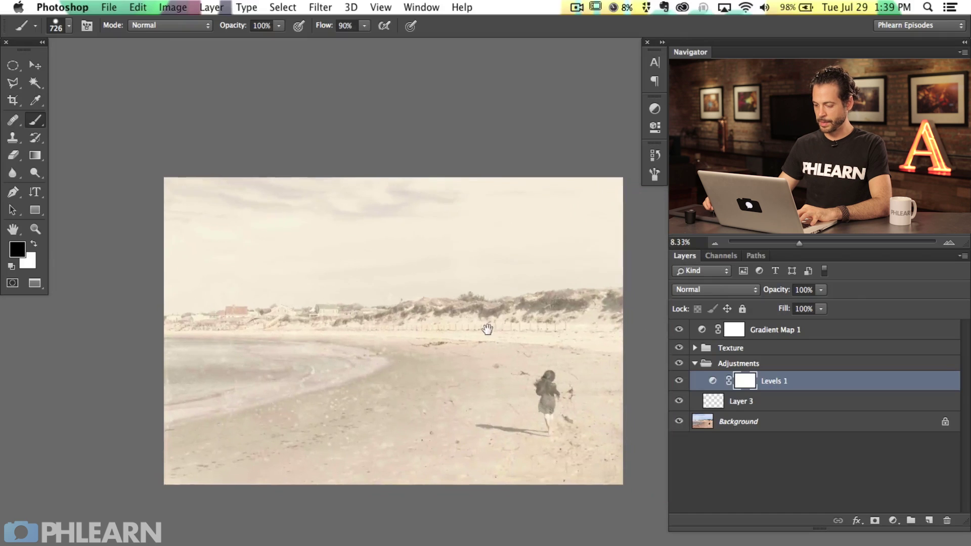
key("super+i")
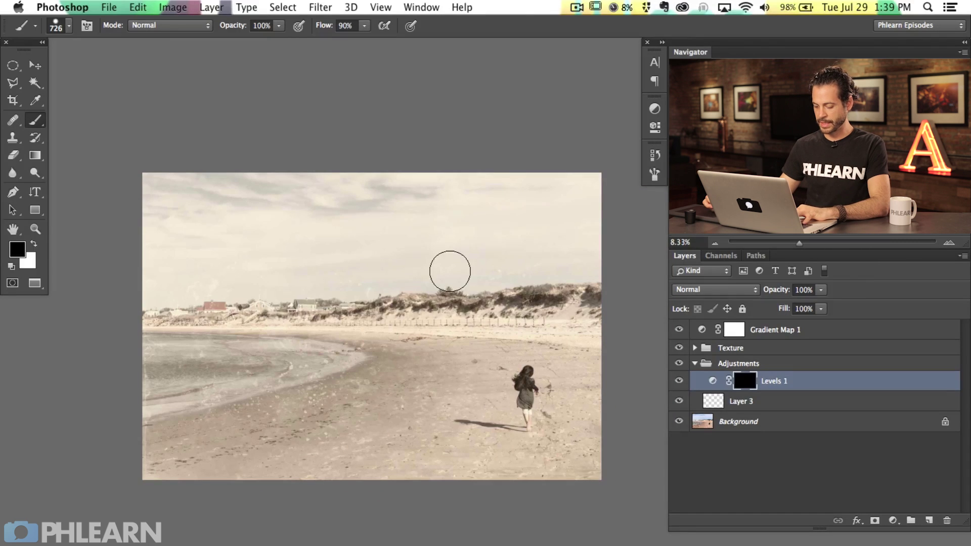
- Set up the linear Gradient tool with white as the foreground color and the Foreground to Transparent preset
key("g")
key("x")
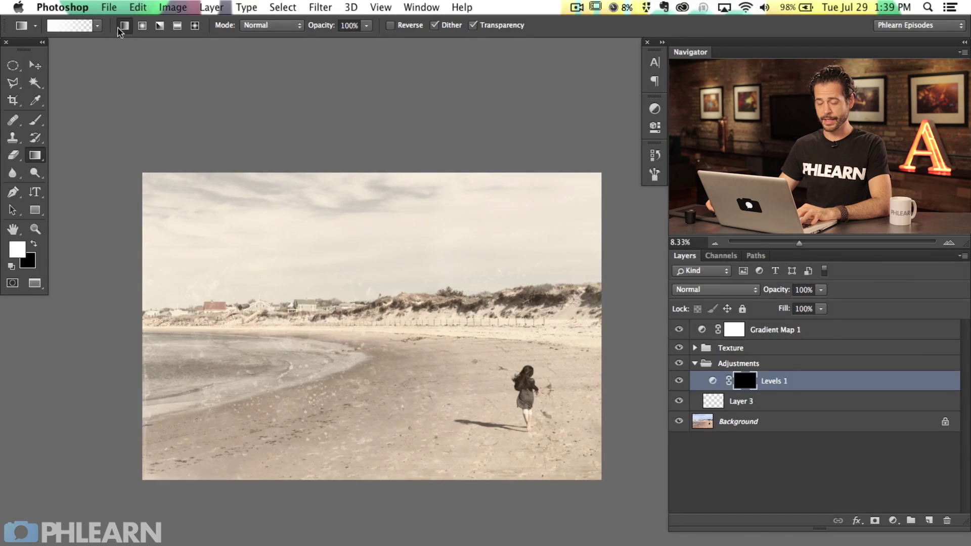
left_click(90, 29)
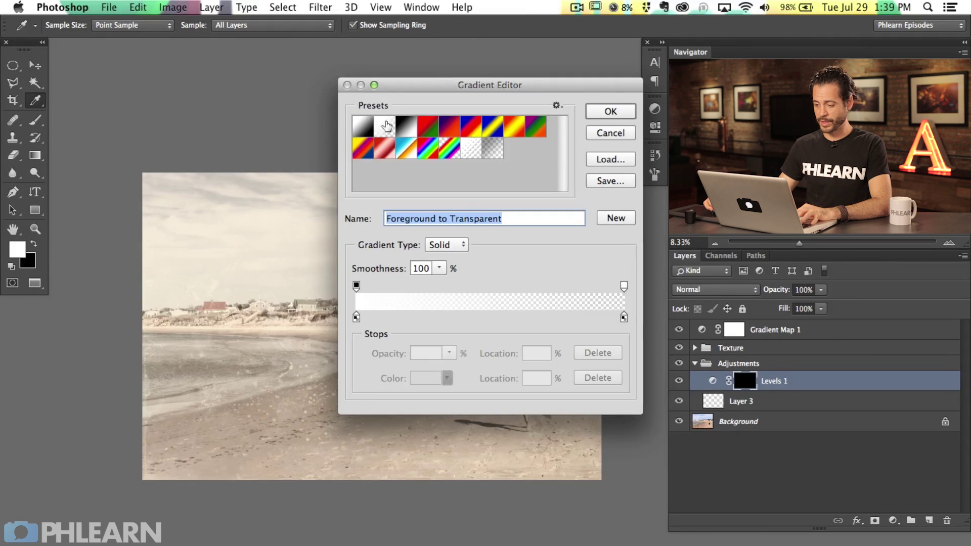
left_click(607, 111)
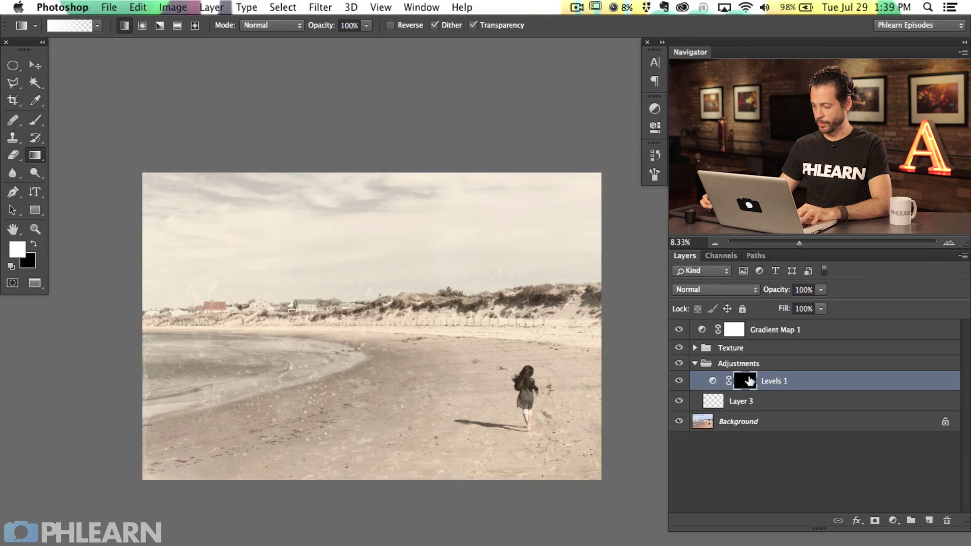
- Draw a white gradient on the Levels 1 mask inward from the photo's upper-left corner, and compare the fade off and on
key("super+equal")
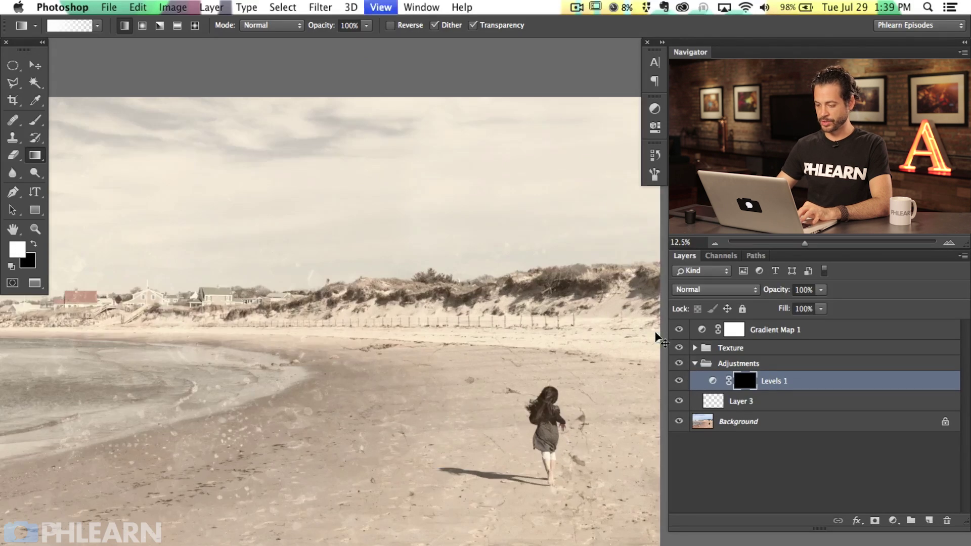
scroll(311, 423, "left", 3)
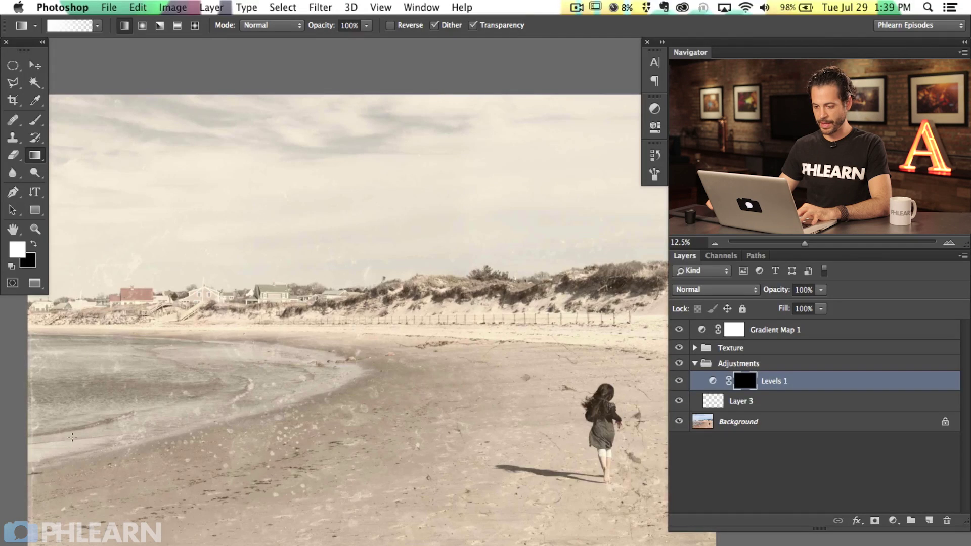
scroll(132, 185, "left", 3)
left_click_drag(245, 220, 428, 355)
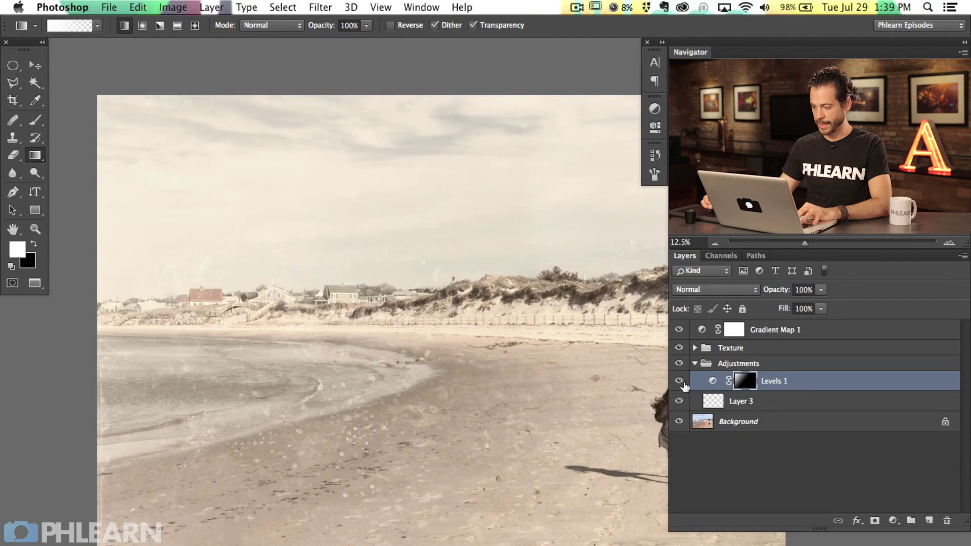
left_click(679, 381)
left_click(679, 381)
left_click(680, 381)
left_click(679, 380)
- Add a white gradient on the Levels 1 mask from the photo's upper-right side, and compare the fade off and on
scroll(268, 417, "right", 10)
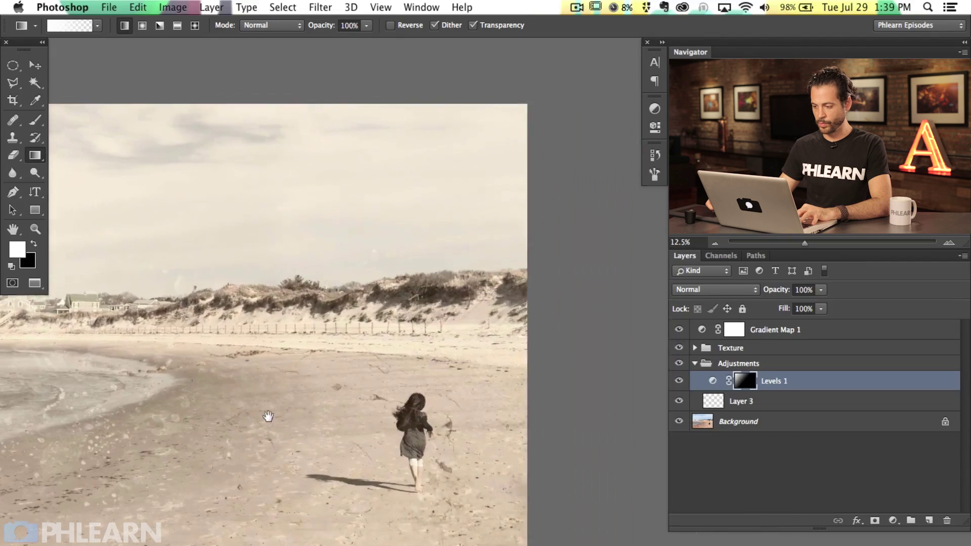
scroll(268, 416, "right", 2)
left_click_drag(414, 307, 452, 315)
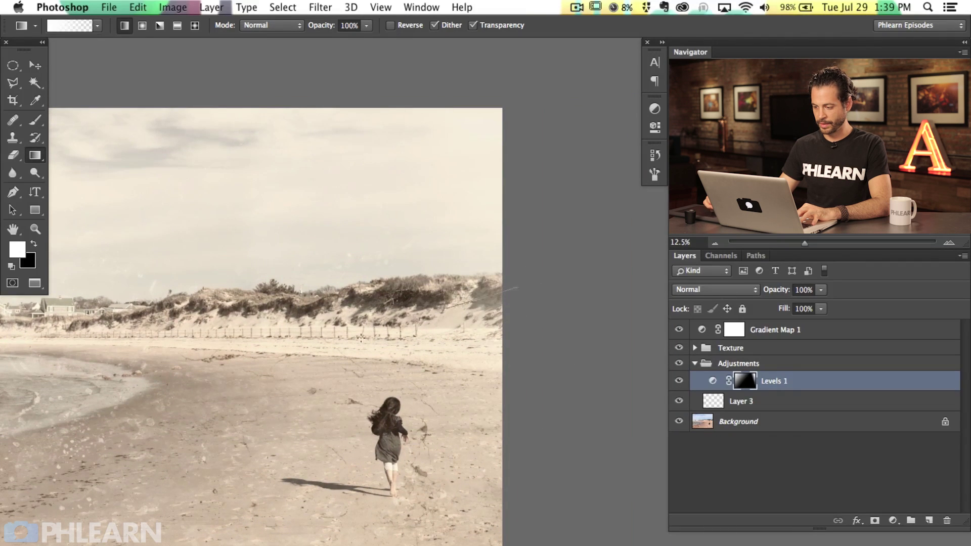
left_click(679, 380)
left_click(678, 381)
left_click(678, 381)
left_click(678, 381)
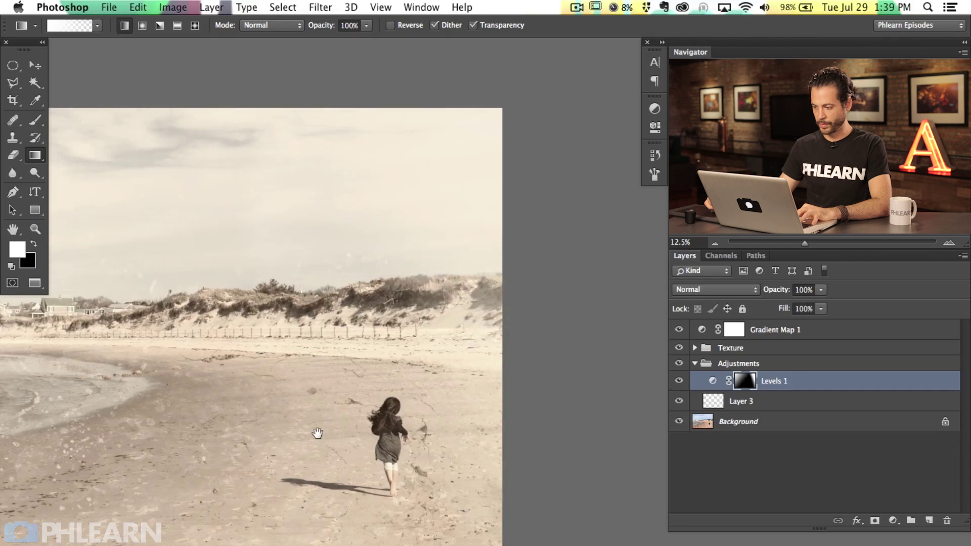
- Add a white gradient on the Levels 1 mask over the photo's lower-left area, and compare the adjustment off and on
scroll(346, 415, "left", 5)
scroll(347, 416, "down", 2)
left_click_drag(414, 316, 421, 342)
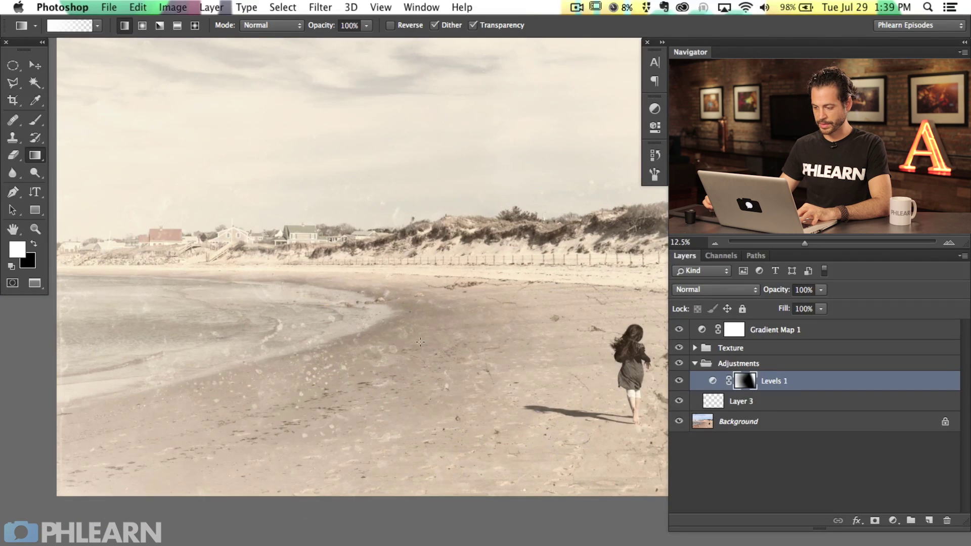
left_click_drag(548, 383, 514, 444)
left_click(679, 380)
left_click(678, 380)
left_click(678, 383)
left_click(678, 383)
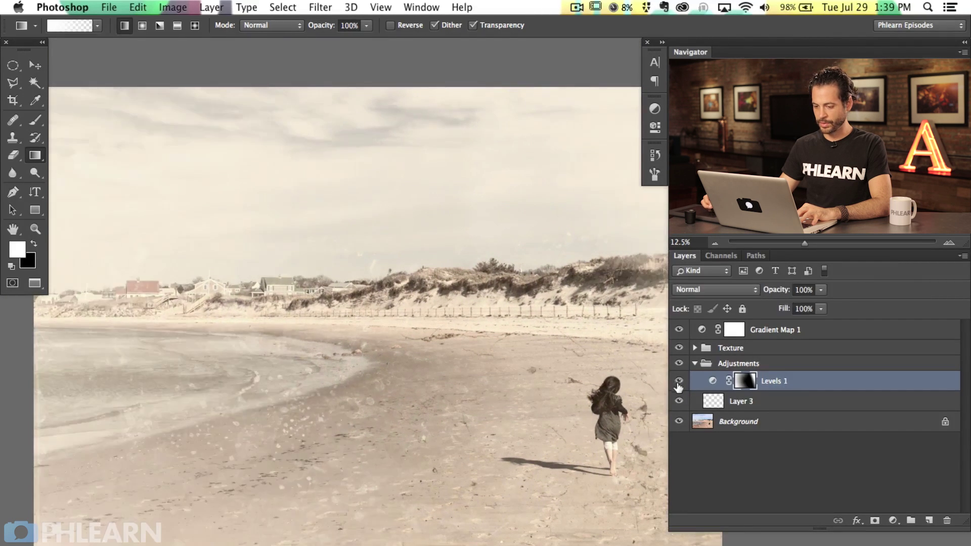
- Raise the black output level of the Levels 1 adjustment to 155 to strengthen the fade
left_click(713, 382)
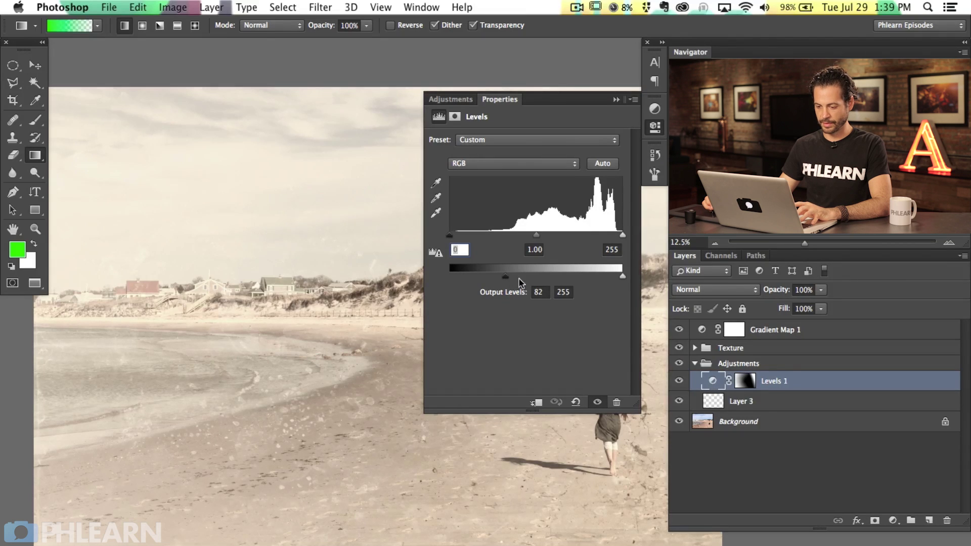
left_click_drag(527, 281, 532, 281)
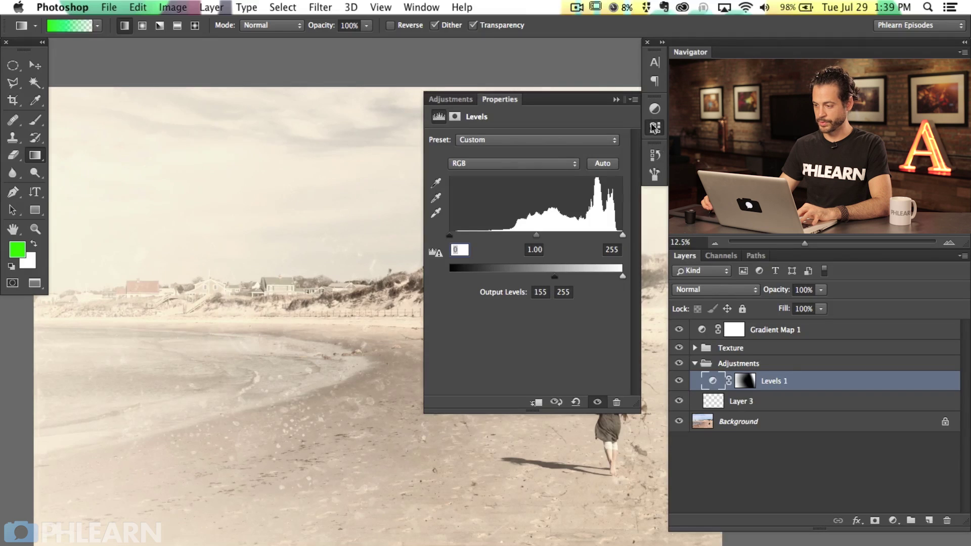
left_click(655, 128)
scroll(455, 303, "right", 2)
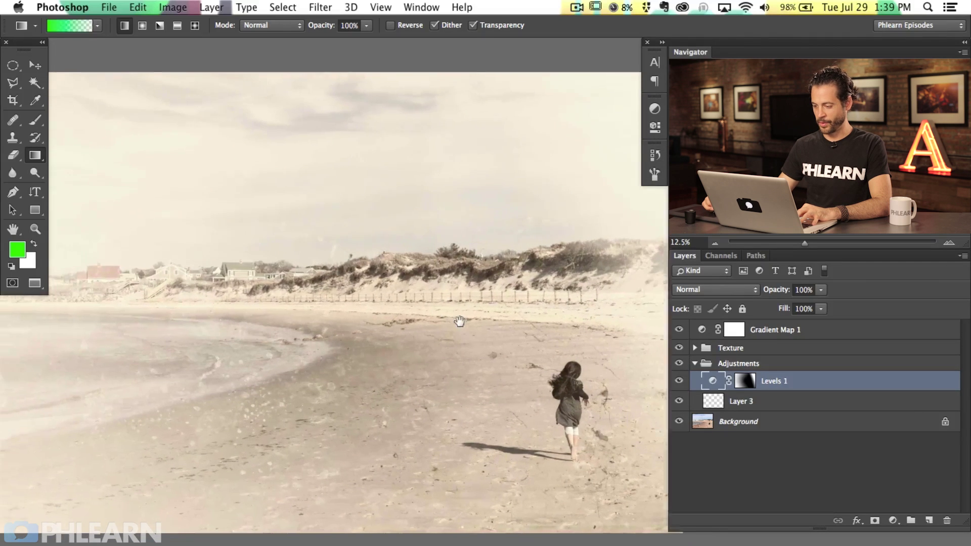
key("super+minus")
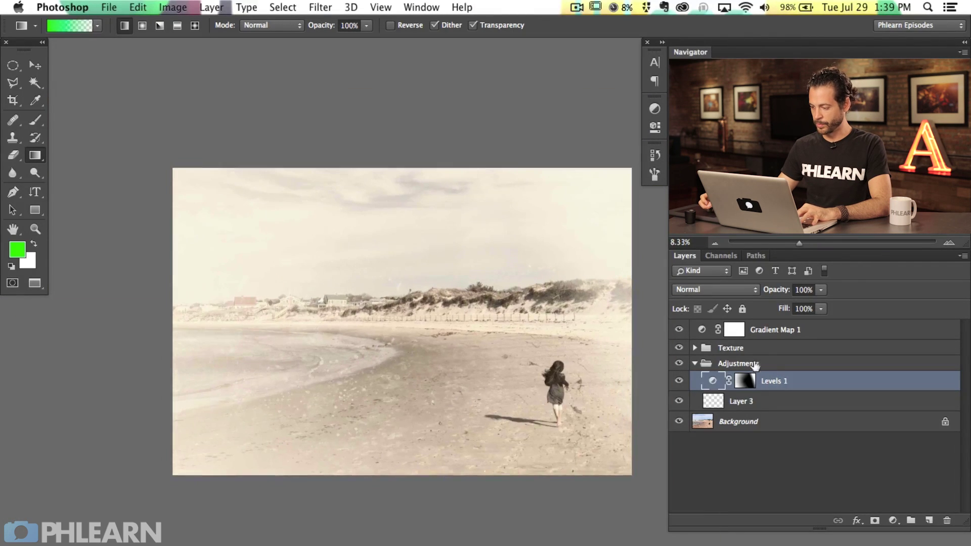
- Paint black on the Levels 1 mask with a soft brush about 2435 px wide over the dunes, the girl's surroundings and the central beach
key("b")
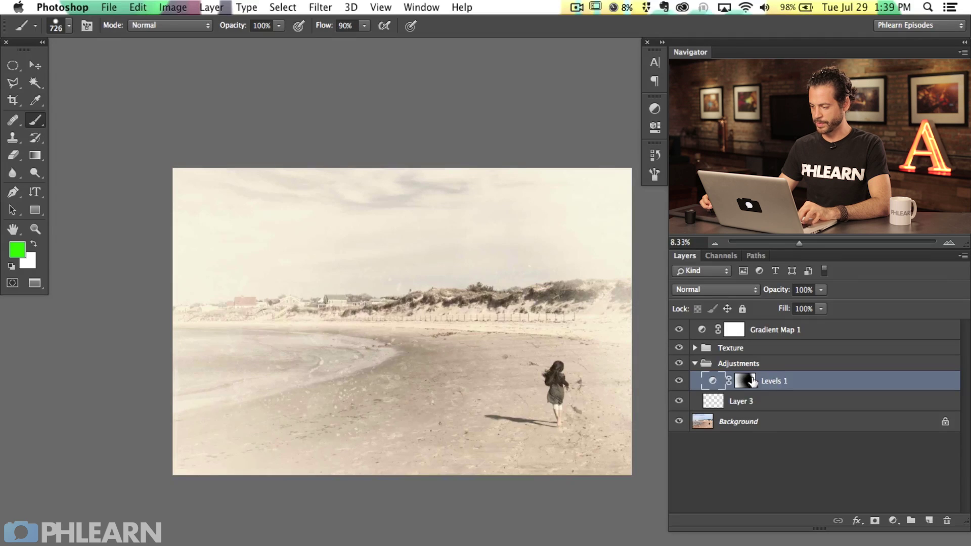
left_click(746, 381)
key("d")
mouse_move(514, 330)
left_mouse_down()
mouse_move(503, 219)
mouse_move(564, 288)
left_mouse_up()
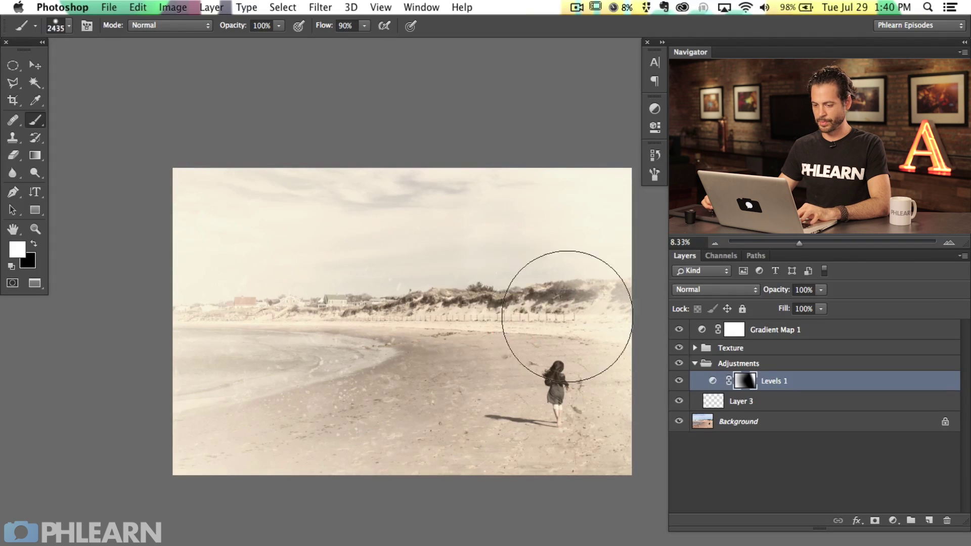
key("x")
left_click_drag(520, 389, 523, 251)
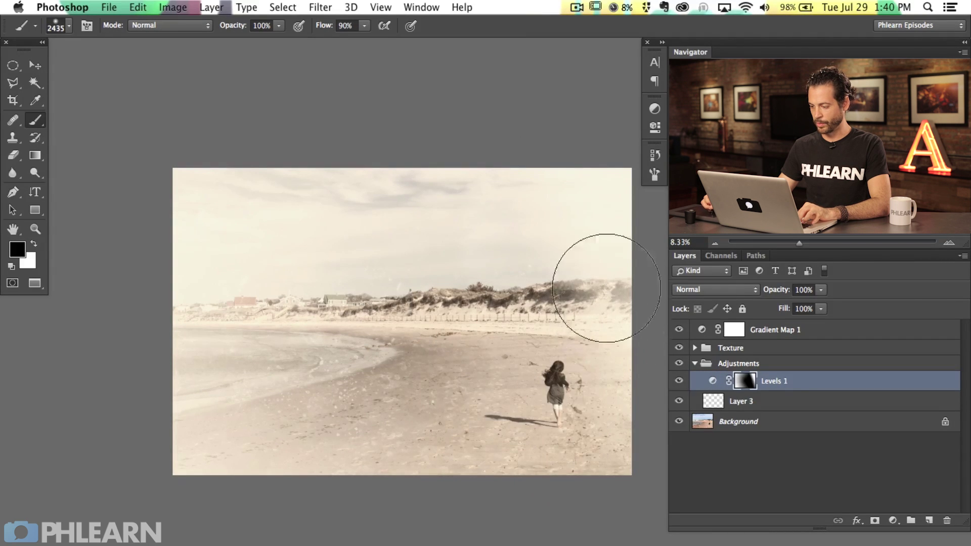
mouse_move(288, 303)
left_mouse_down()
mouse_move(315, 371)
mouse_move(412, 372)
mouse_move(375, 407)
left_mouse_up()
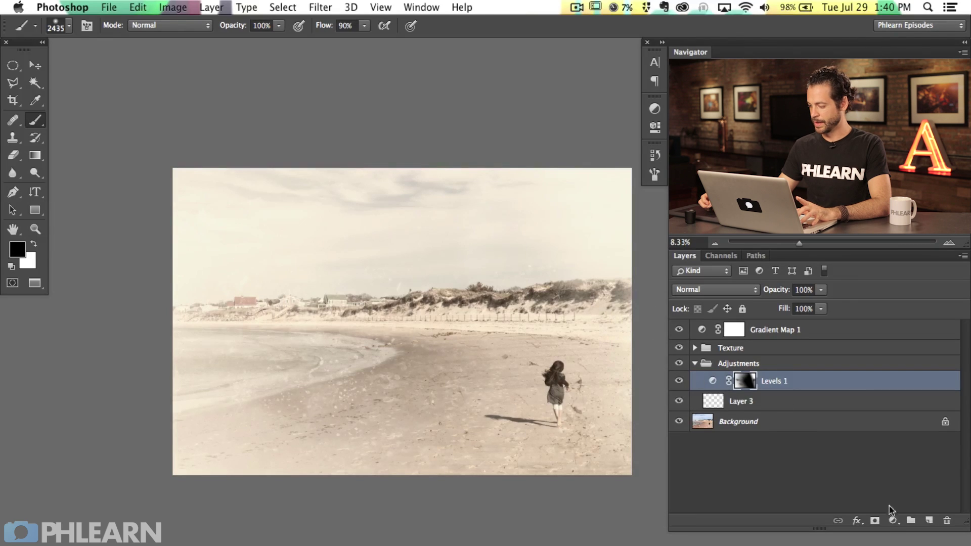
- Add a second Levels adjustment with its midtones at 0.57, and compare the photo with it off and on
left_click(893, 521)
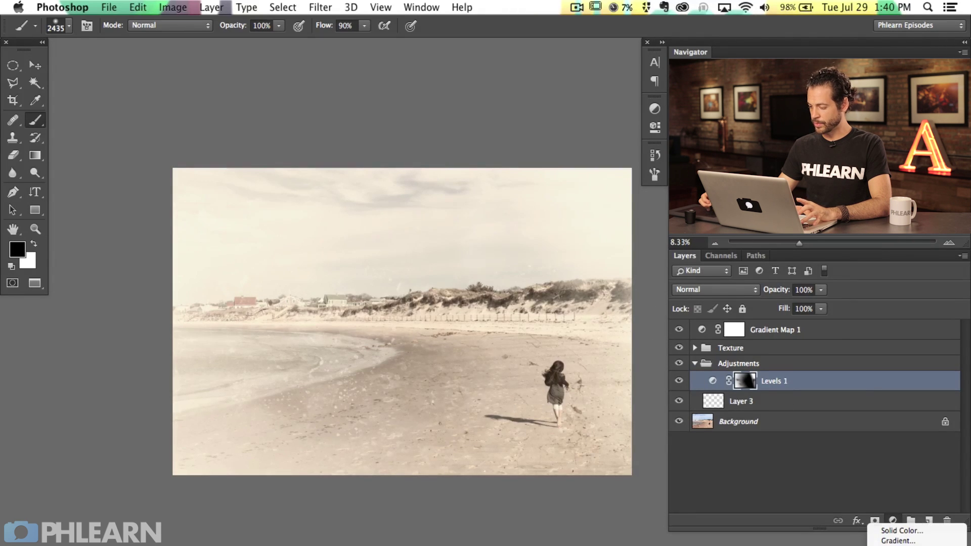
left_click(900, 543)
left_click_drag(536, 236, 567, 236)
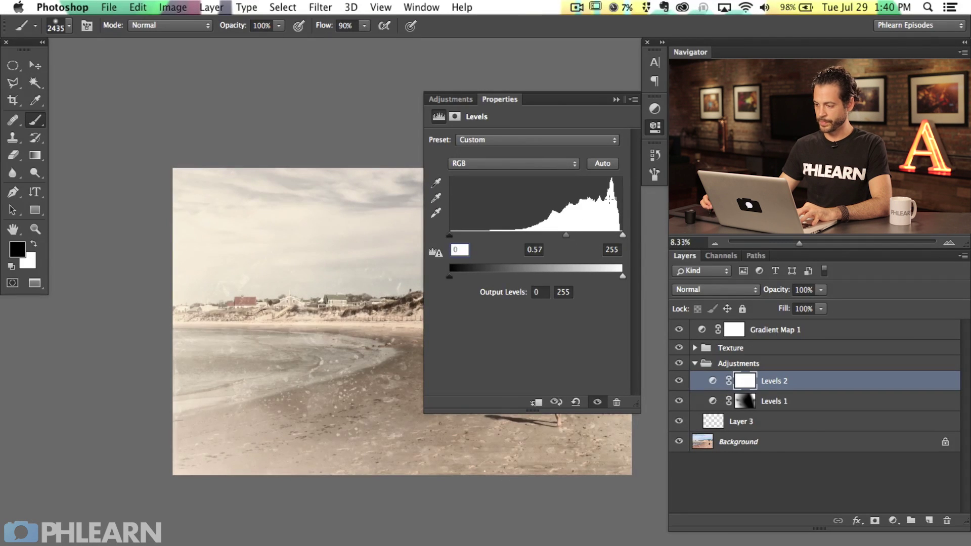
left_click(653, 132)
left_click(680, 380)
left_click(680, 380)
left_click(680, 381)
left_click(683, 380)
left_click(681, 380)
left_click(680, 380)
key("super+2")
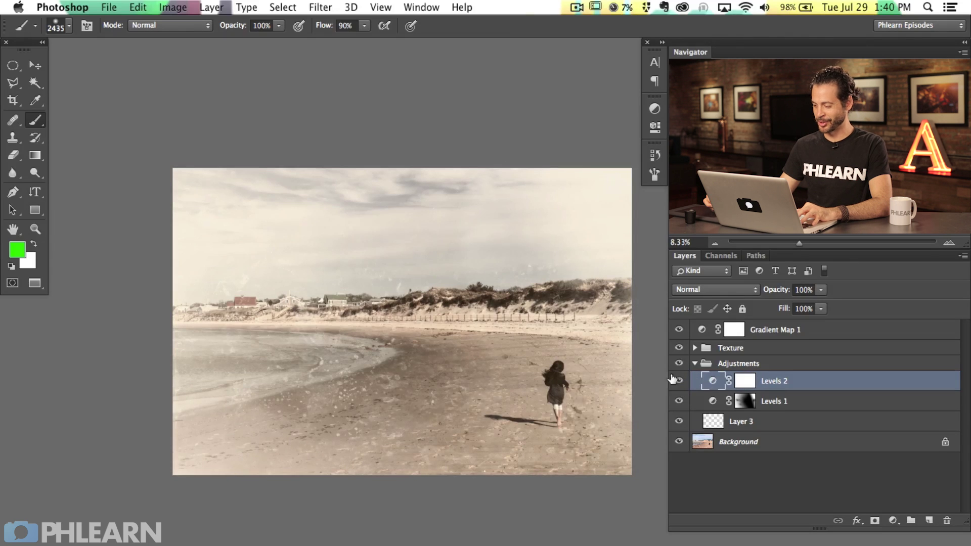
- Invert the Levels 2 mask to black and paint white spots over the houses, the dunes and the girl
left_click(751, 389)
key("super+i")
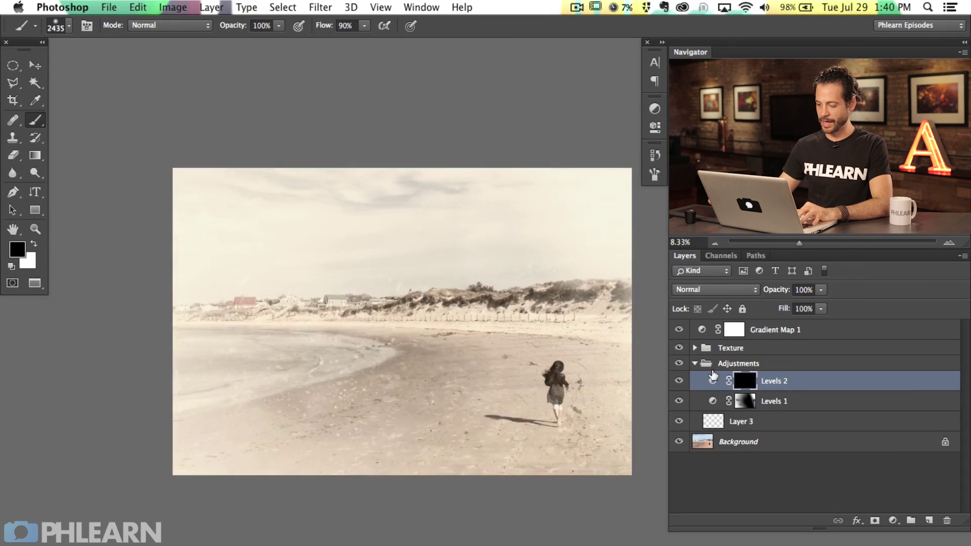
key("x")
left_click(462, 313)
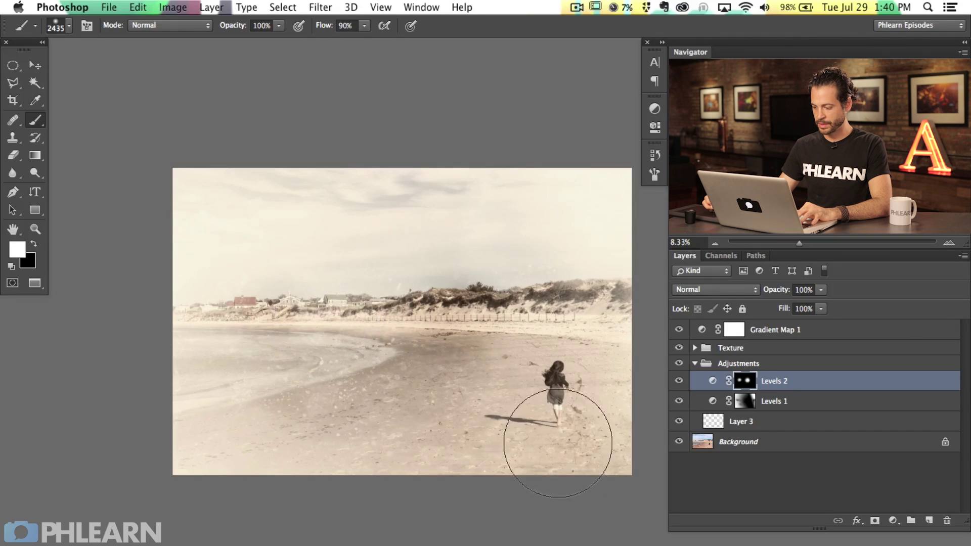
left_click(531, 408)
- Refine the Levels 2 mask around the dunes and the girl with black and white brushing, and compare the adjustment off and on
key("x")
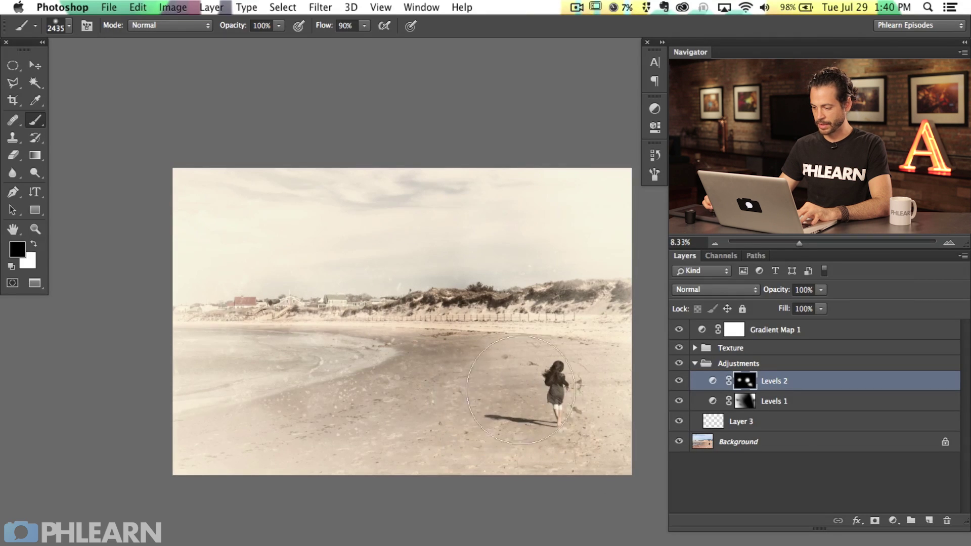
left_click(679, 382)
left_click(680, 382)
left_click(679, 382)
left_click(680, 382)
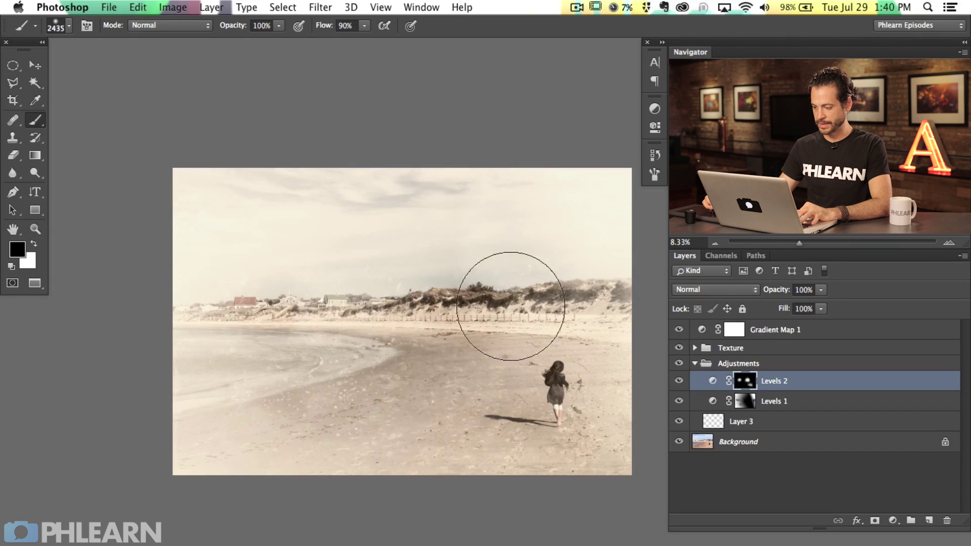
key("x")
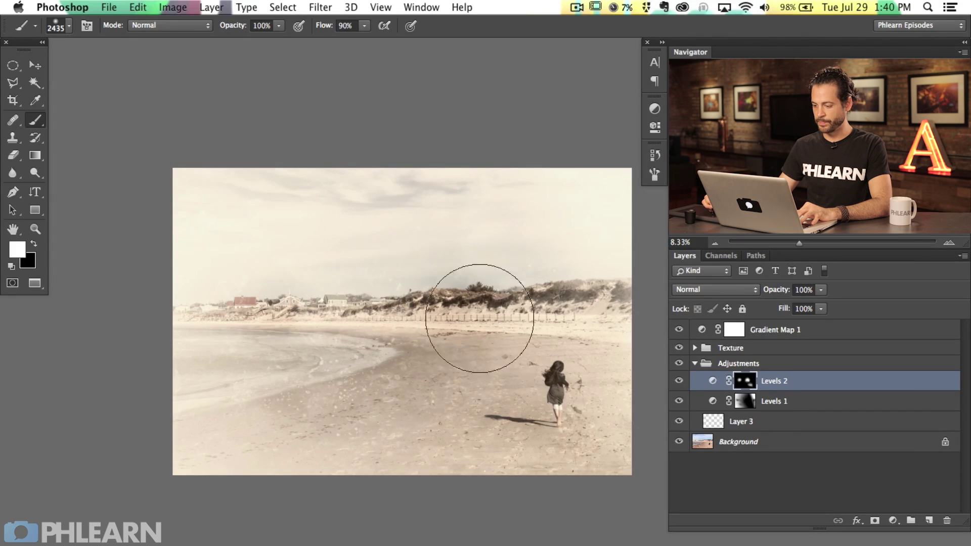
left_click(679, 382)
left_click(679, 383)
left_click(679, 383)
left_click(679, 382)
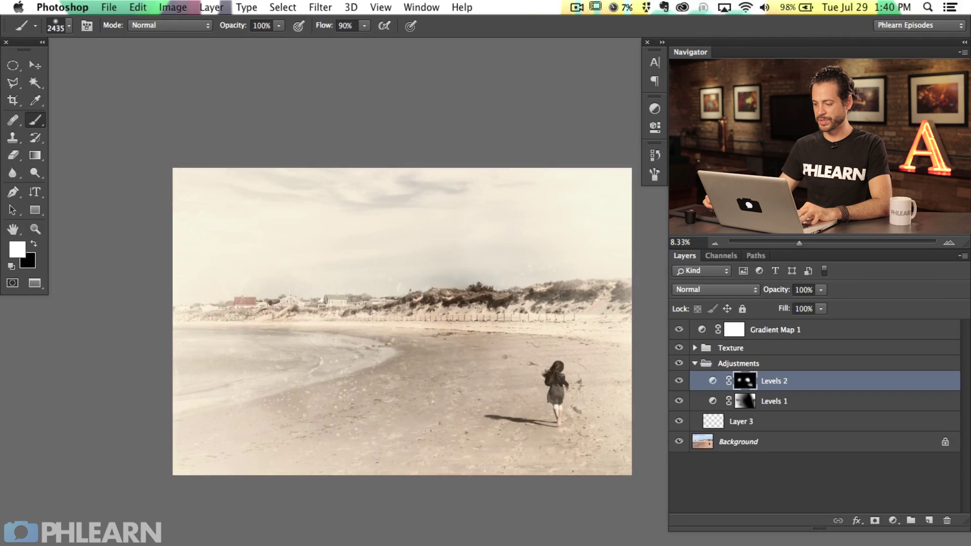
key("x")
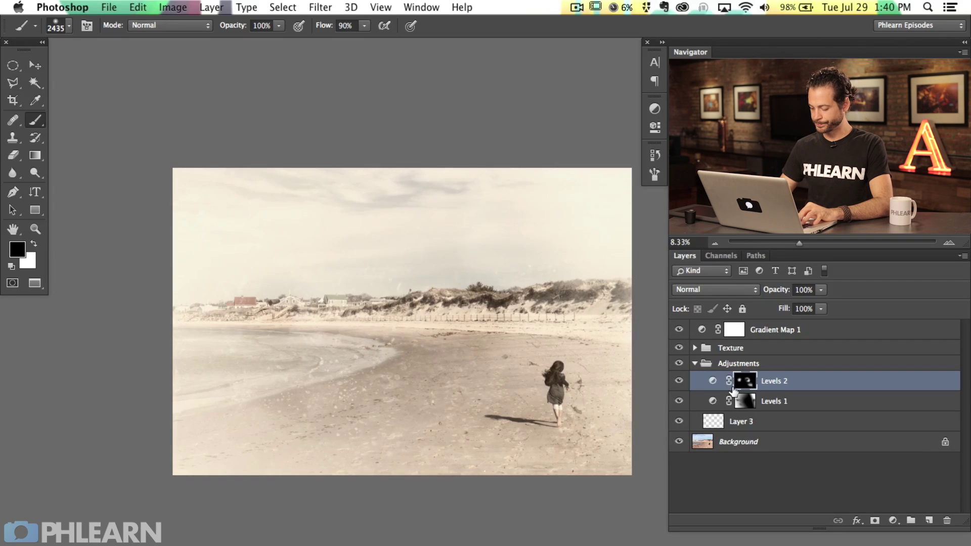
- Create a new layer above Levels 2 and draw a rectangular marquee selection just inside the photo's edges
key("super+shift+alt+n")
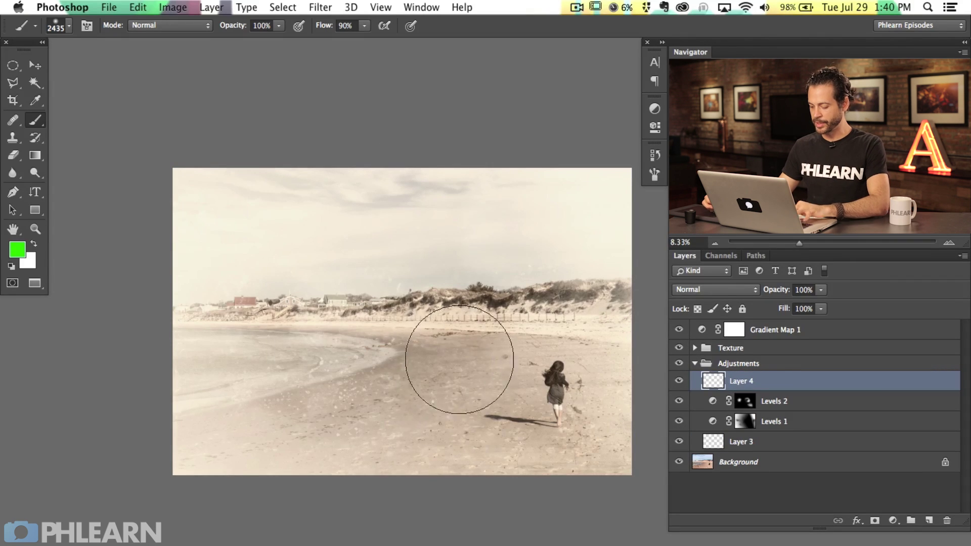
key("m")
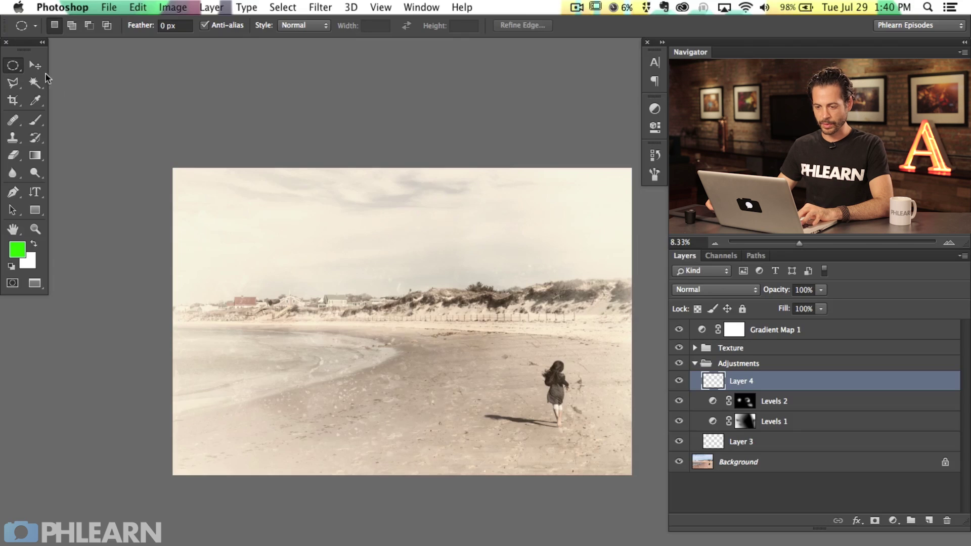
left_click(13, 69)
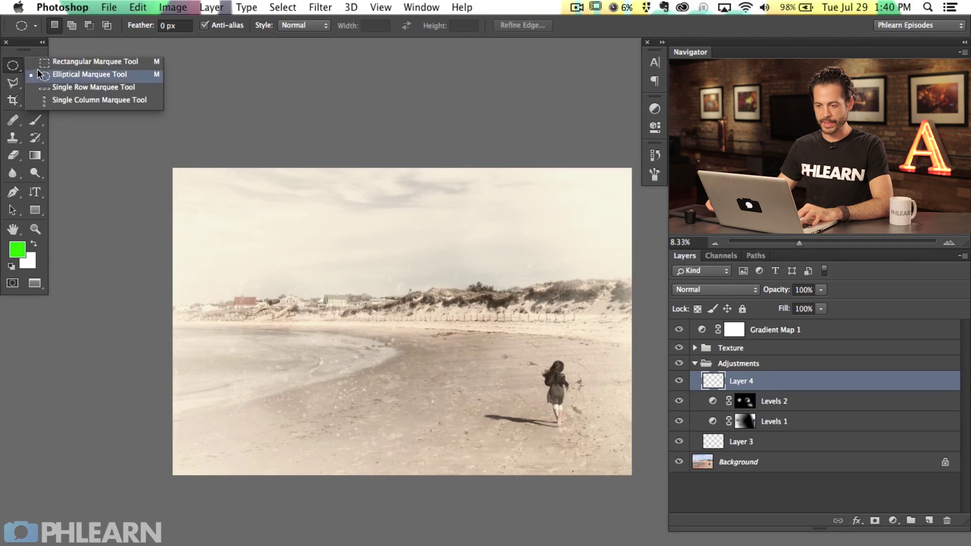
left_click(85, 62)
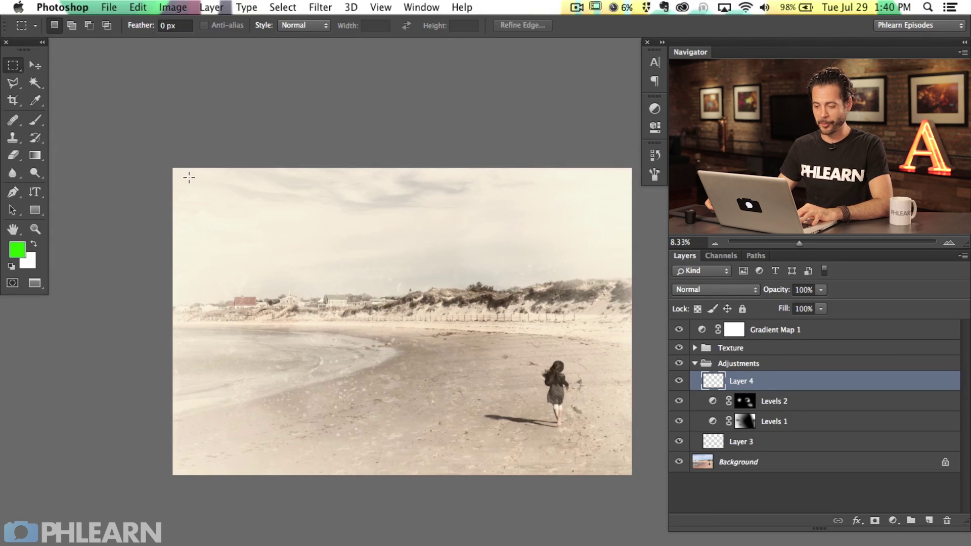
left_click_drag(184, 176, 622, 464)
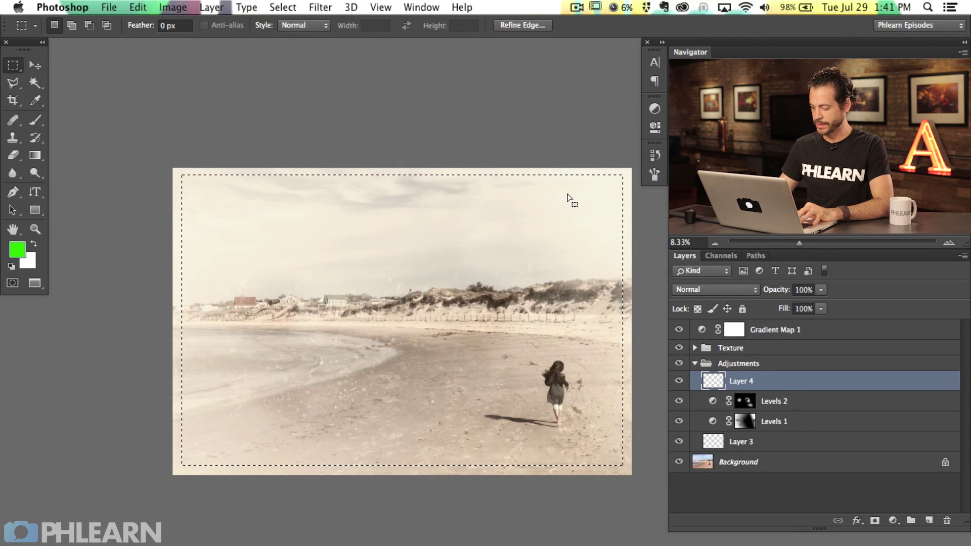
- Try filling the inside of the rectangular selection with white, and undo the fill
key("super+equal")
left_click_drag(326, 338, 349, 346)
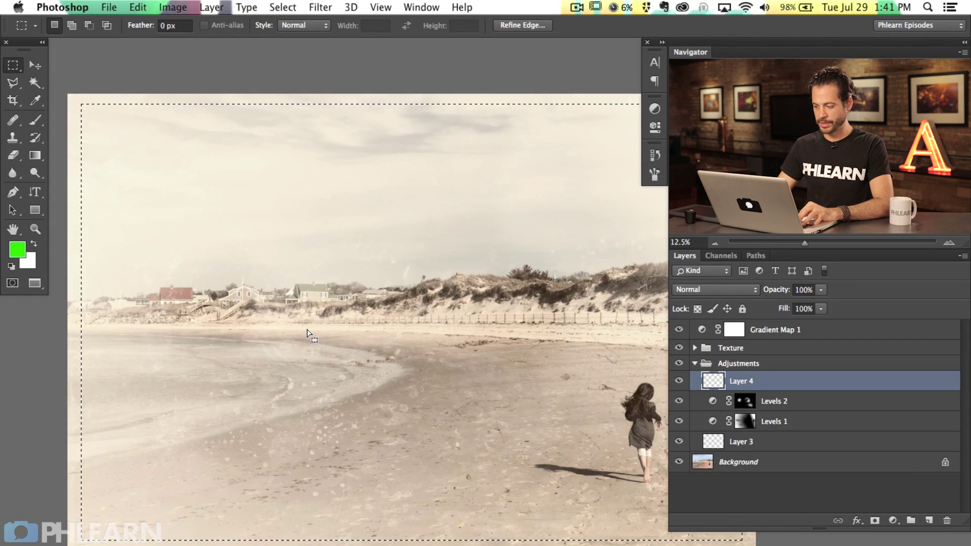
key("shift+BackSpace")
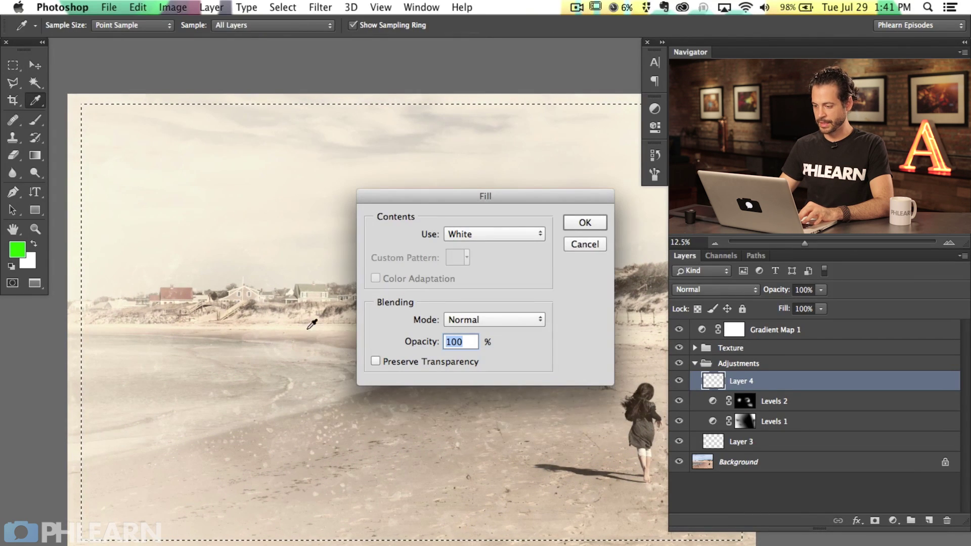
left_click(572, 224)
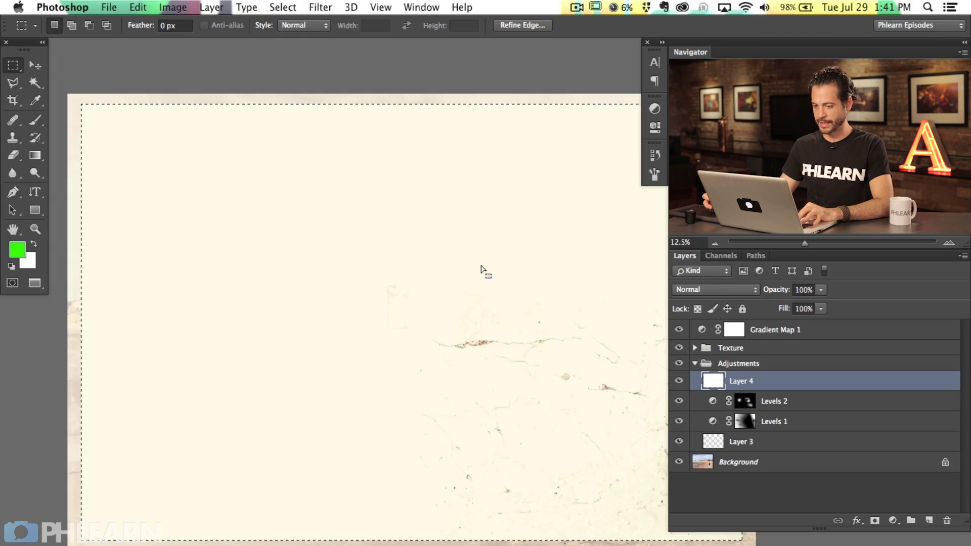
key("ctrl+z")
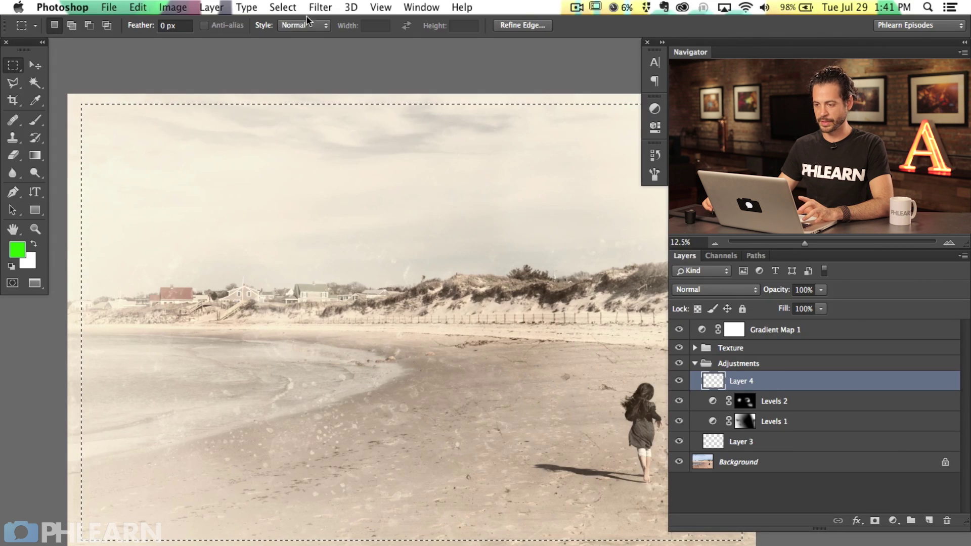
- Invert the selection, fill the resulting border on Layer 4 with white at 100% opacity, and deselect
left_click(292, 8)
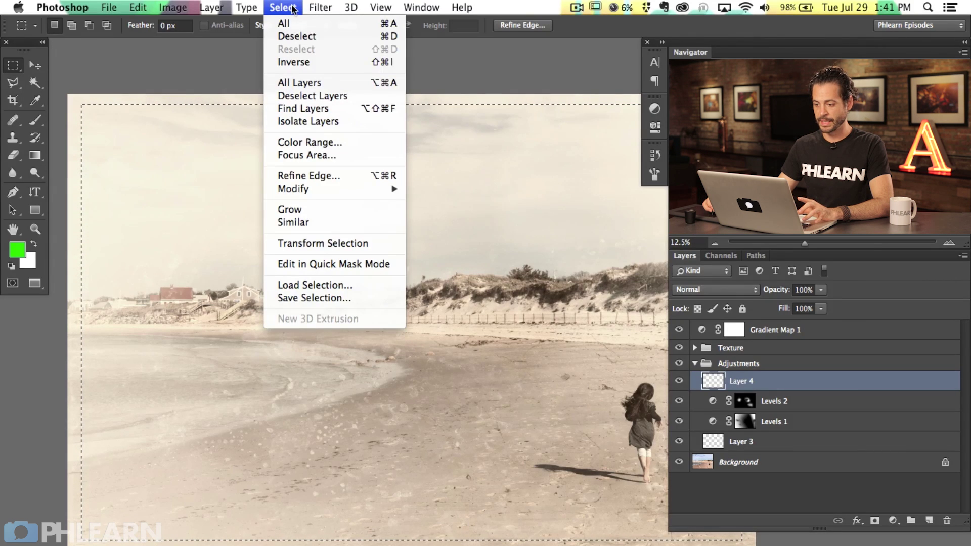
left_click(304, 63)
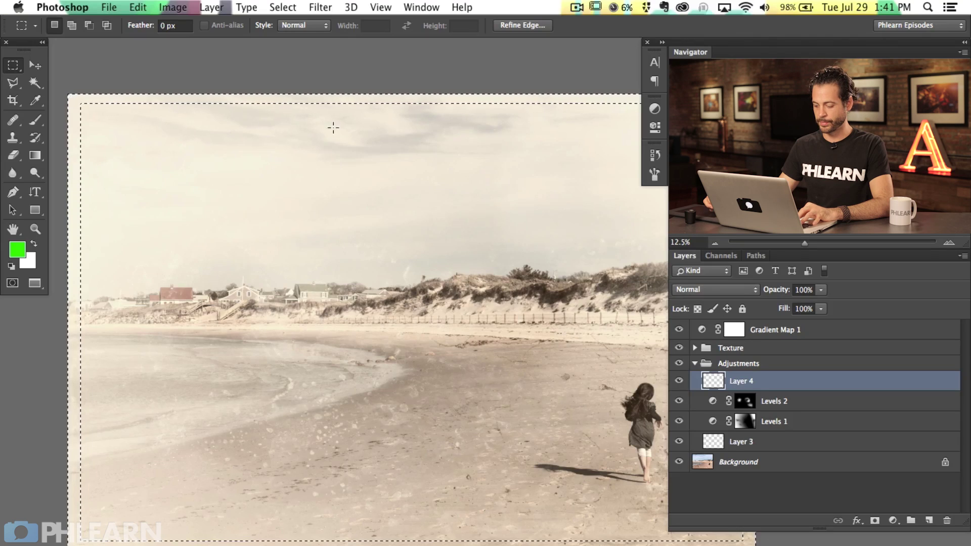
key("shift+BackSpace")
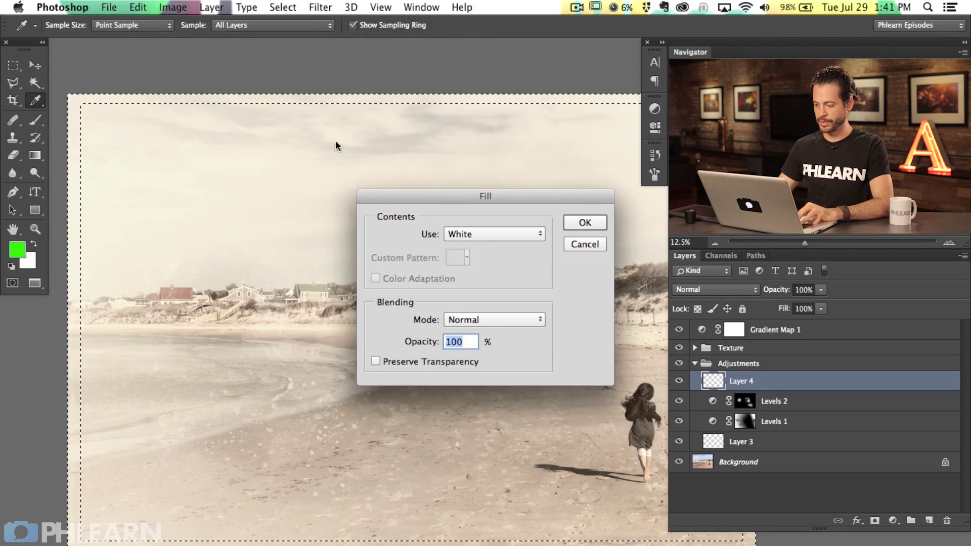
left_click(585, 221)
key("super+d")
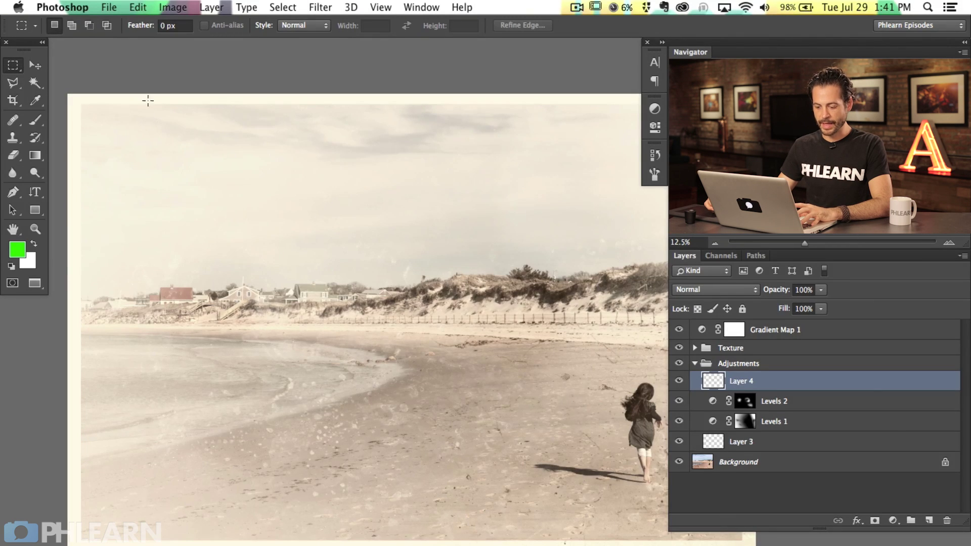
- Compare the white border and photo with the Gradient Map 1 layer off and on
left_click(679, 330)
left_click_drag(583, 365, 442, 364)
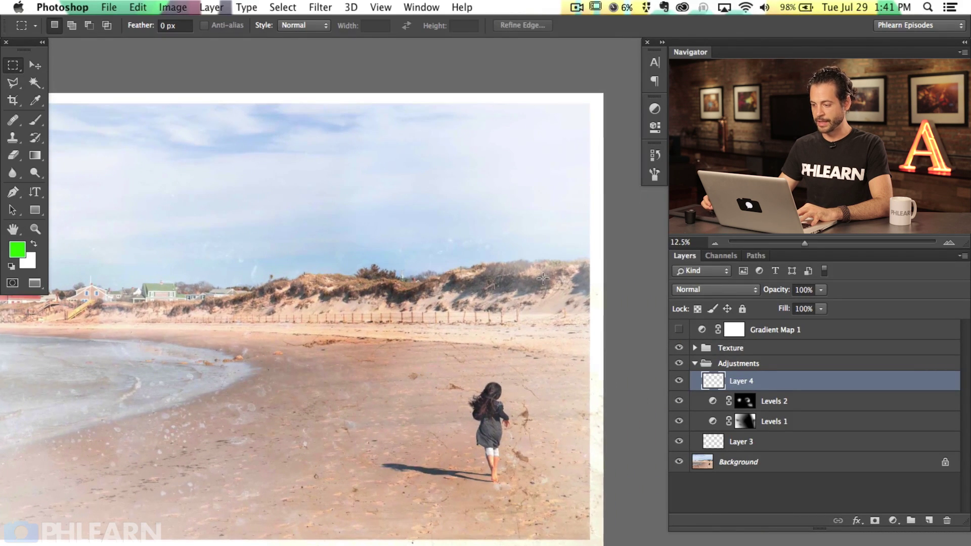
left_click(678, 330)
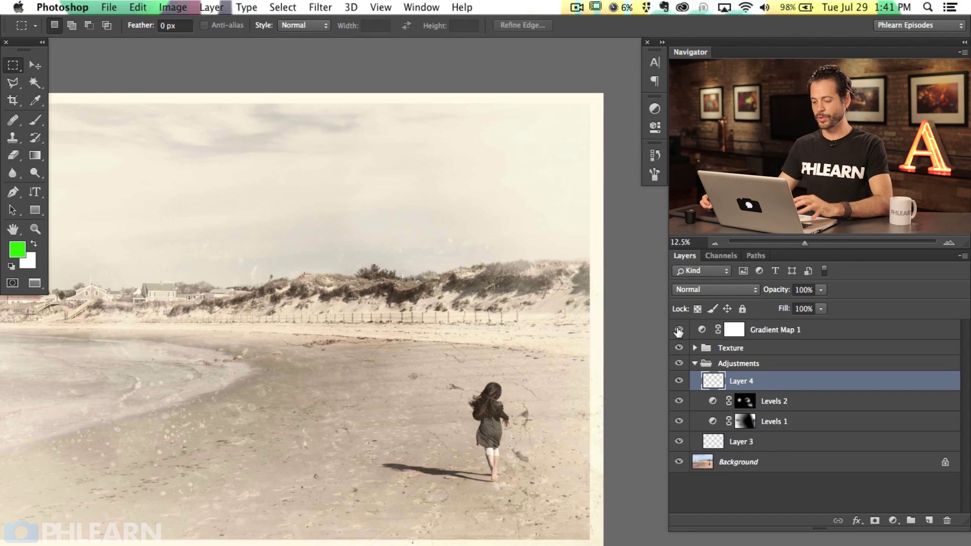
left_click(677, 330)
left_click(677, 332)
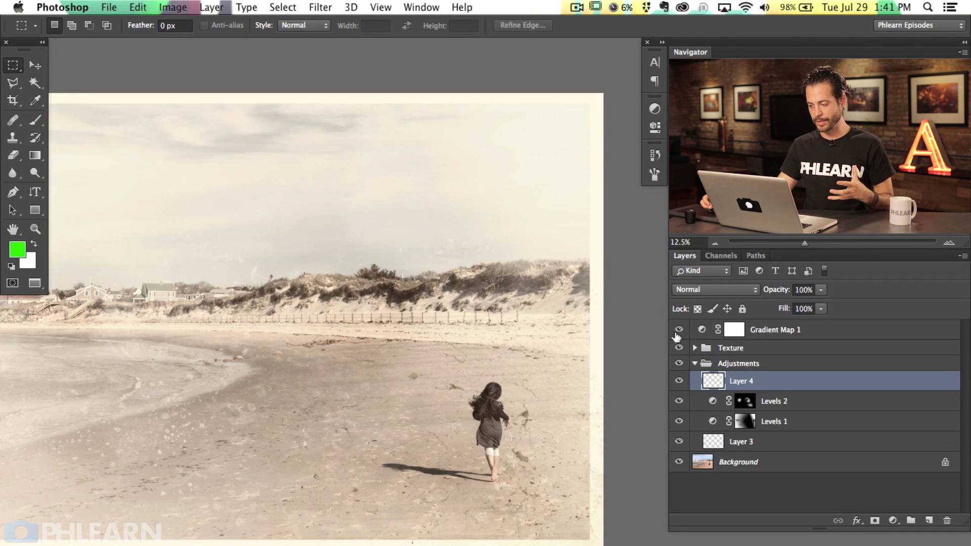
left_click(678, 331)
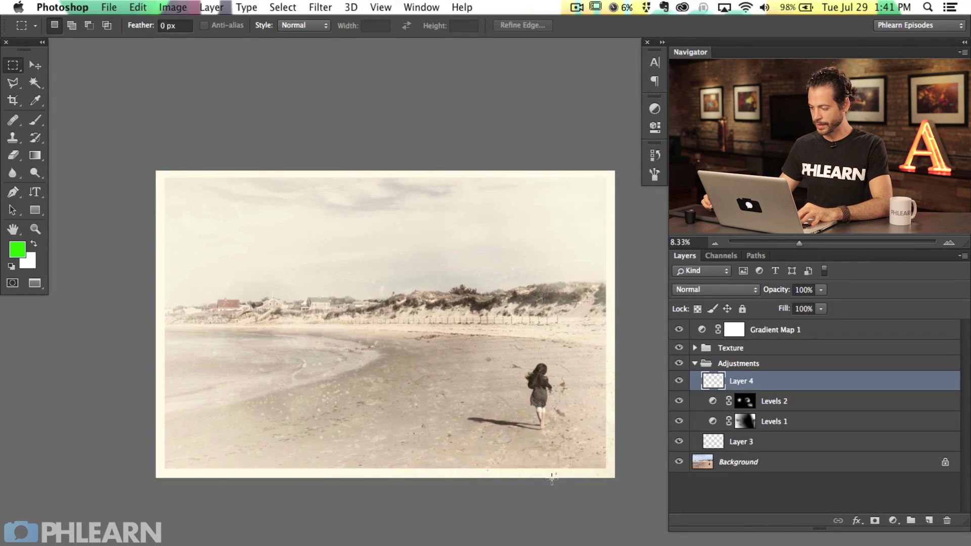
- Compare the photo with the white border on Layer 4 hidden and shown
left_click(678, 381)
left_click(679, 381)
left_click(679, 381)
left_click(679, 381)
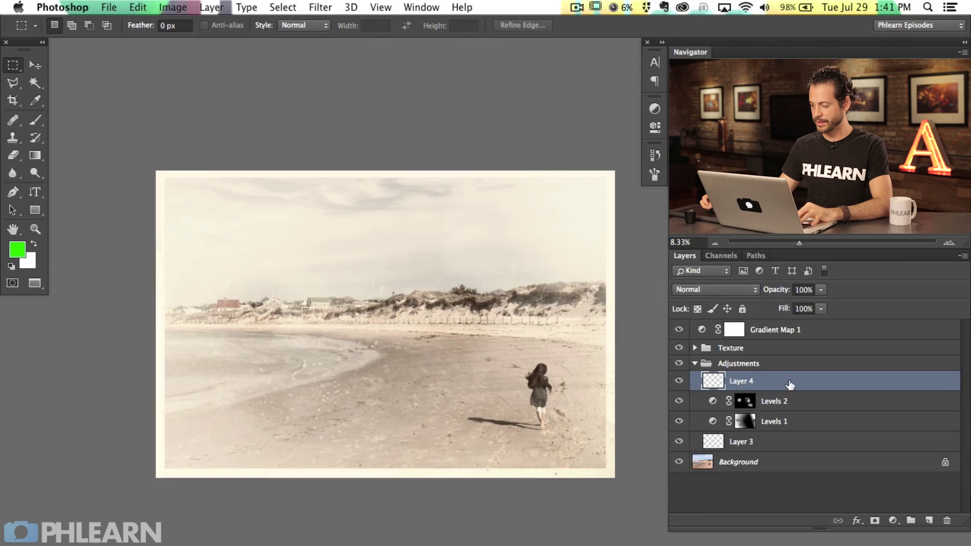
- Duplicate the white border layer, Layer 4, and apply a 27.5-pixel Gaussian Blur to the copy
key("super+j")
key("super+plus")
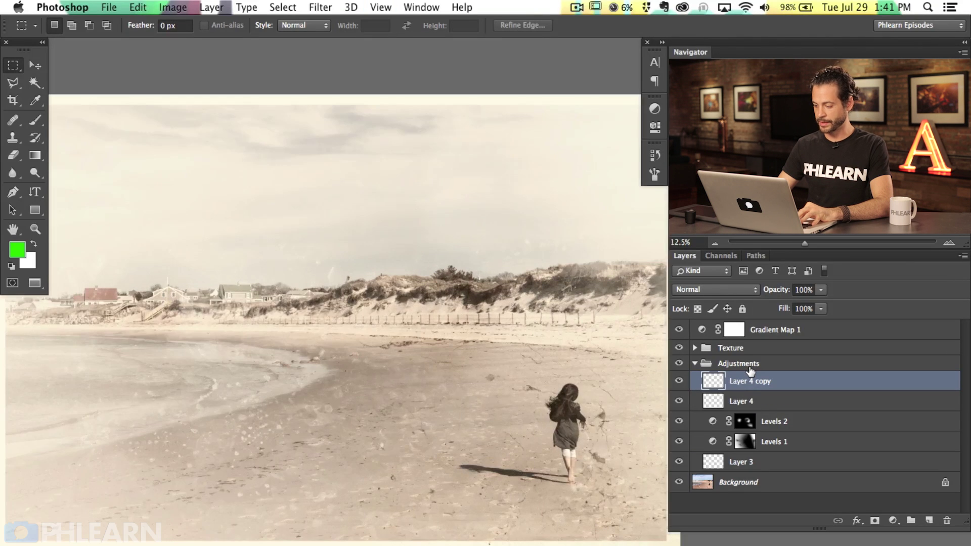
left_click_drag(396, 427, 356, 408)
key("super+alt+f")
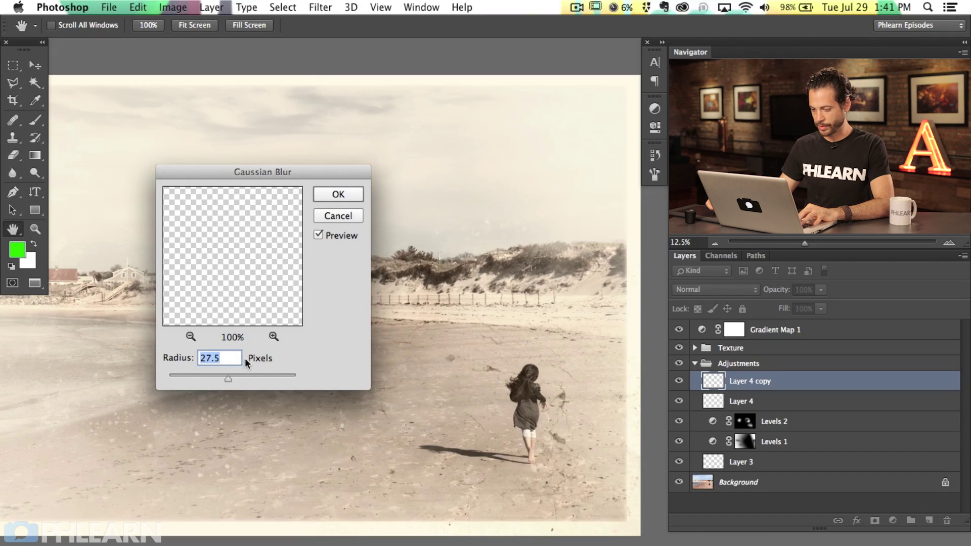
left_click(348, 195)
- Compare the photo's border edges with the blurred Layer 4 copy hidden and shown
left_click(678, 382)
left_click(679, 382)
left_click(678, 381)
left_click(679, 380)
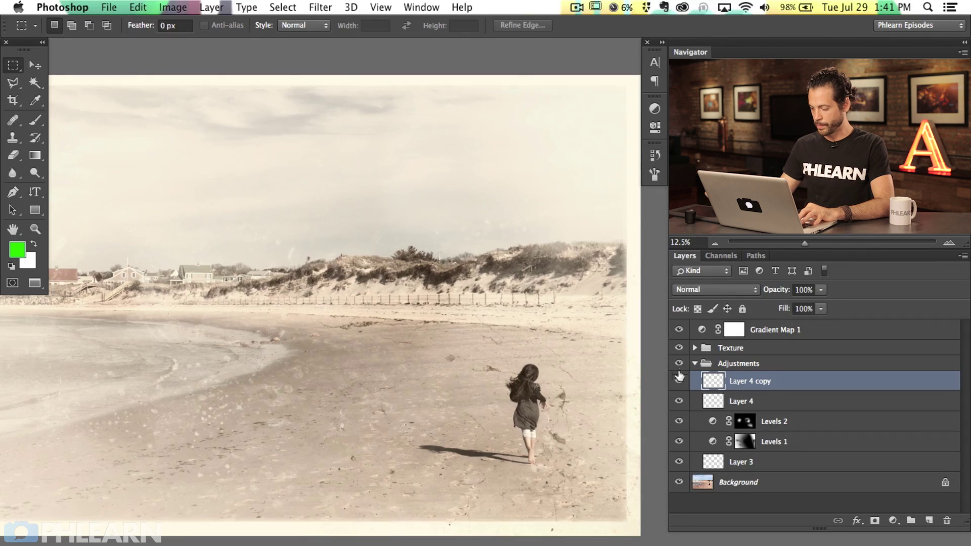
key("super+plus")
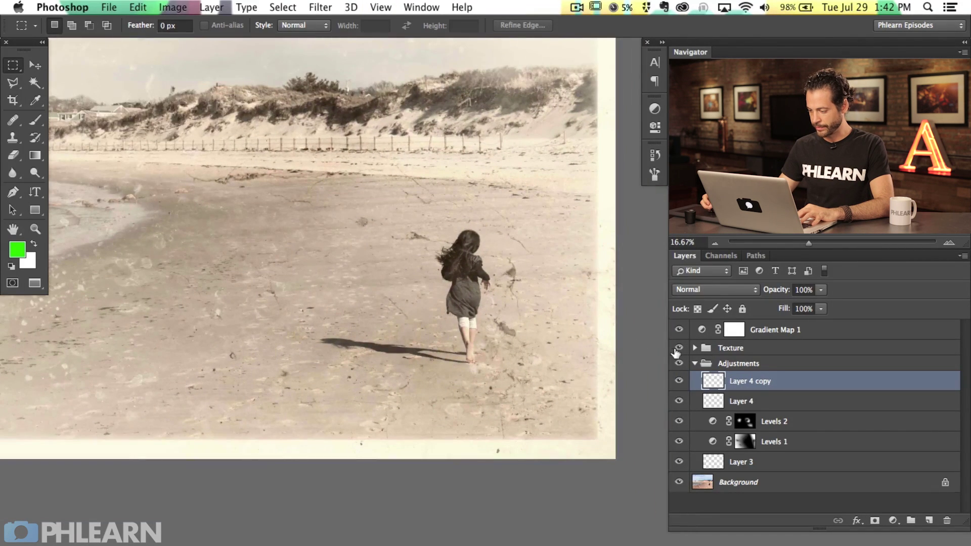
left_click(679, 381)
left_click(679, 381)
left_click(679, 382)
left_click(679, 382)
left_click(679, 383)
left_click(679, 382)
left_click(679, 382)
left_click(679, 382)
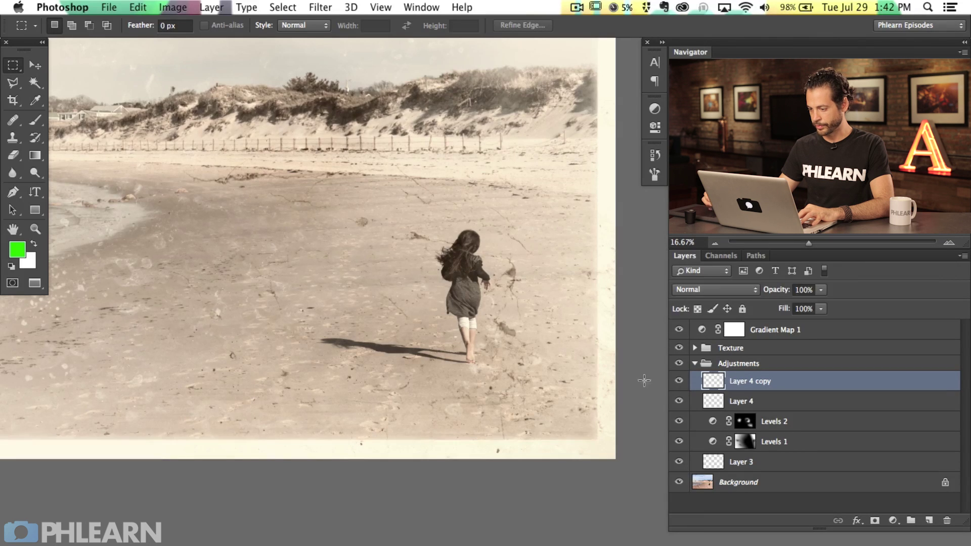
- Duplicate the Background layer and convert the copy to a Smart Object
key("super+minus")
left_click_drag(407, 466, 329, 457)
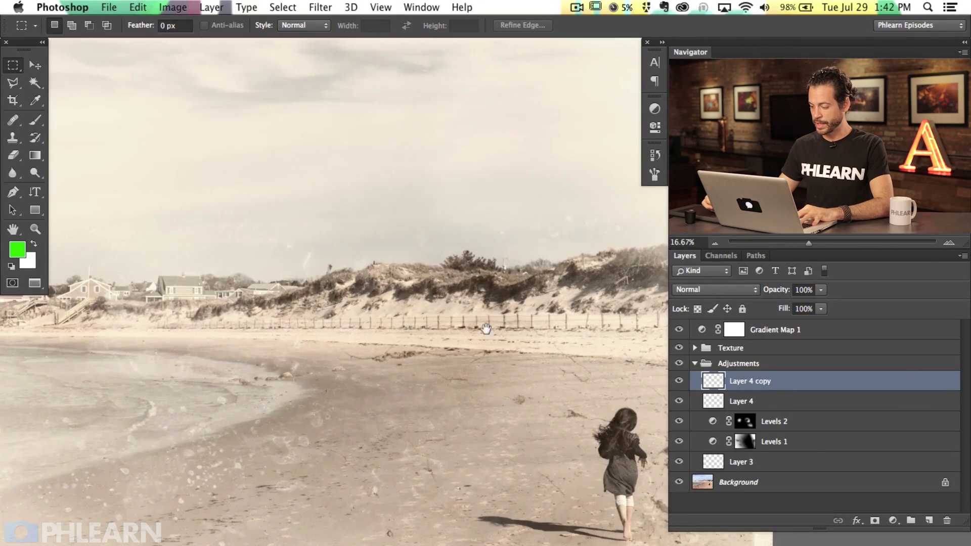
scroll(362, 445, "down", 5)
left_click(795, 484)
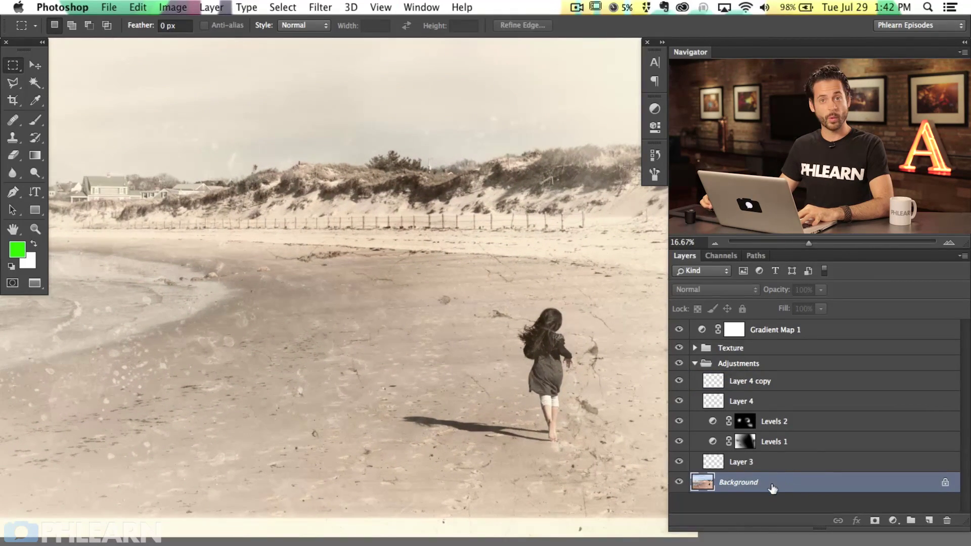
key("super+equal")
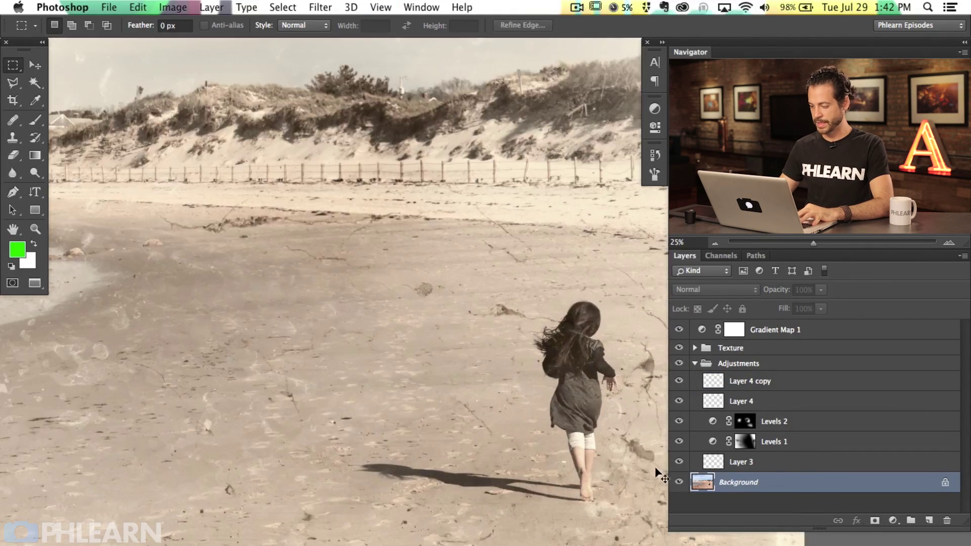
left_click_drag(479, 402, 416, 357)
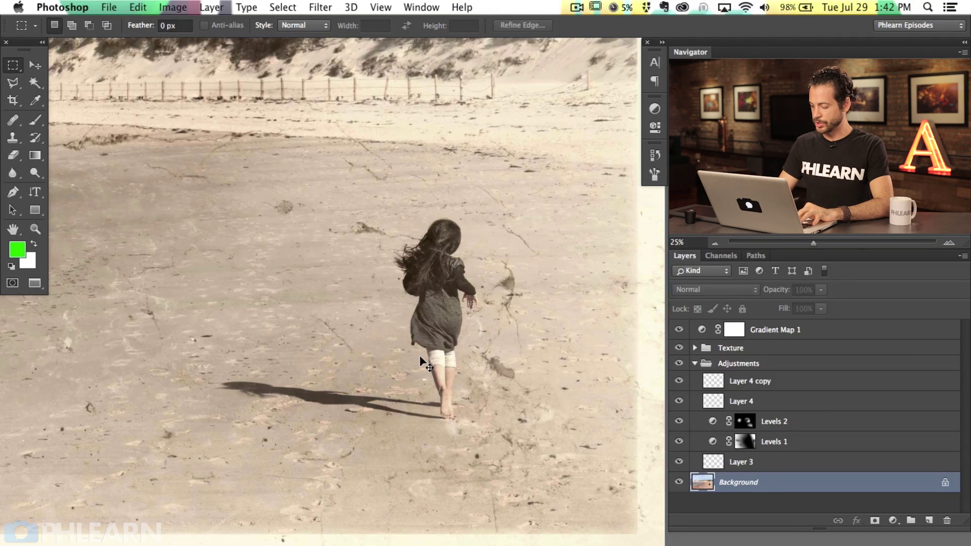
key("super+j")
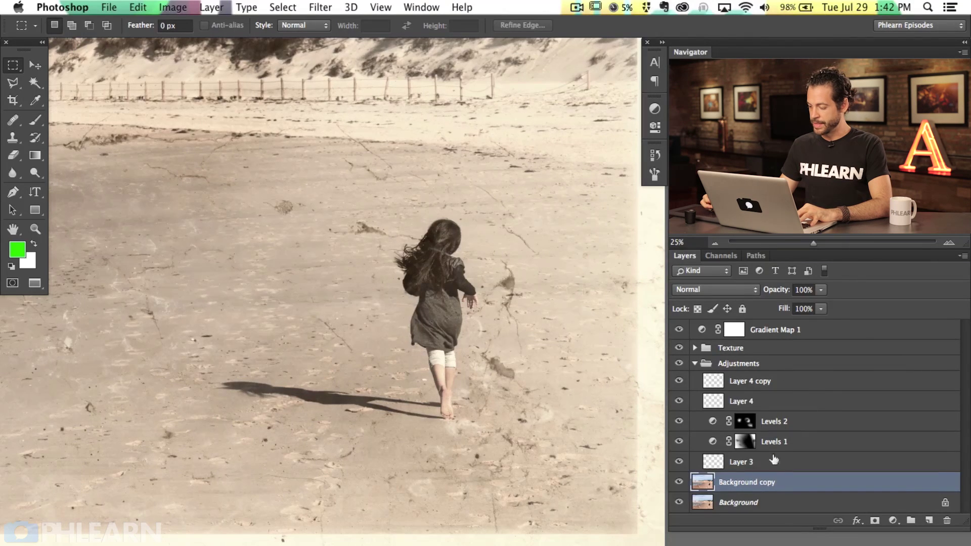
right_click(800, 488)
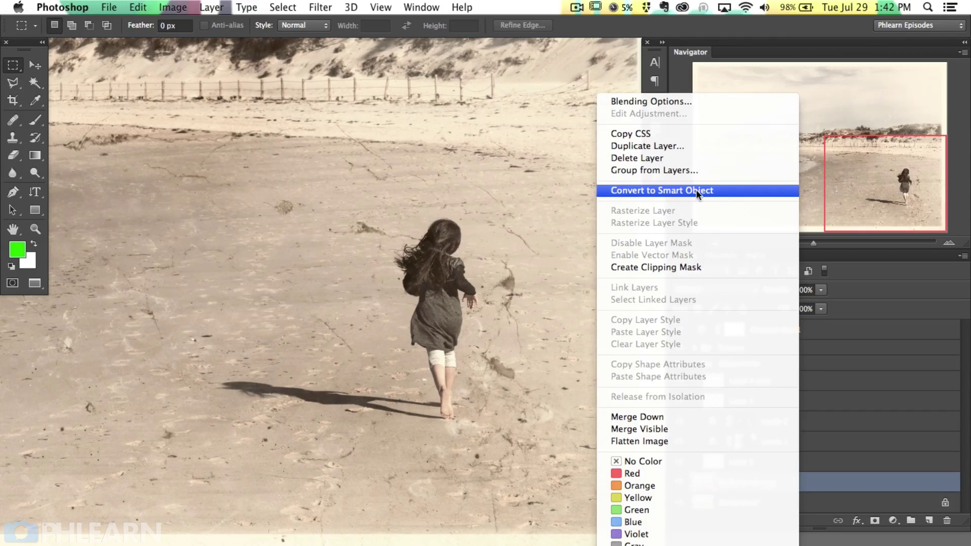
left_click(640, 190)
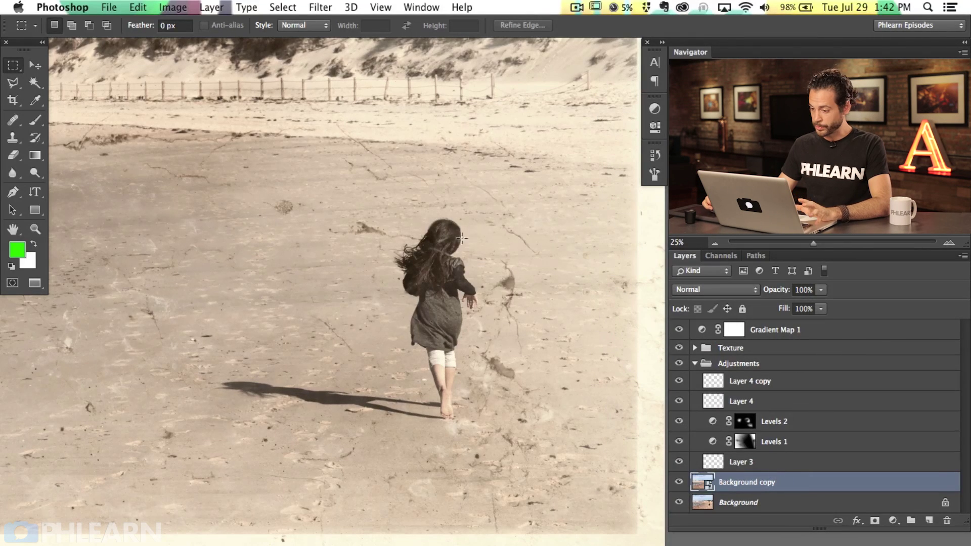
- Apply a Gaussian Blur smart filter with a 4.1-pixel radius to the Background copy
scroll(481, 361, "up", 2)
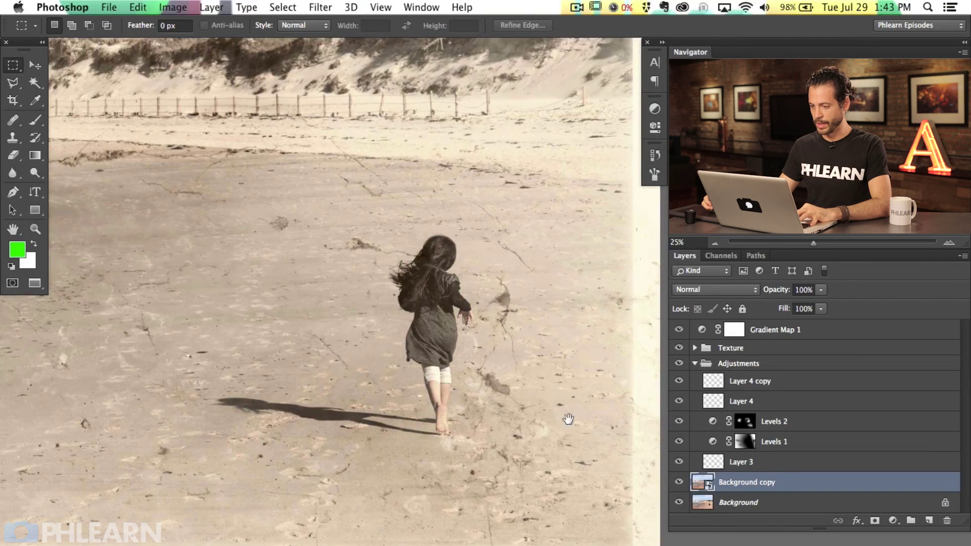
scroll(556, 435, "up", 4)
scroll(556, 435, "right", 3)
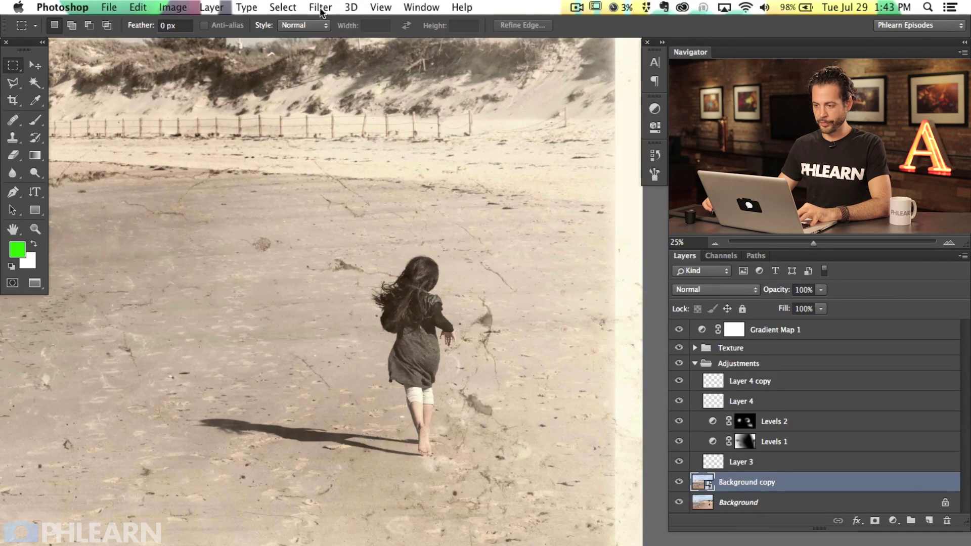
left_click(320, 7)
mouse_move(352, 155)
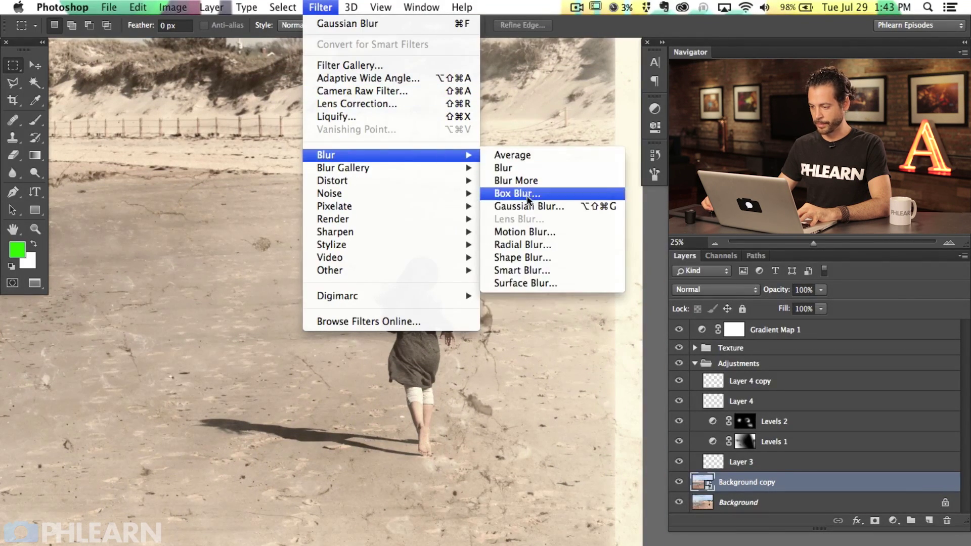
left_click(513, 206)
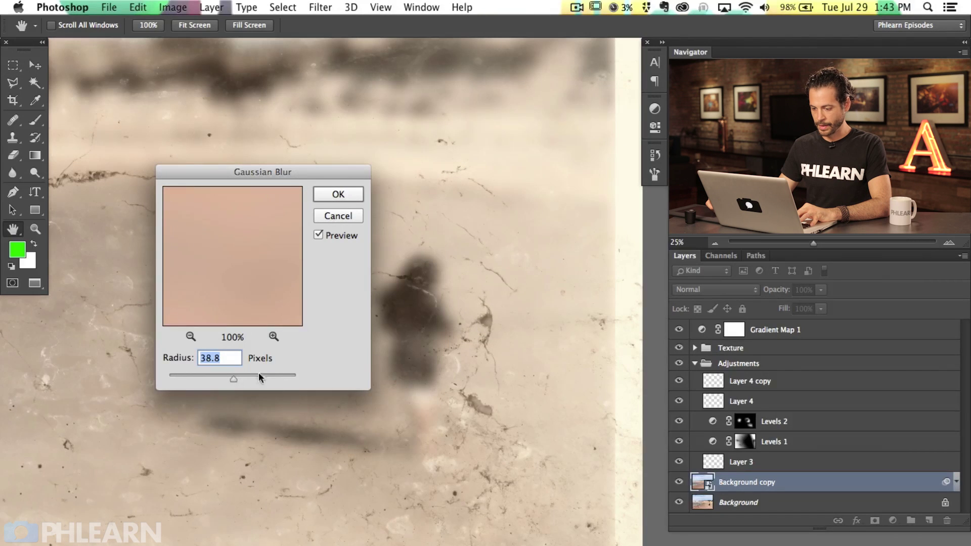
left_click_drag(210, 377, 193, 380)
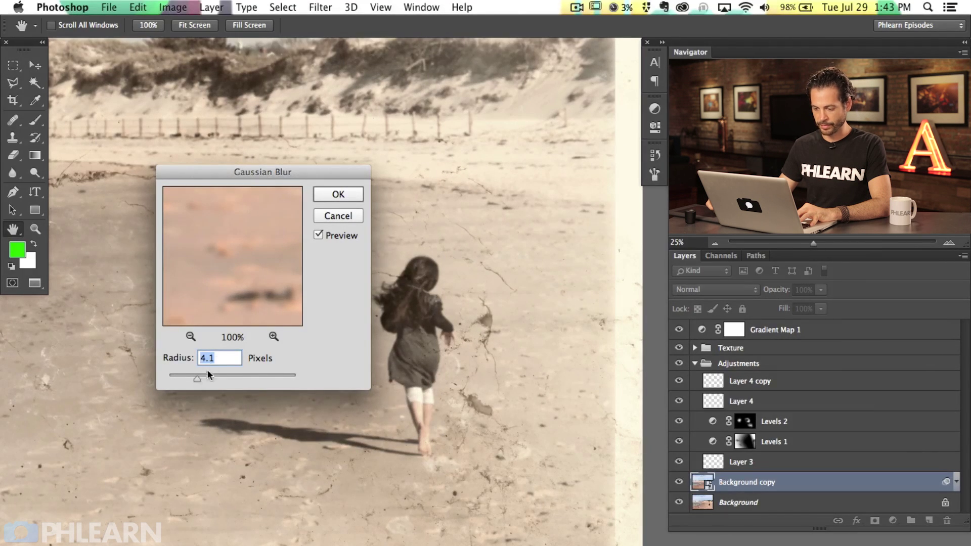
left_click(339, 194)
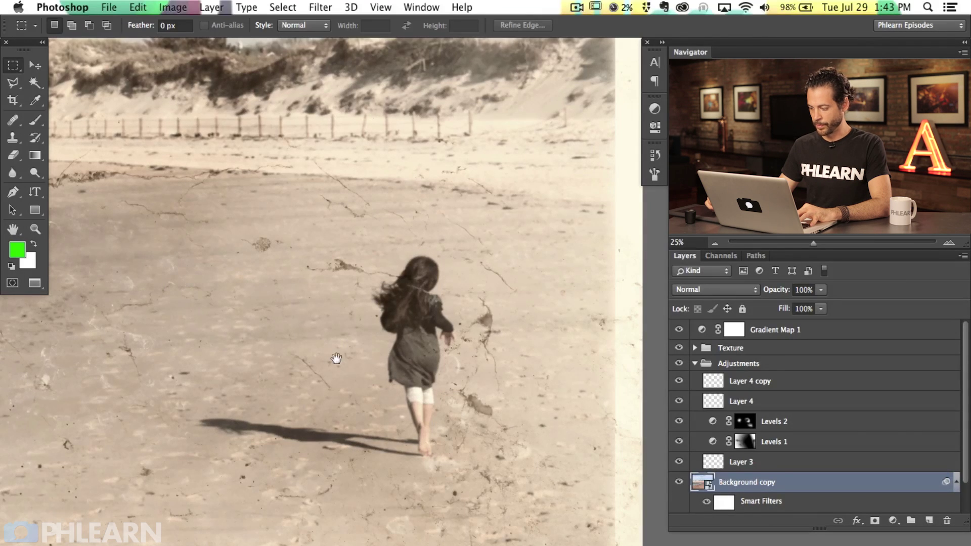
- Compare the girl and sand close up with the Background copy's smart filters off and on
left_click_drag(966, 406, 967, 437)
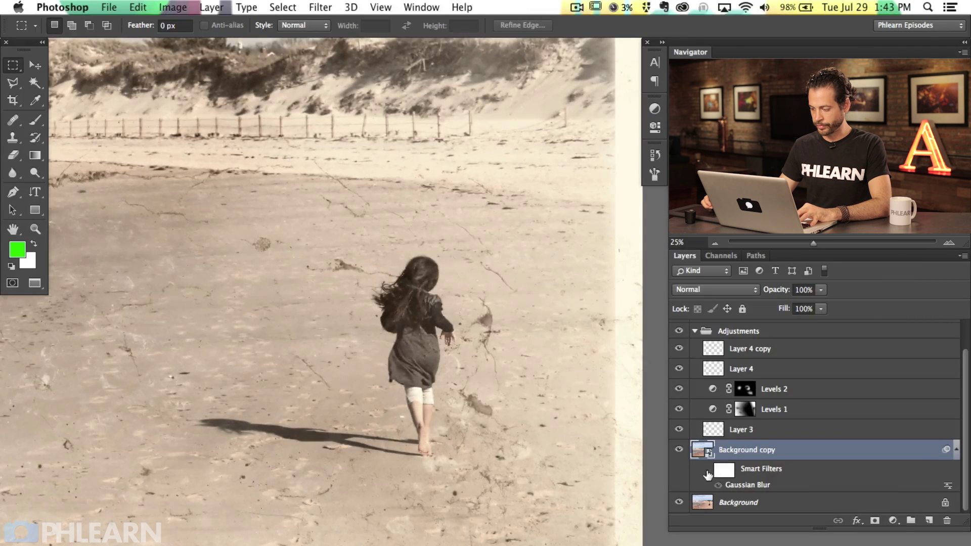
key("super+plus")
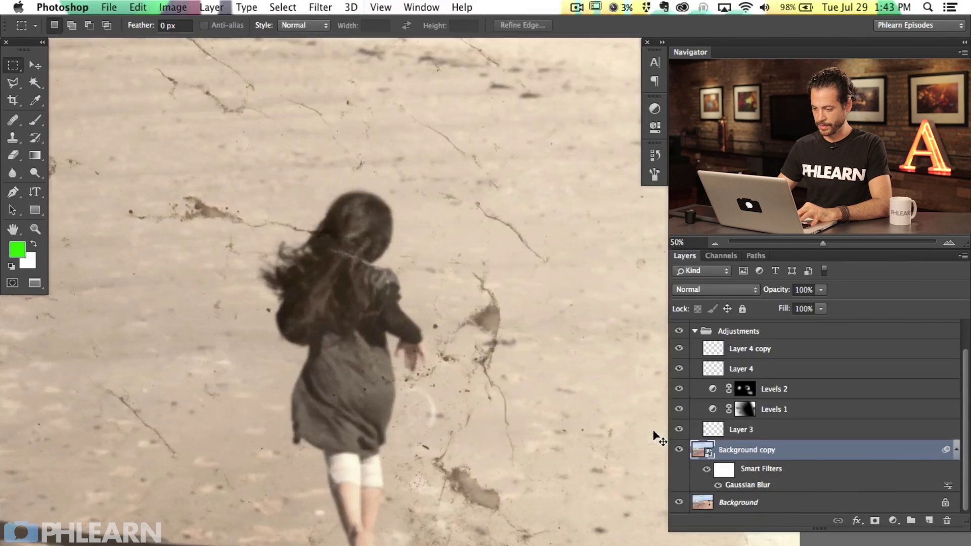
left_click_drag(482, 401, 628, 351)
left_click(706, 469)
left_click(706, 470)
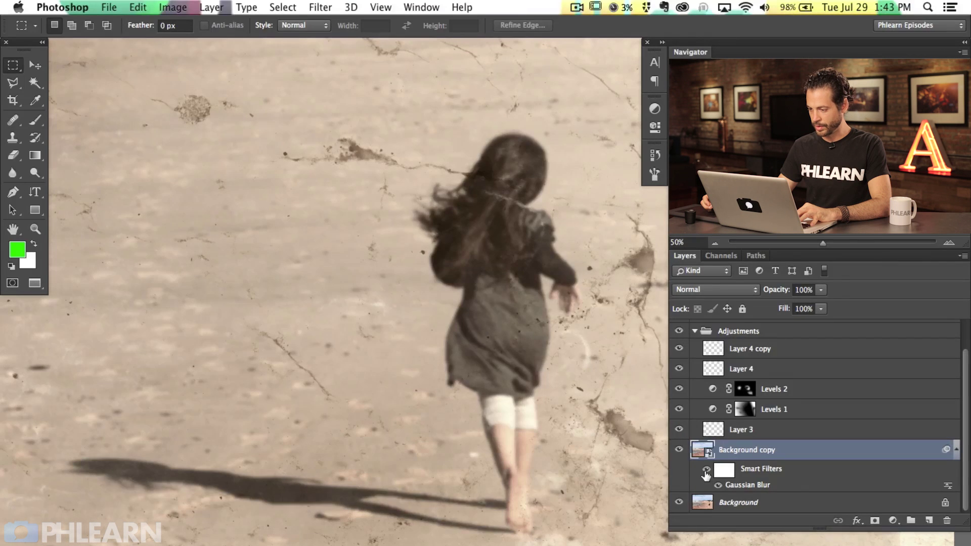
left_click(706, 476)
left_click(706, 470)
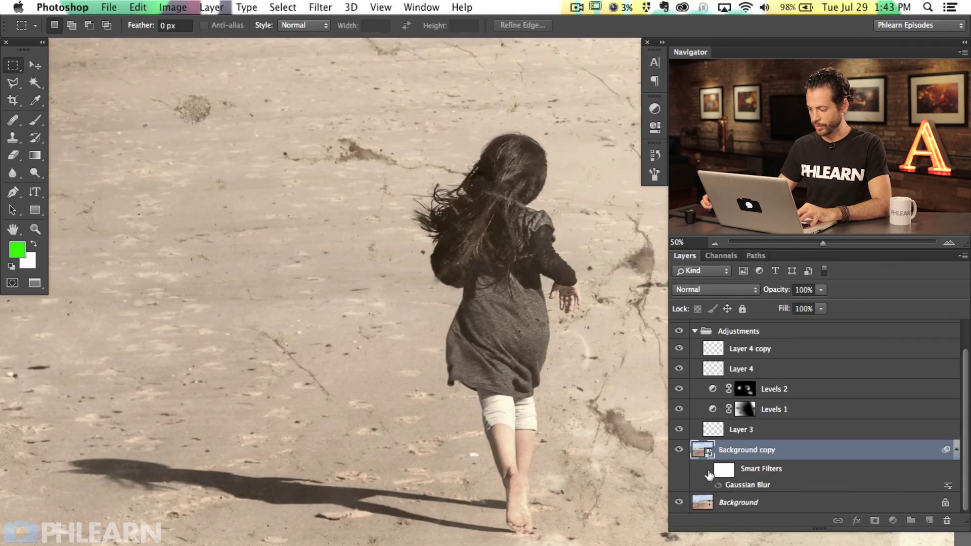
- Reduce the Background copy's Gaussian Blur smart filter radius to 2.9 pixels
double_click(749, 486)
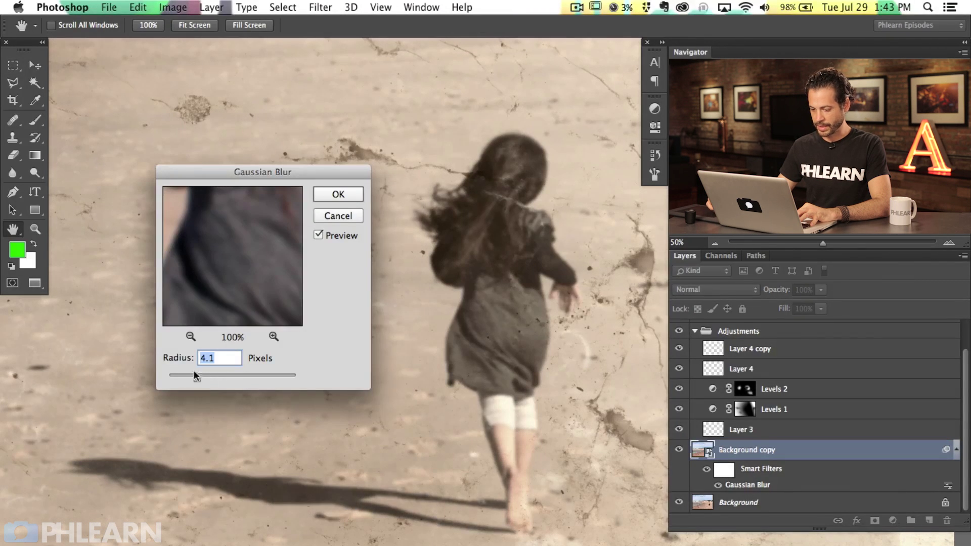
left_click_drag(192, 376, 189, 375)
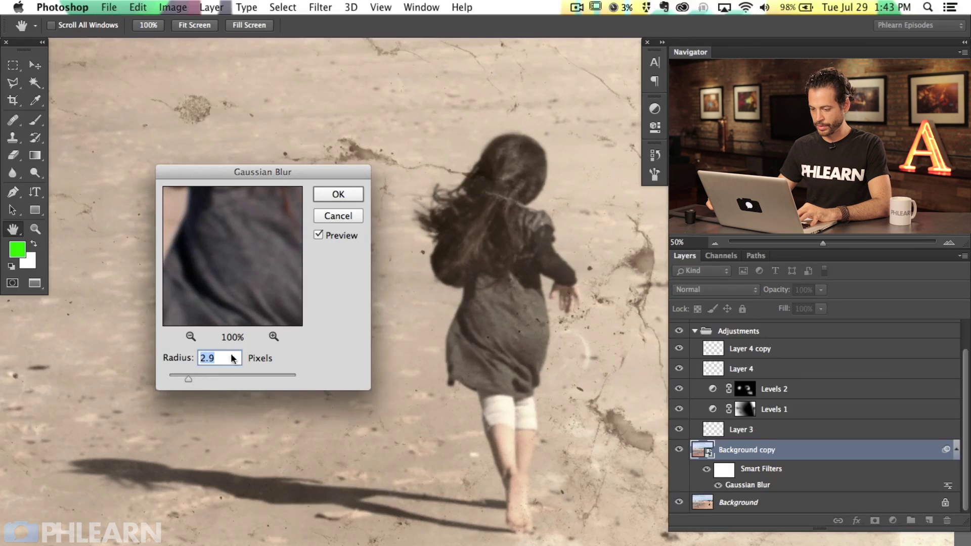
left_click(338, 195)
key("m")
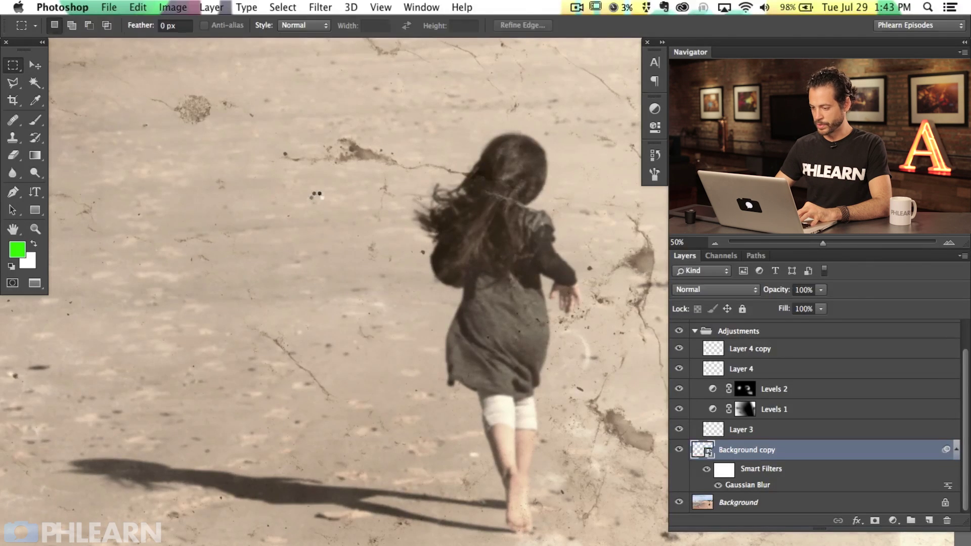
- Add a noise smart filter to the Background copy and set its amount to 44.79%
key("super+0")
scroll(316, 197, "up", 3)
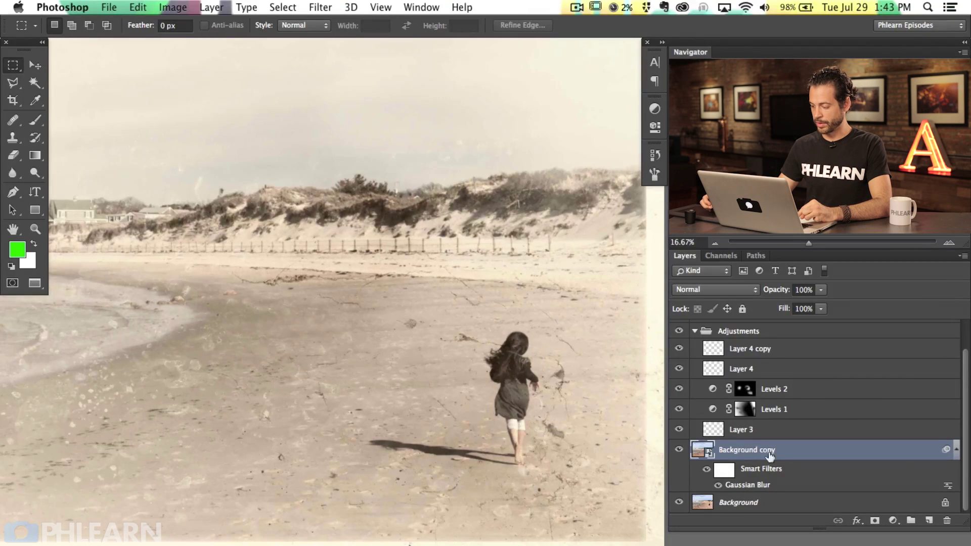
left_click(322, 7)
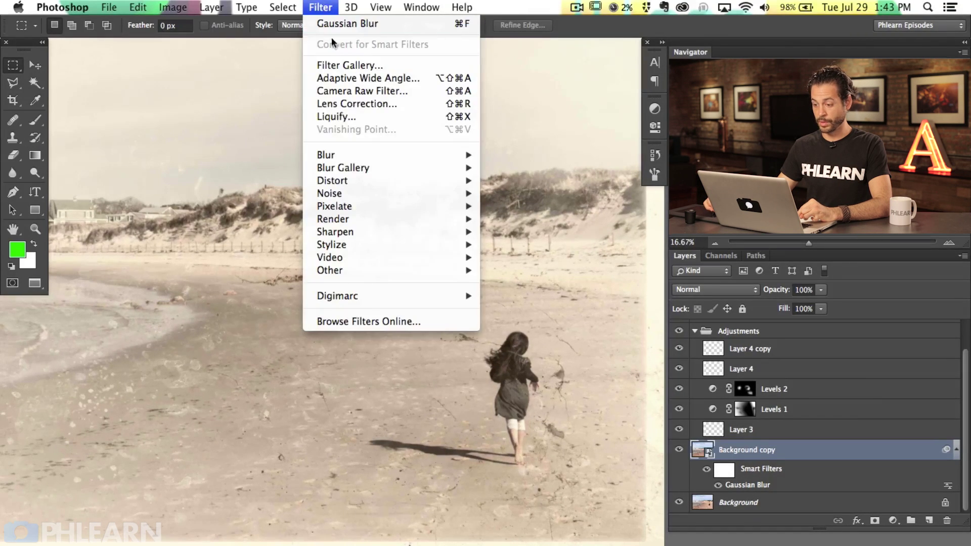
mouse_move(459, 195)
left_click(517, 195)
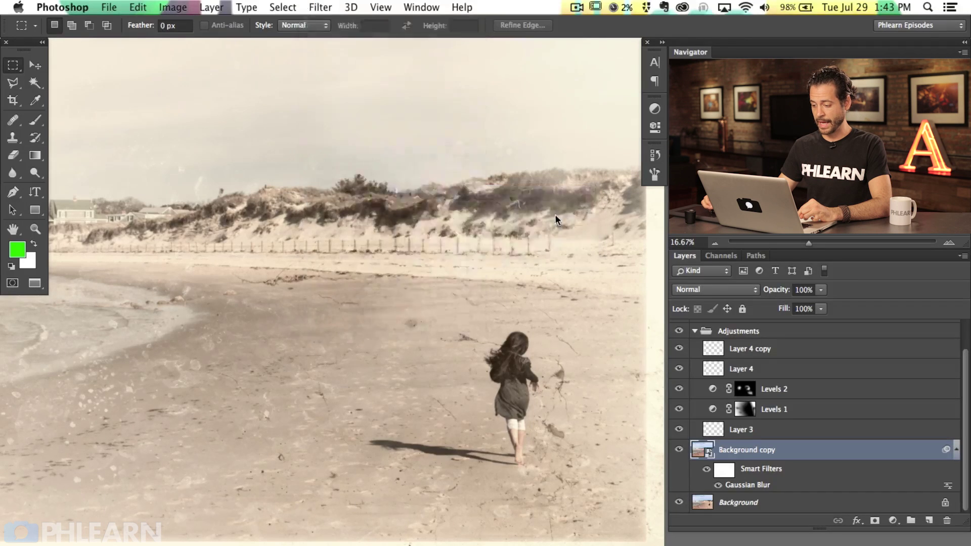
left_click_drag(501, 140, 288, 134)
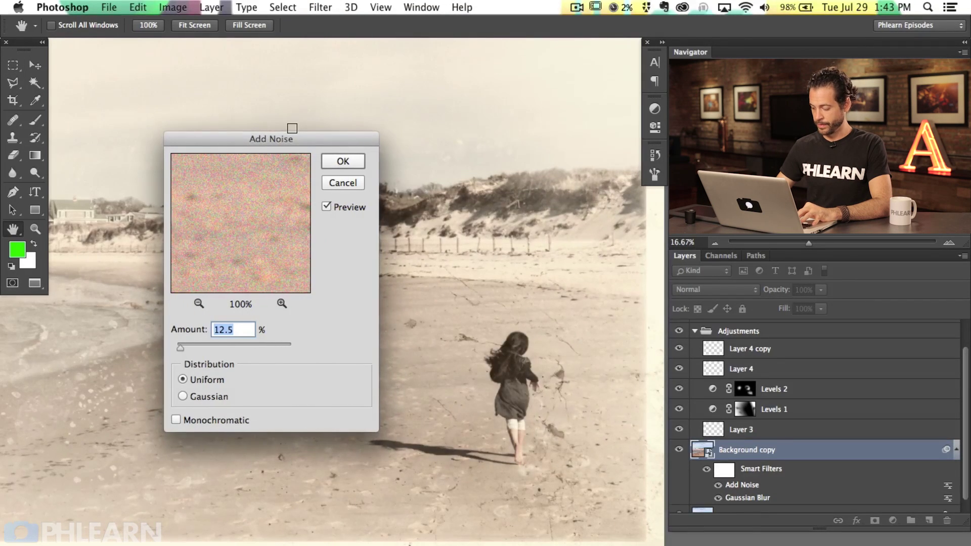
key("super+plus")
key("super+plus")
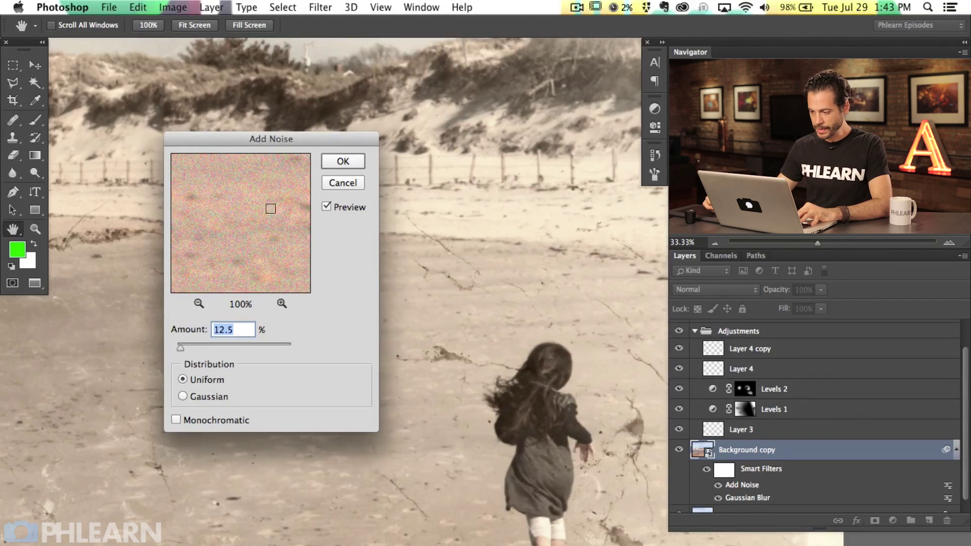
mouse_move(181, 349)
left_mouse_down()
mouse_move(196, 345)
mouse_move(190, 340)
left_mouse_up()
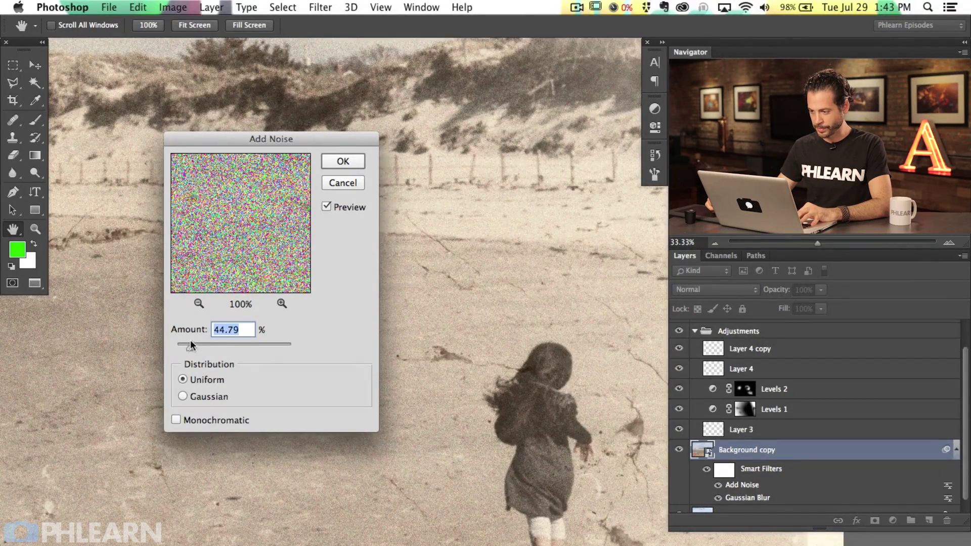
- Try the Monochromatic option, then apply the noise filter with Uniform distribution and Monochromatic off
left_click(187, 418)
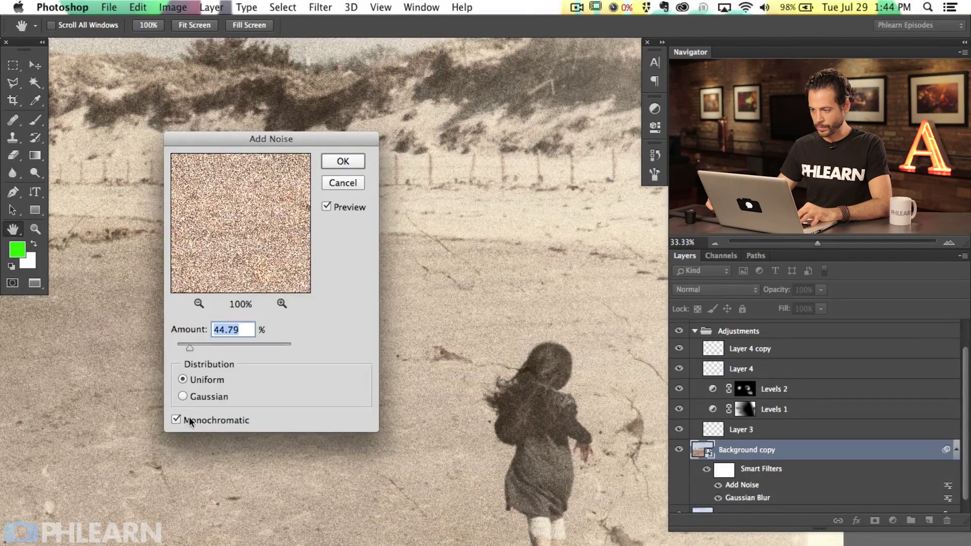
left_click(190, 419)
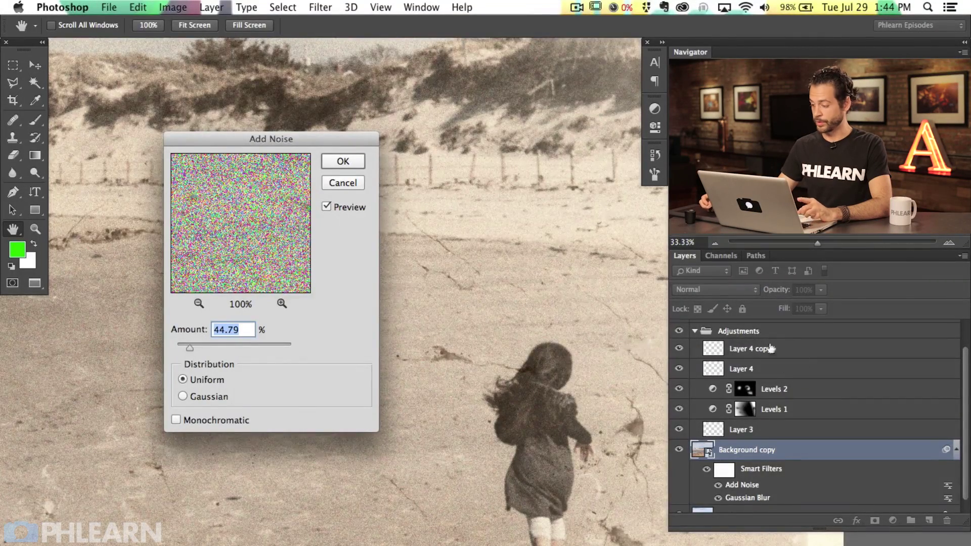
left_click(199, 396)
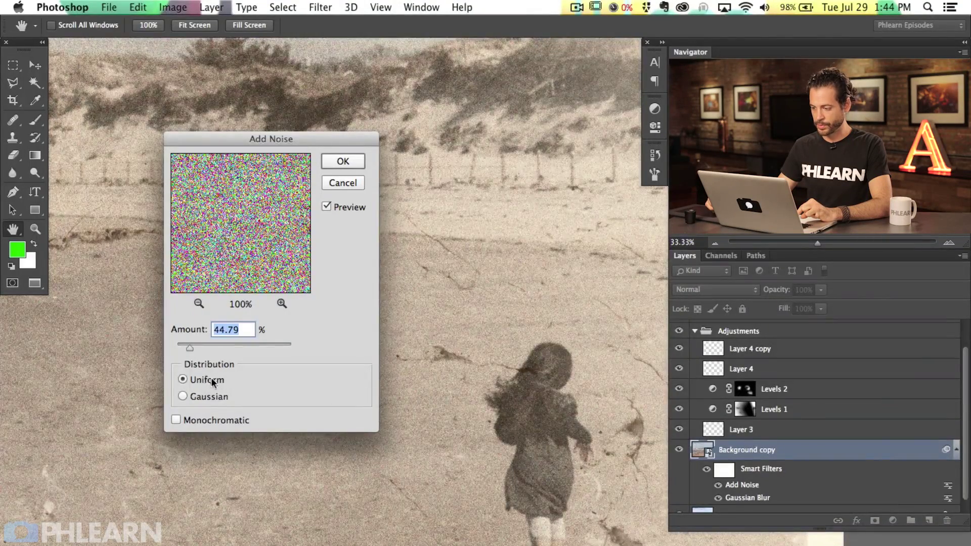
left_click(343, 160)
- Compare the girl's hair, dress and hand close up with the Add Noise and Gaussian Blur filters off and on
key("super+plus")
key("super+plus")
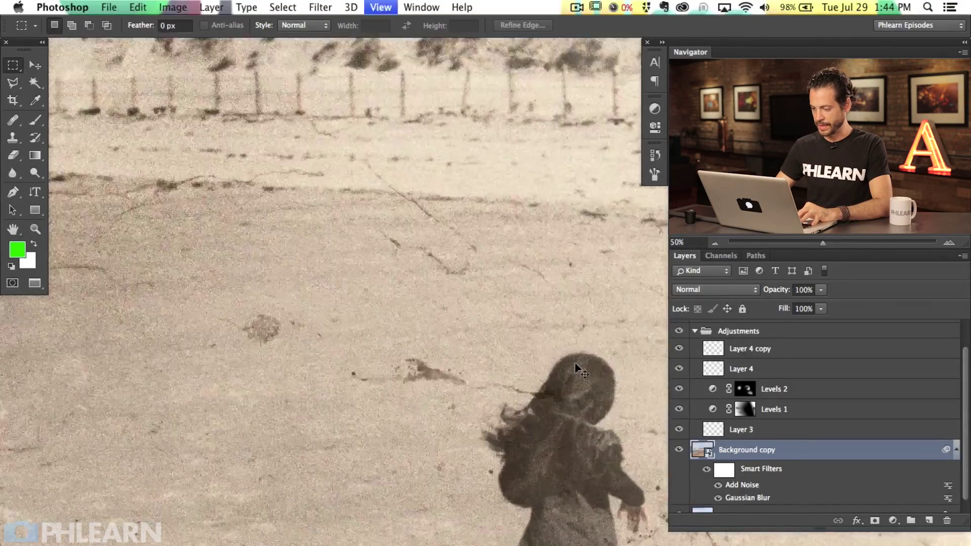
scroll(445, 354, "down", 10)
scroll(445, 354, "right", 6)
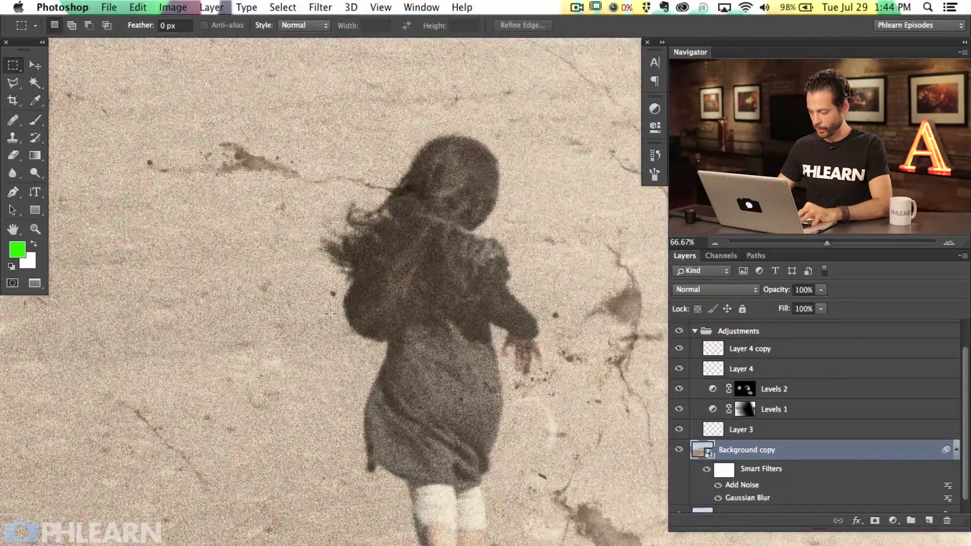
key("super+plus")
scroll(364, 314, "up", 2)
scroll(364, 313, "left", 2)
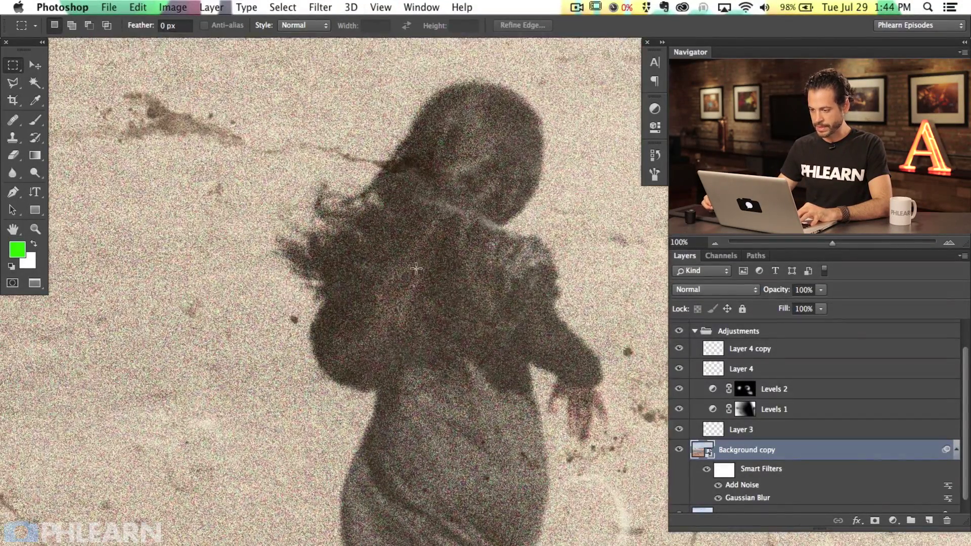
left_click_drag(718, 485, 721, 498)
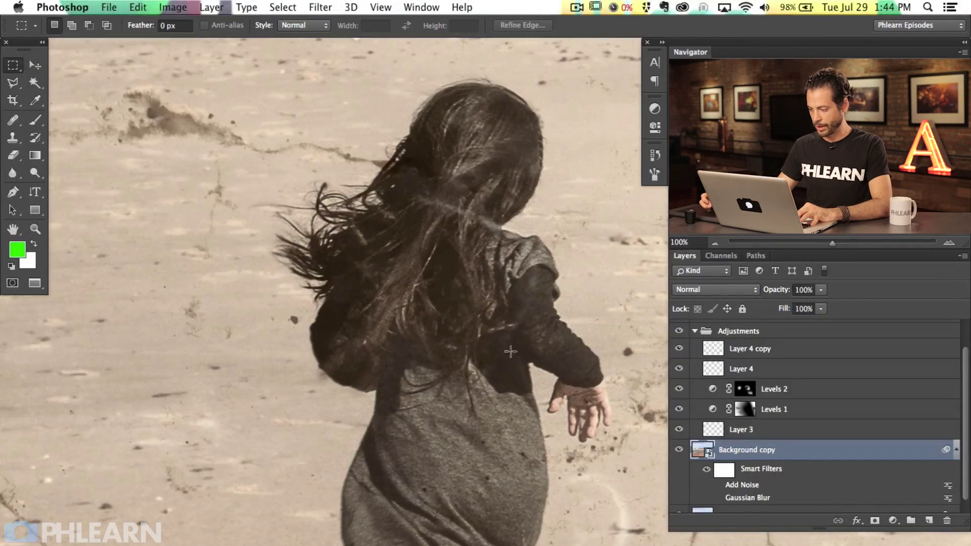
left_click_drag(717, 485, 720, 499)
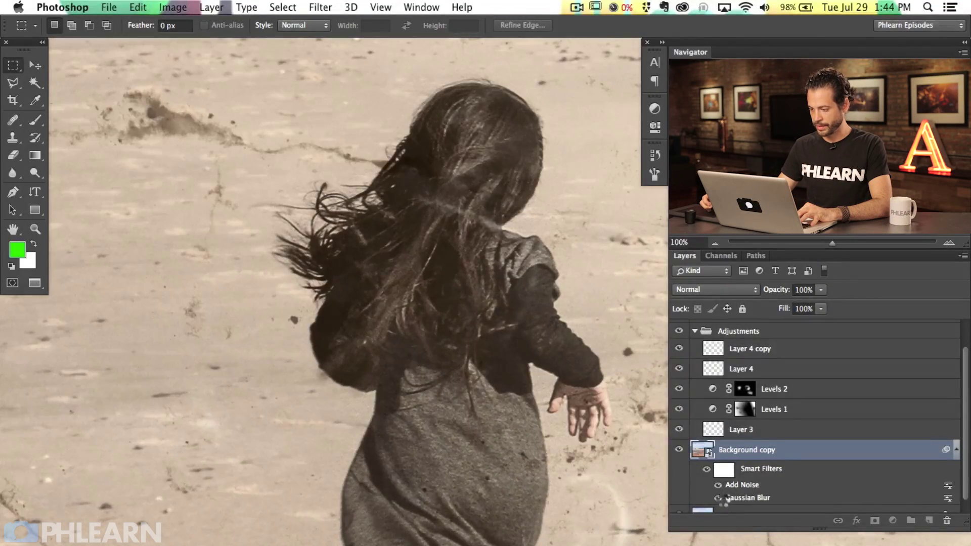
left_click_drag(521, 499, 316, 317)
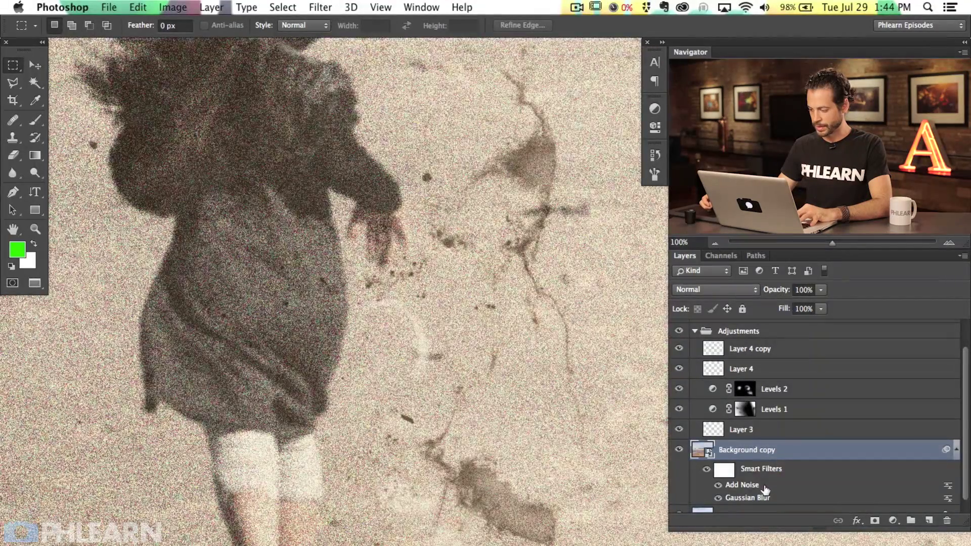
- Reduce the Background copy's Add Noise smart filter amount to 35.39%
double_click(749, 486)
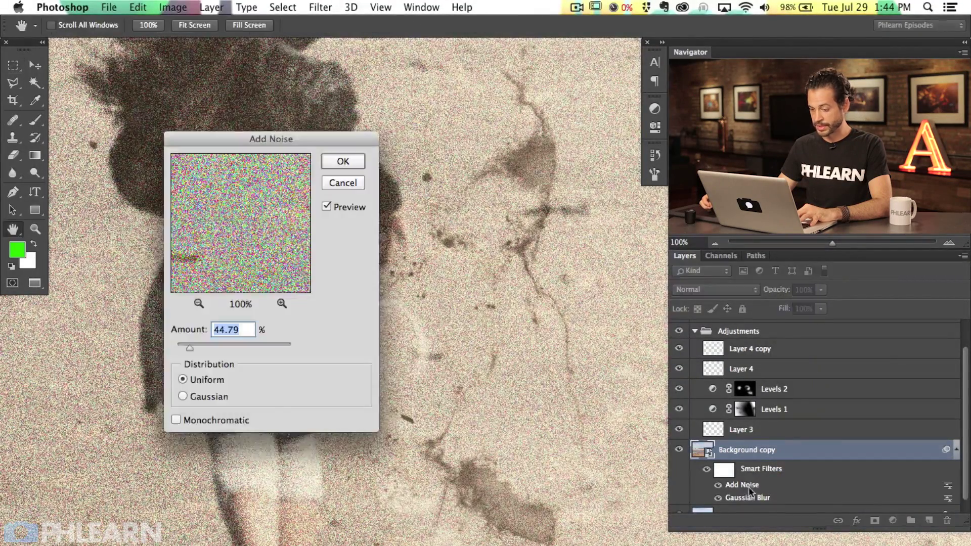
left_click_drag(189, 344, 186, 345)
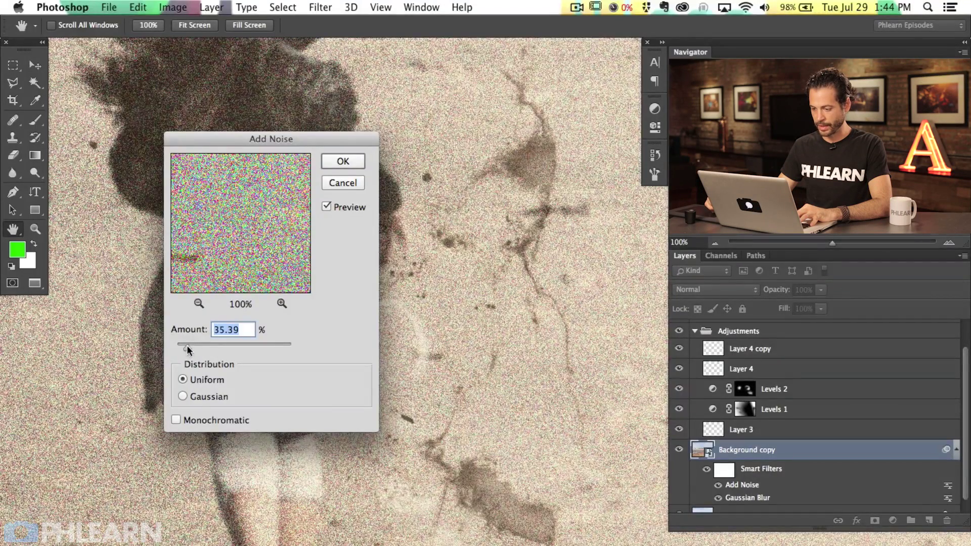
left_click(325, 181)
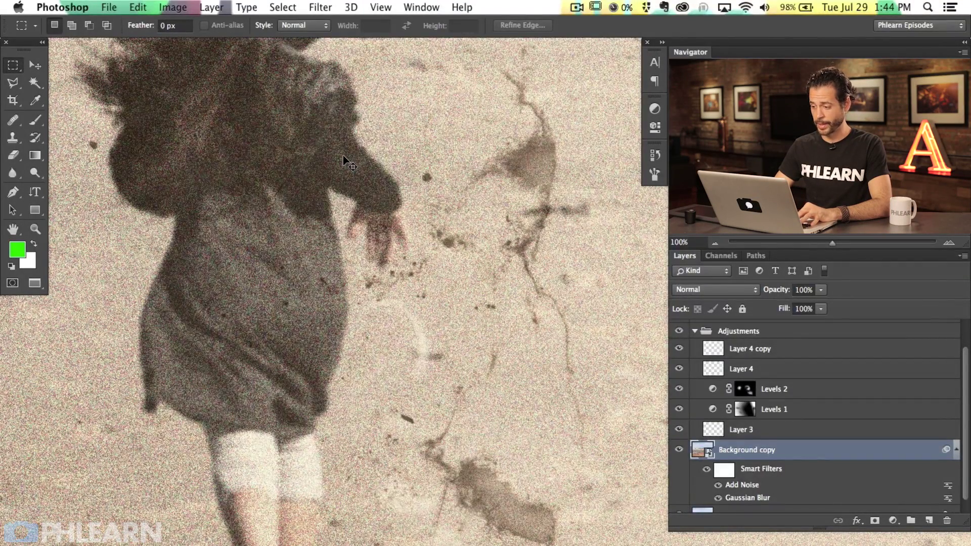
- Compare the wider beach scene with the Background copy's noise and blur filters off and on
key("super+minus")
key("super+minus")
key("super+minus")
key("super+minus")
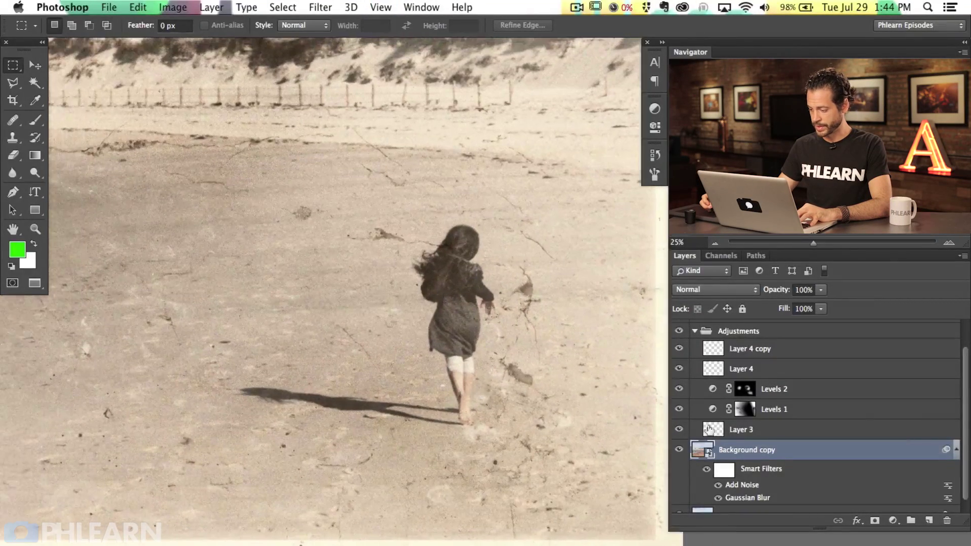
left_click_drag(718, 485, 721, 501)
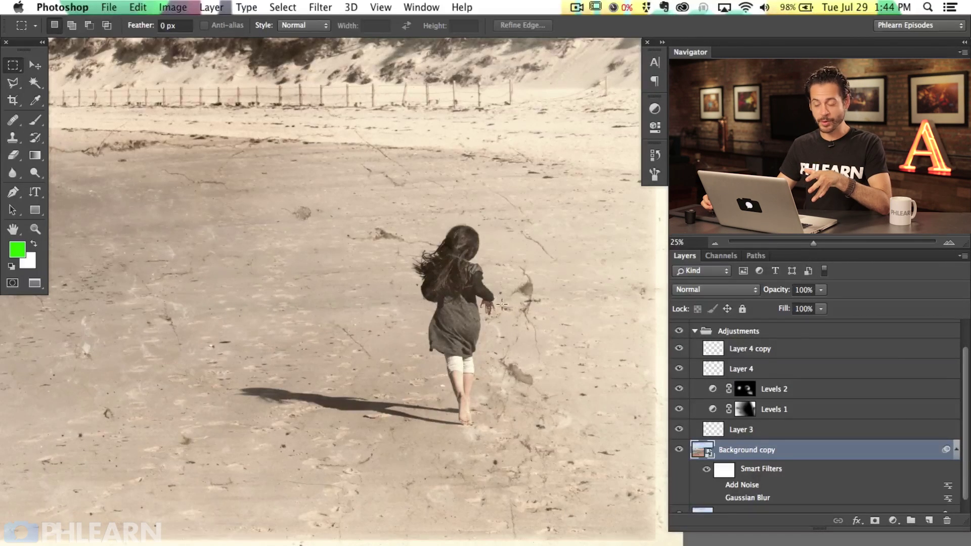
left_click_drag(716, 485, 718, 498)
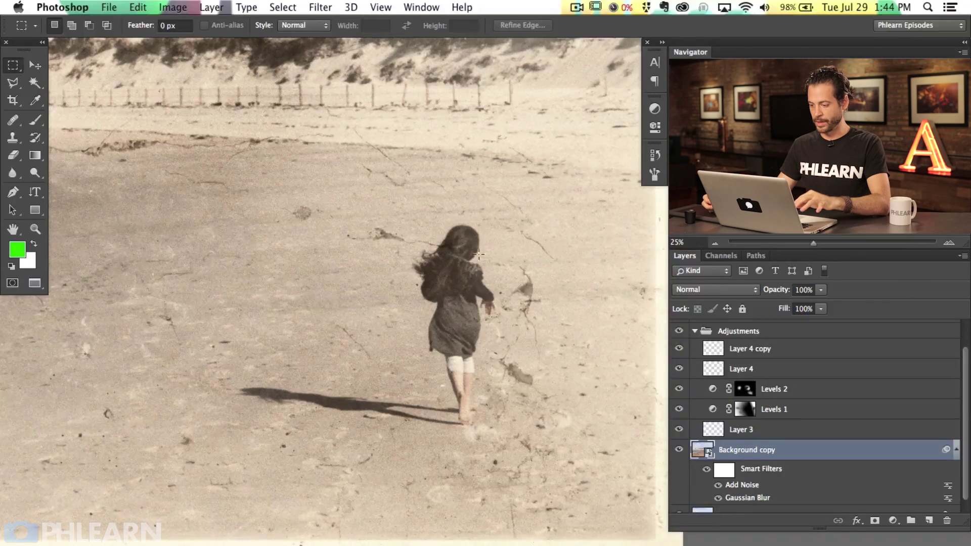
- Collapse the Adjustments group and the Background copy's filter list, and group all layers from Background copy up to Gradient Map 1
left_click_drag(374, 348, 450, 441)
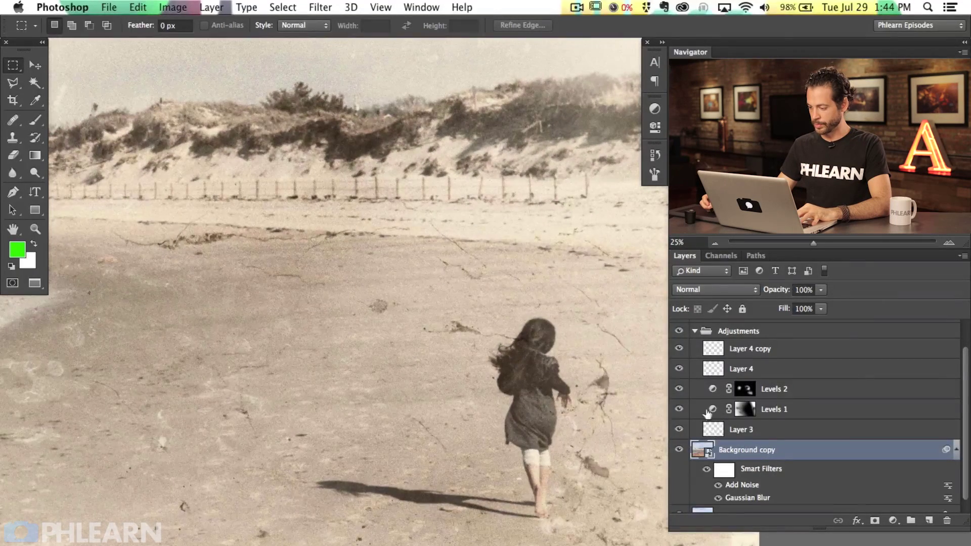
left_click(695, 331)
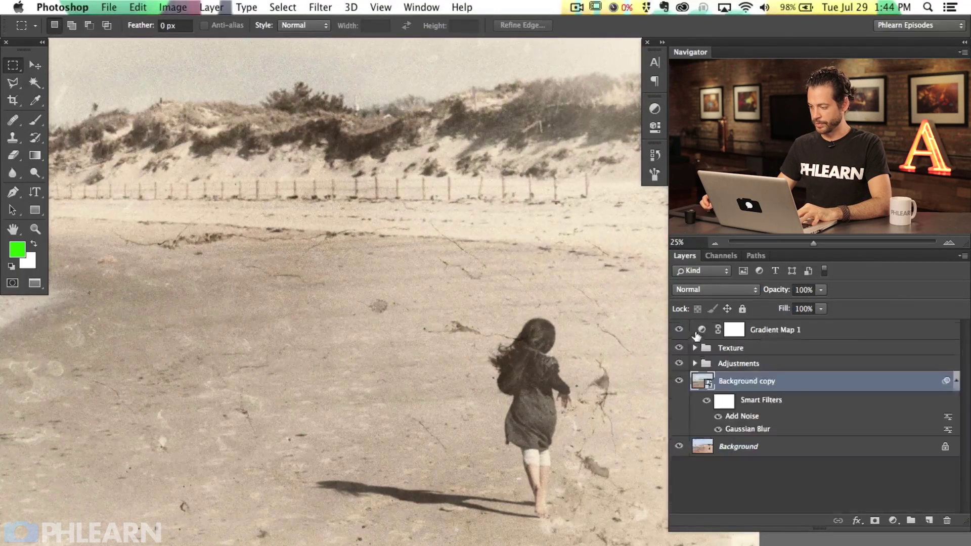
key("super+minus")
key("super+minus")
left_click_drag(501, 311, 365, 297)
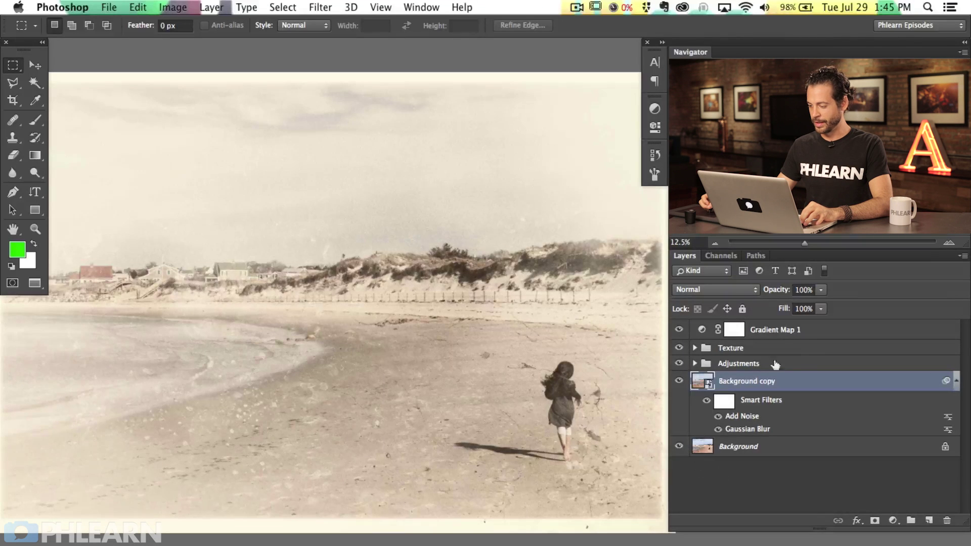
left_click(956, 381)
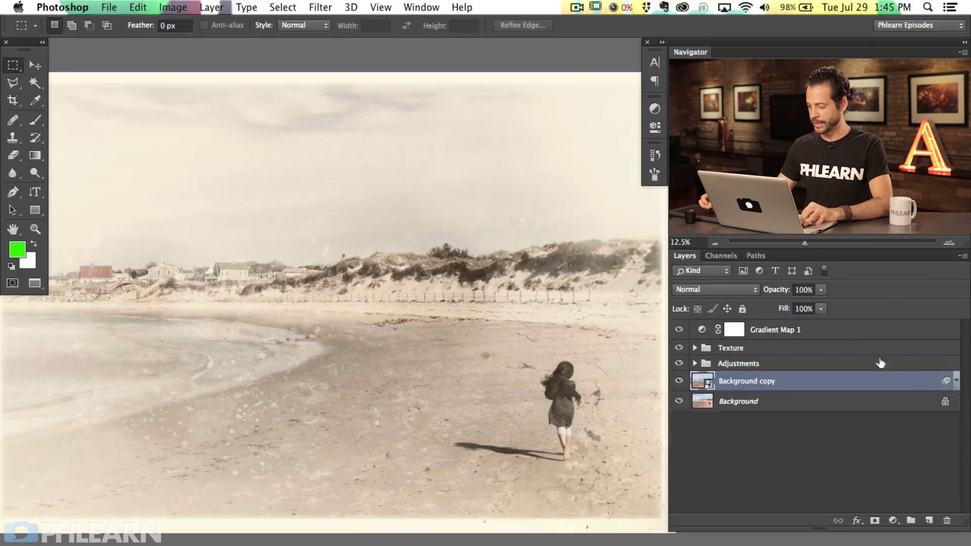
left_click(852, 330, "shift")
key("super+g")
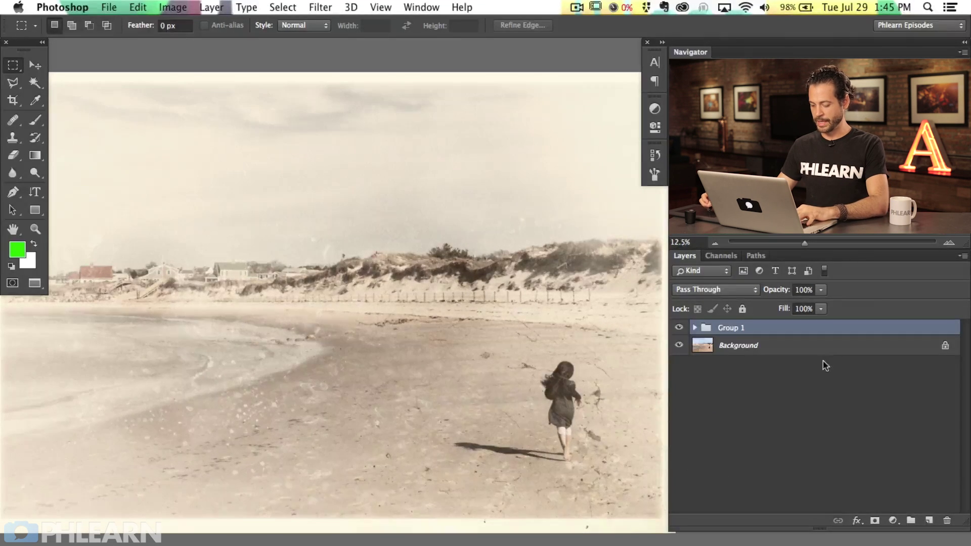